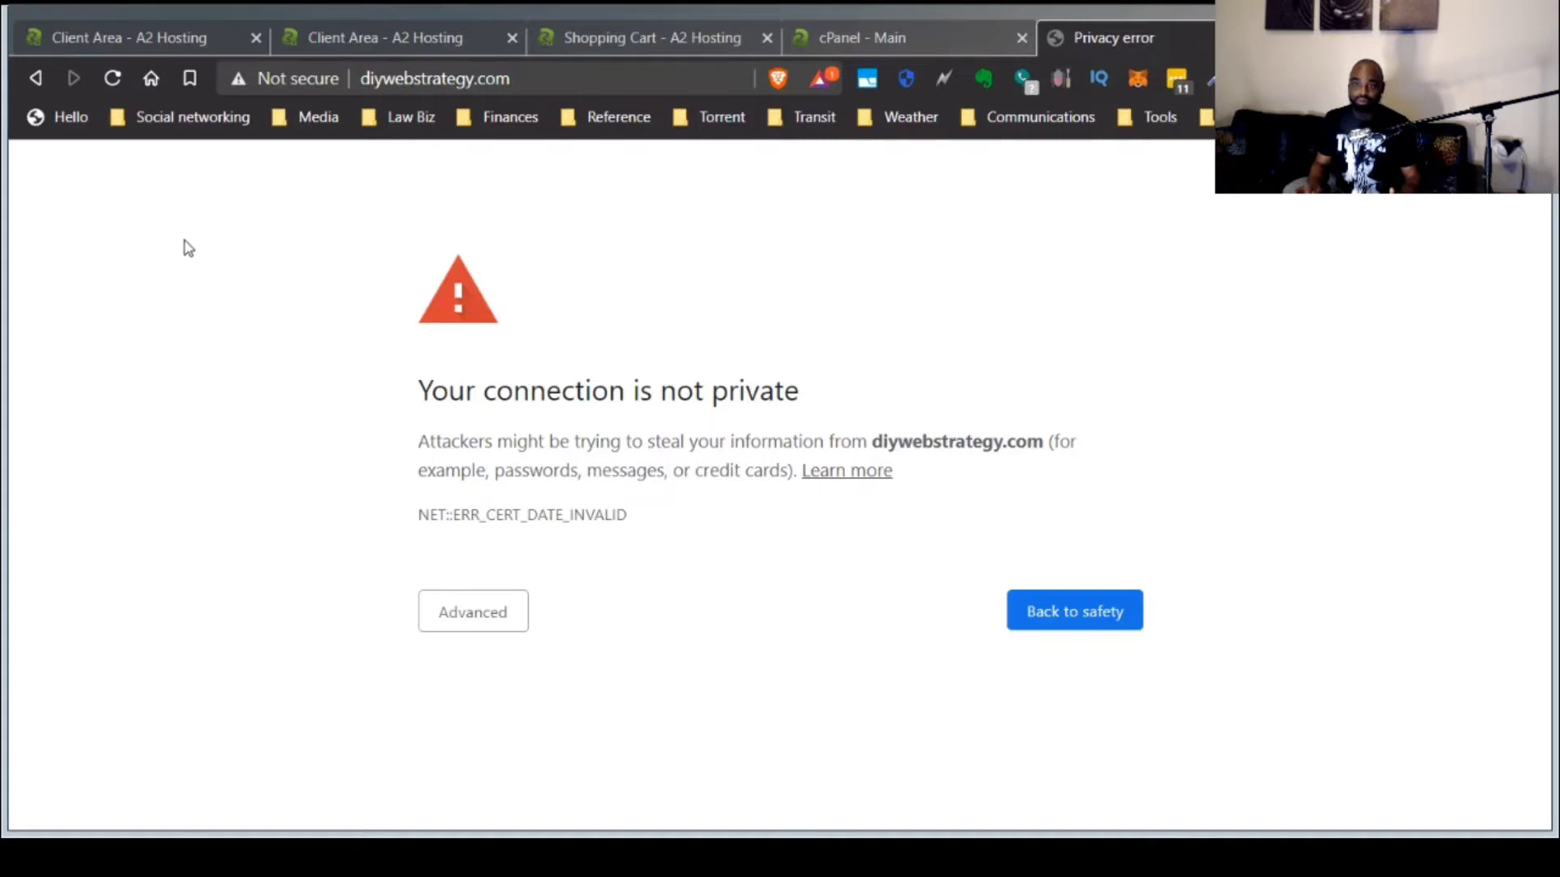
Bypass Brave's expired-certificate warning and proceed to diywebstrategy.com (unsafe).
left_click(452, 82)
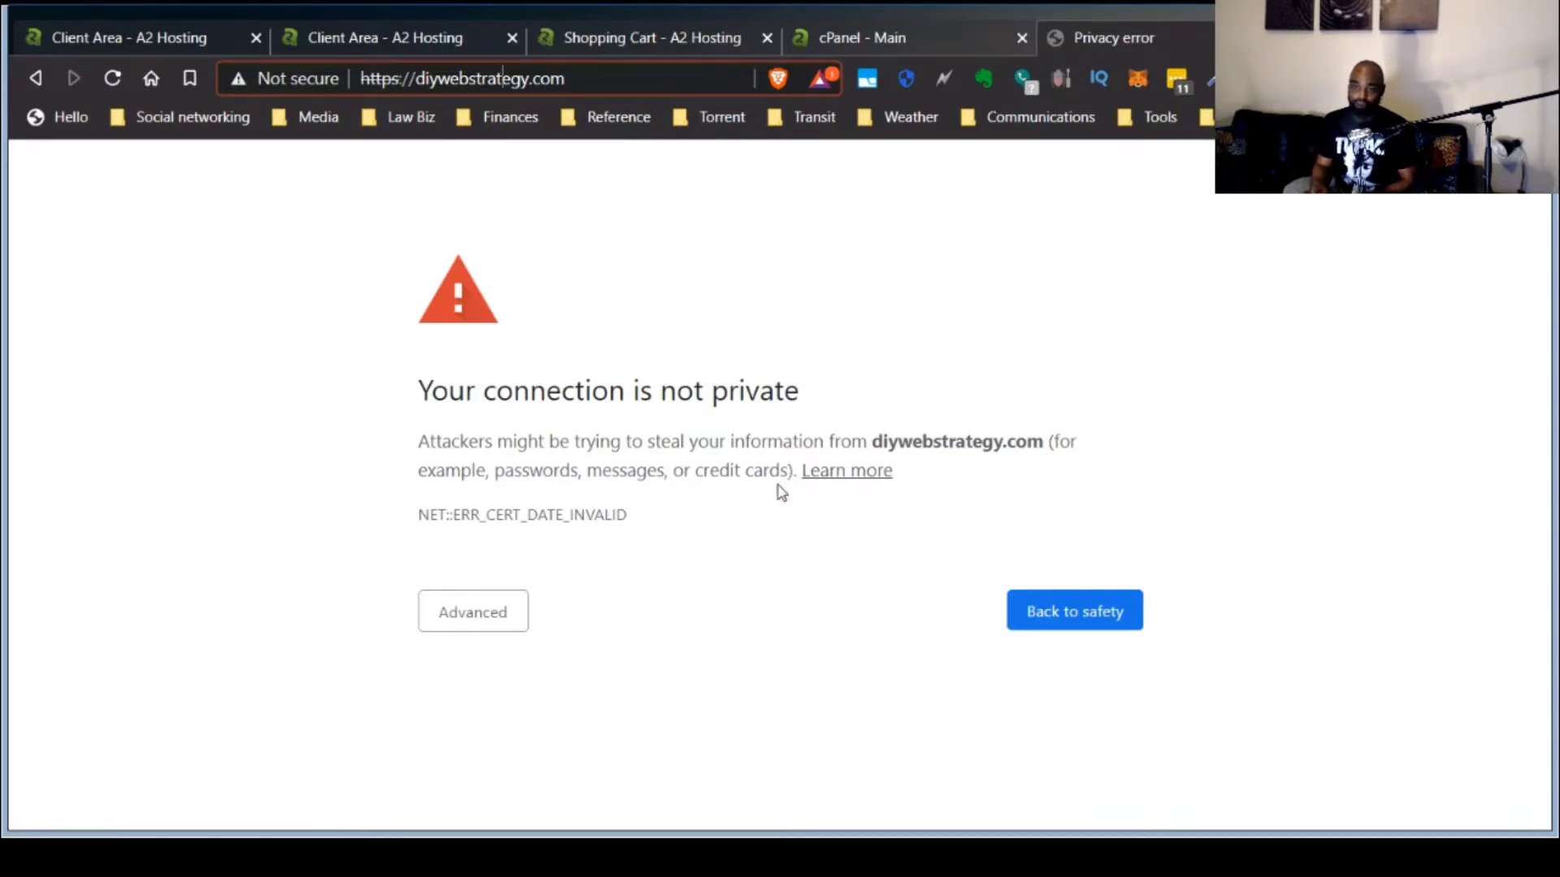
left_click(492, 627)
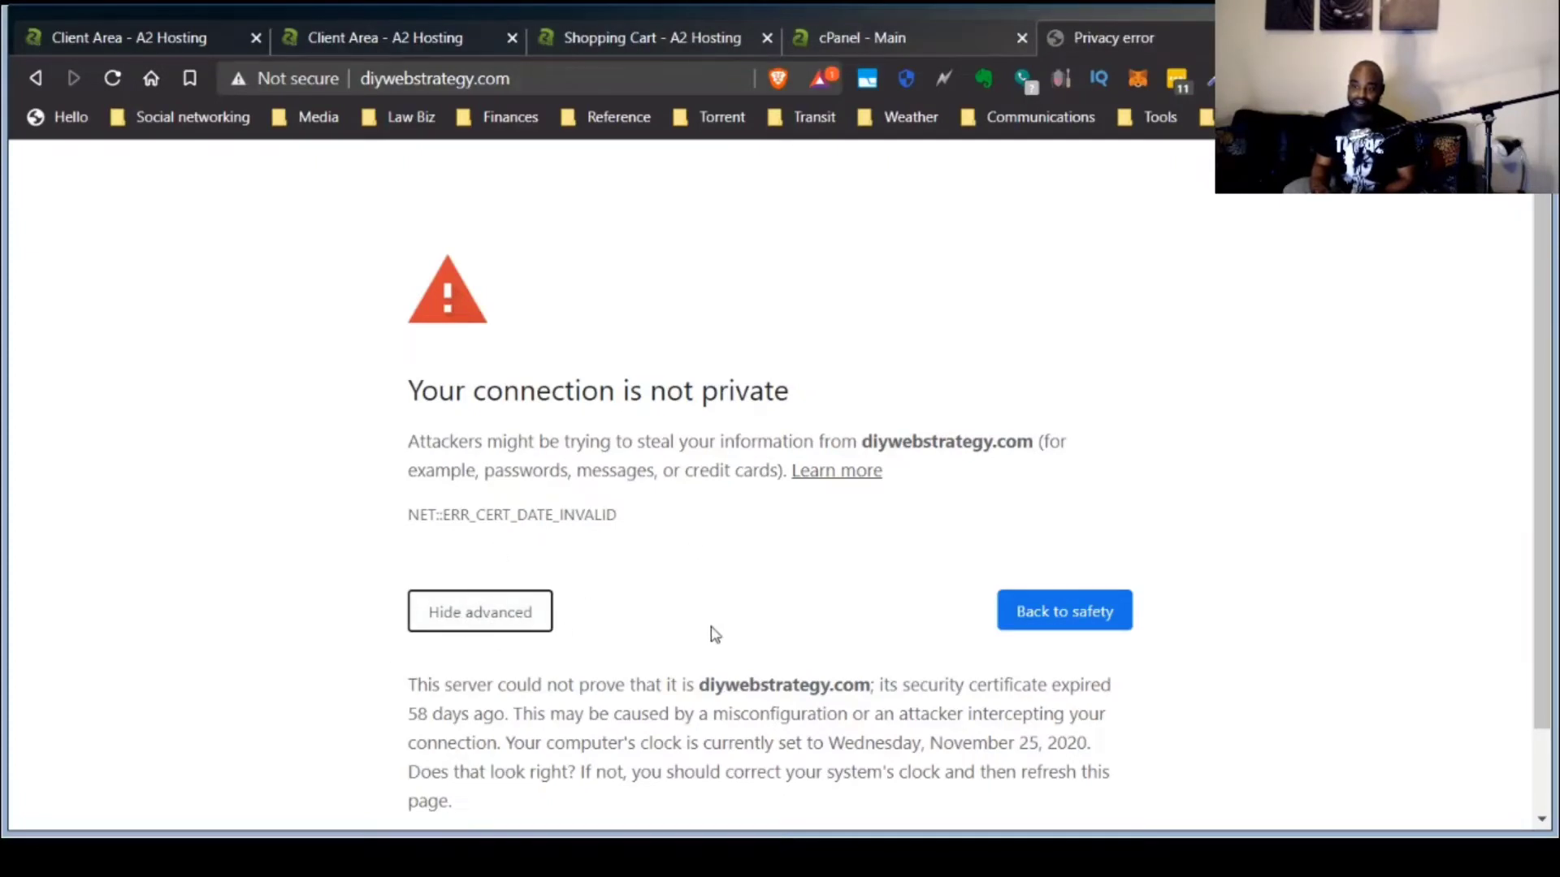
scroll(715, 634, "down", 2)
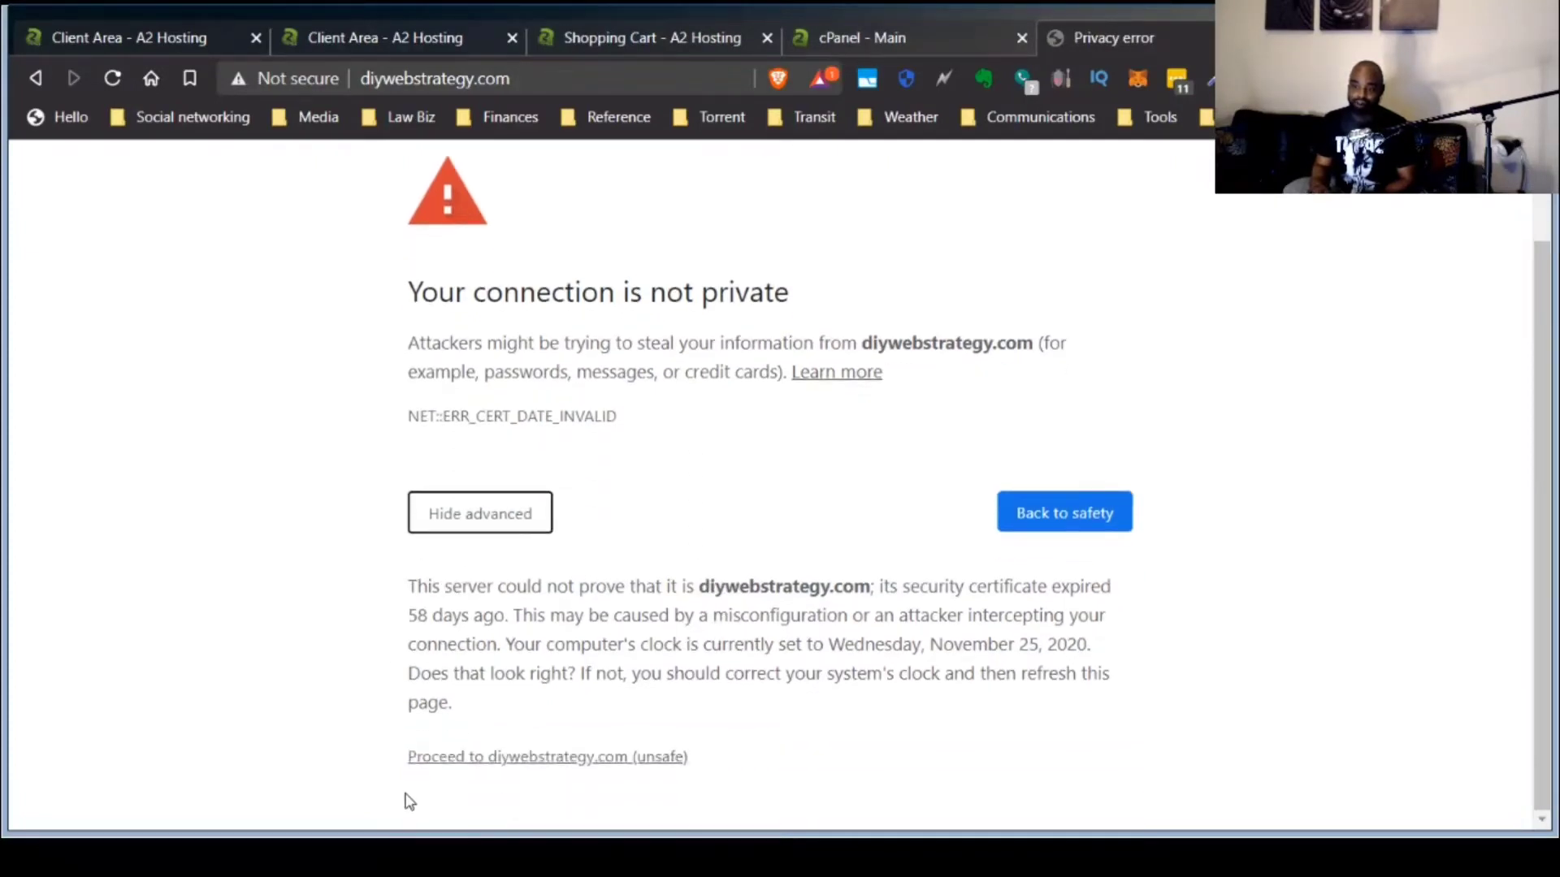
left_click(465, 758)
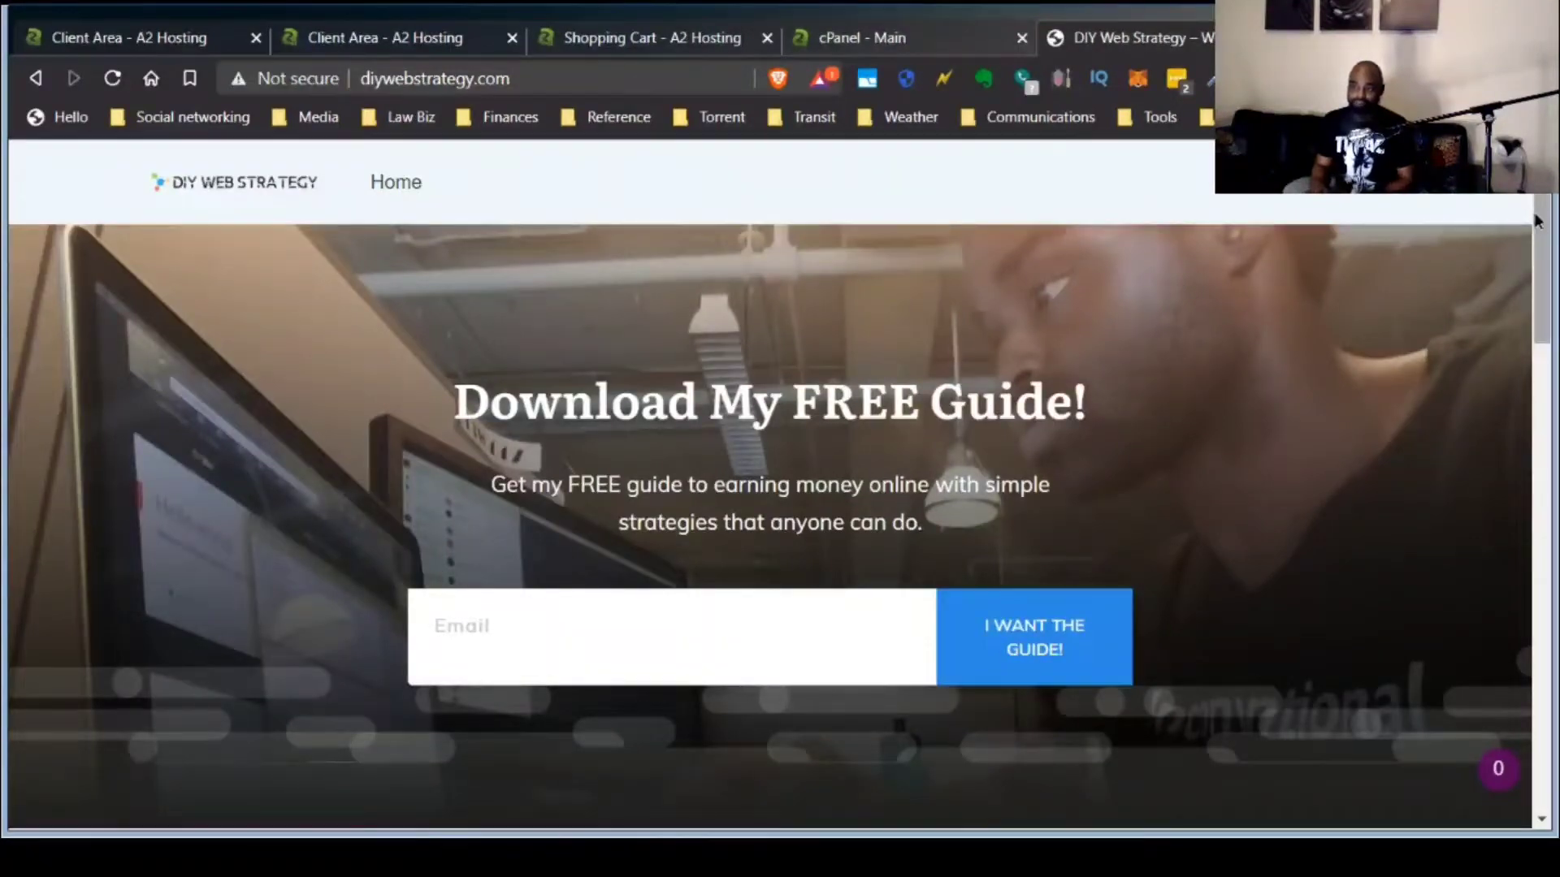
Reload the diywebstrategy.com home page, then show A2 Hosting's StartUp and Drive plans.
scroll(770, 487, "down", 4)
scroll(770, 487, "down", 15)
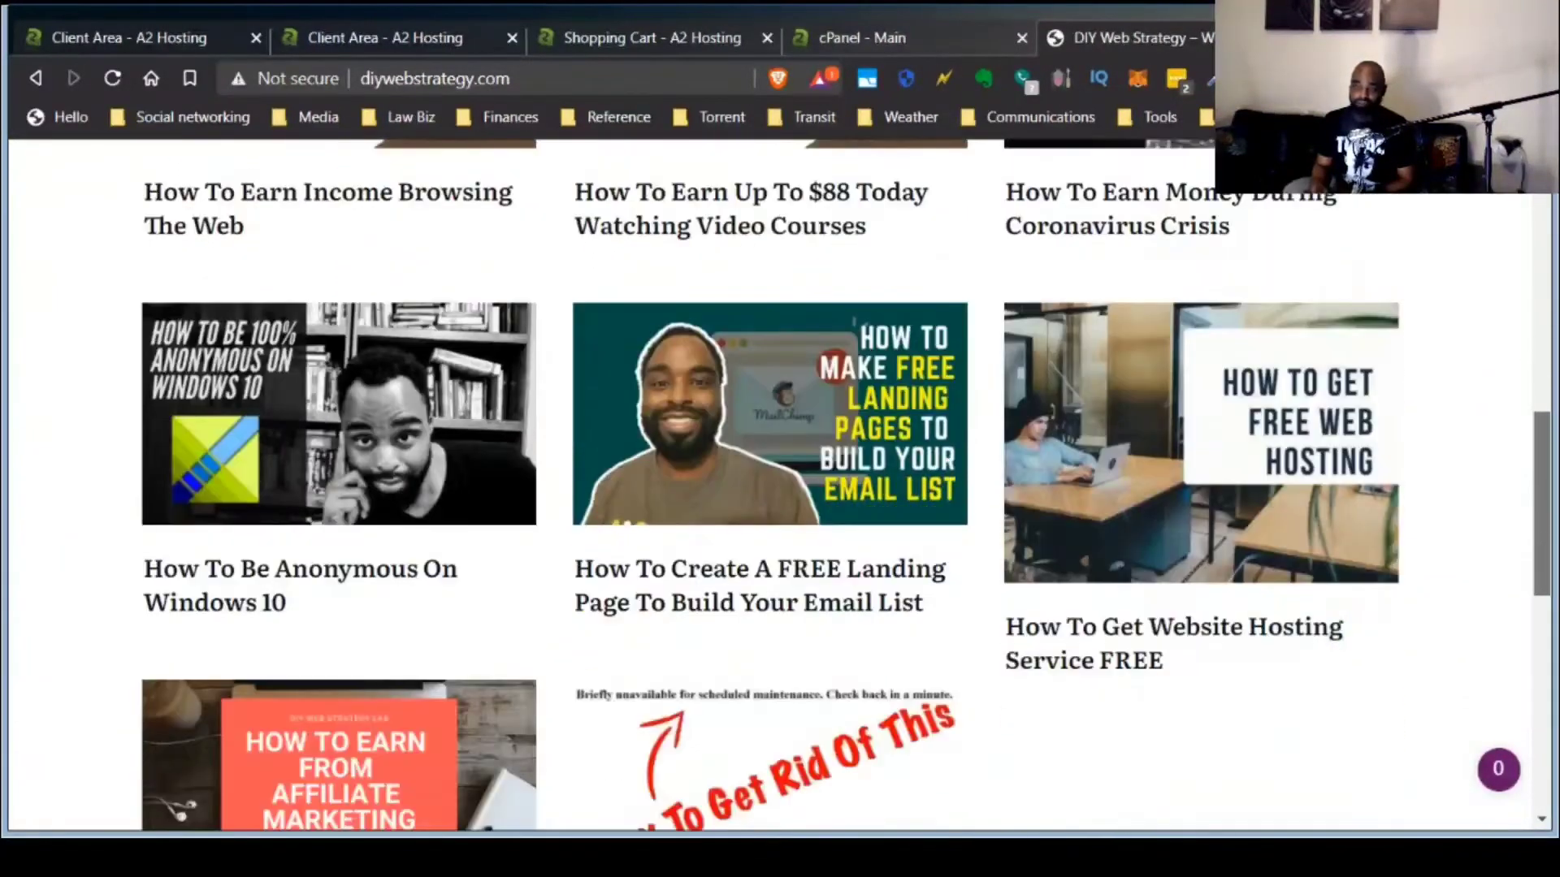
scroll(1508, 377, "up", 19)
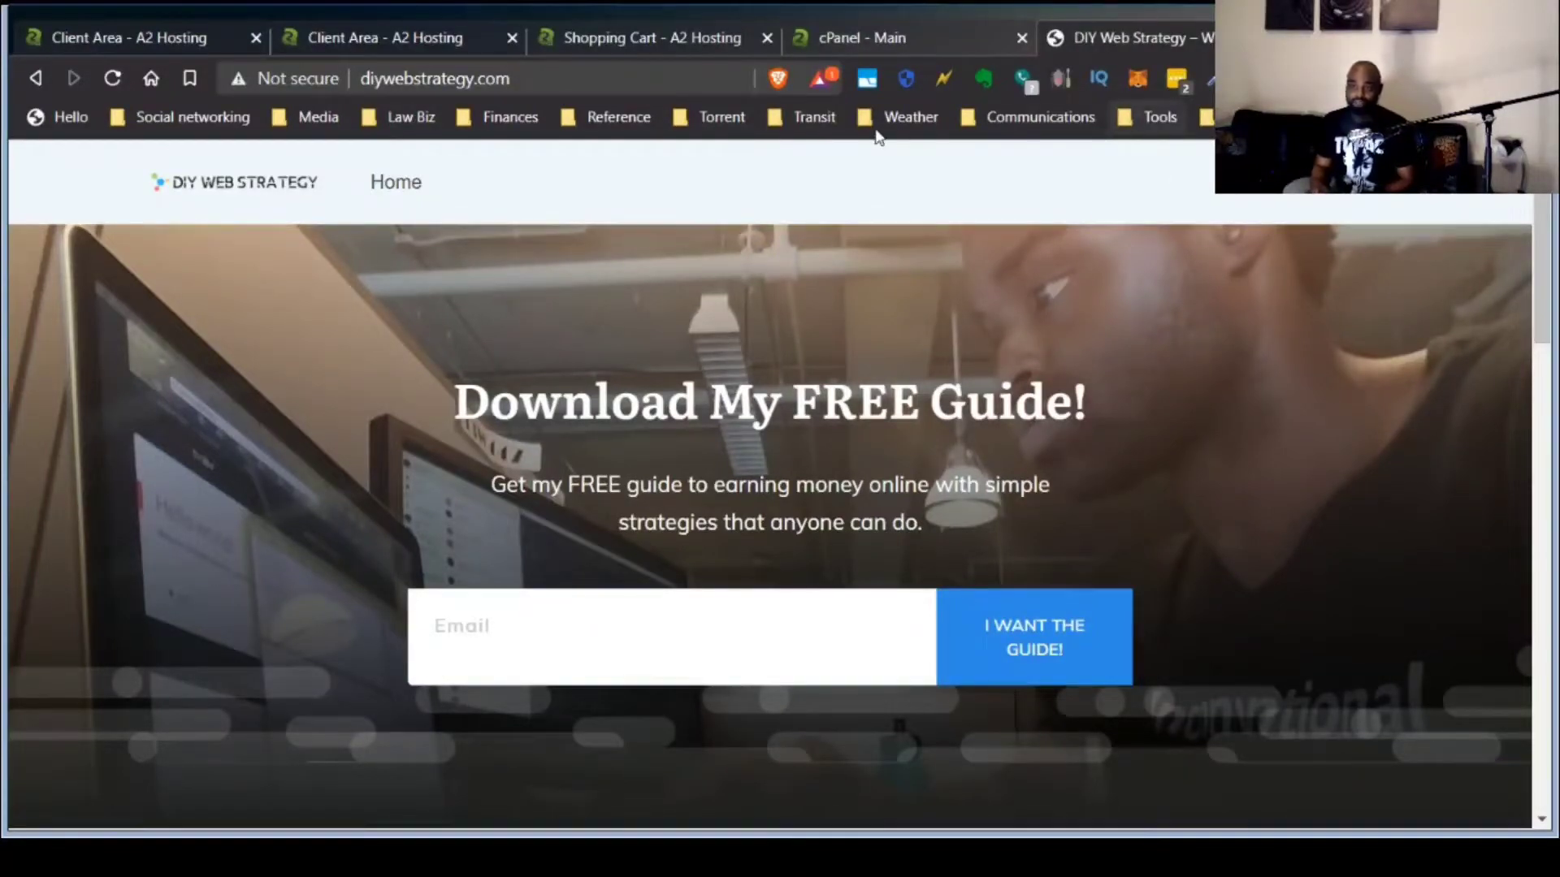
left_click(530, 81)
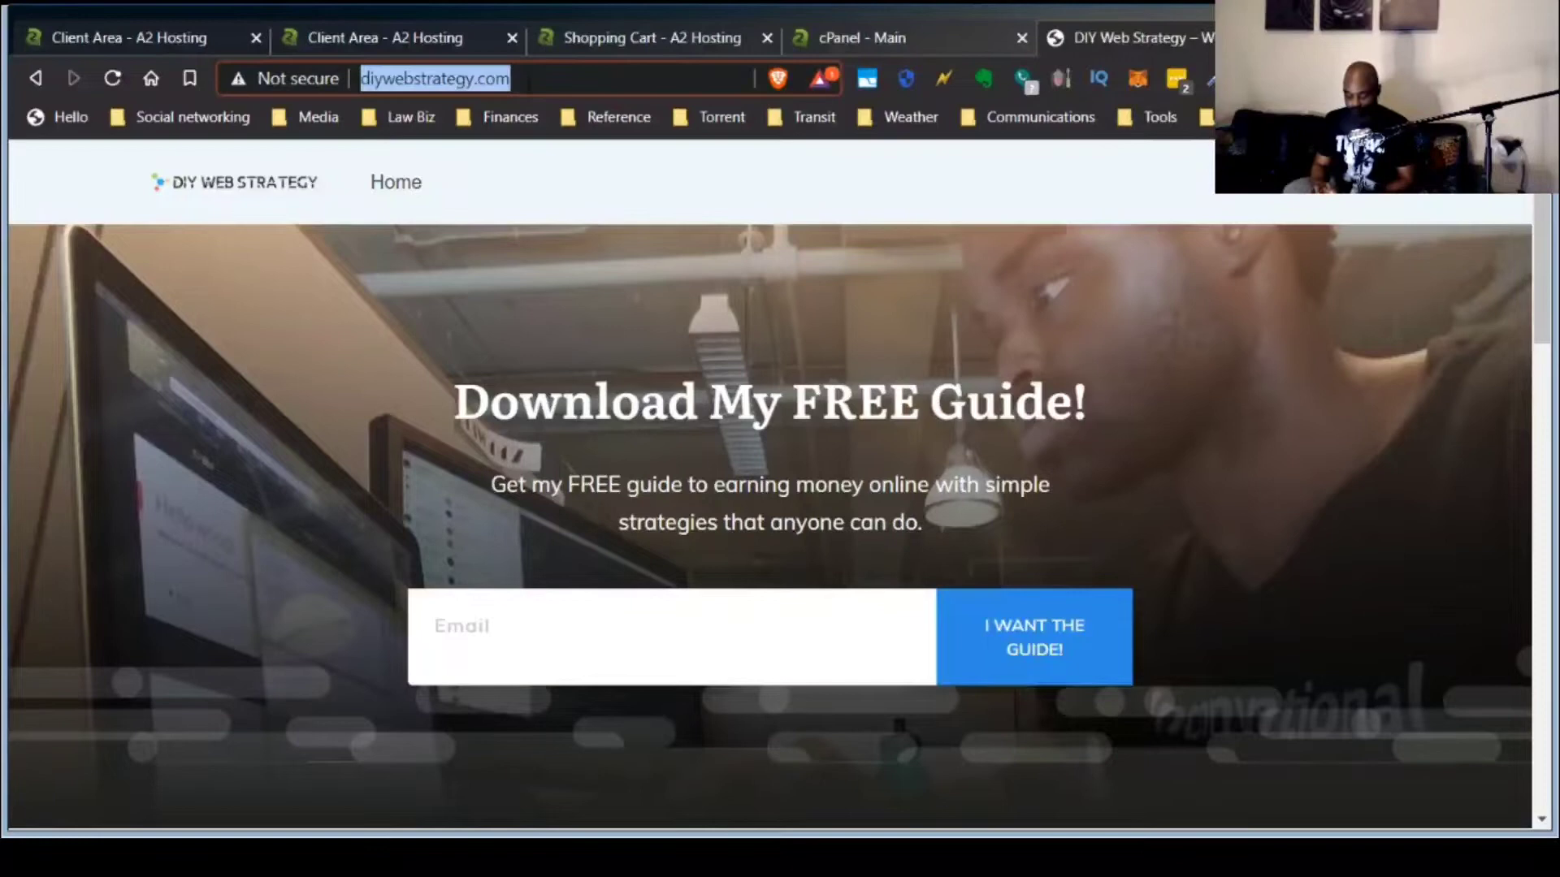
key("Return")
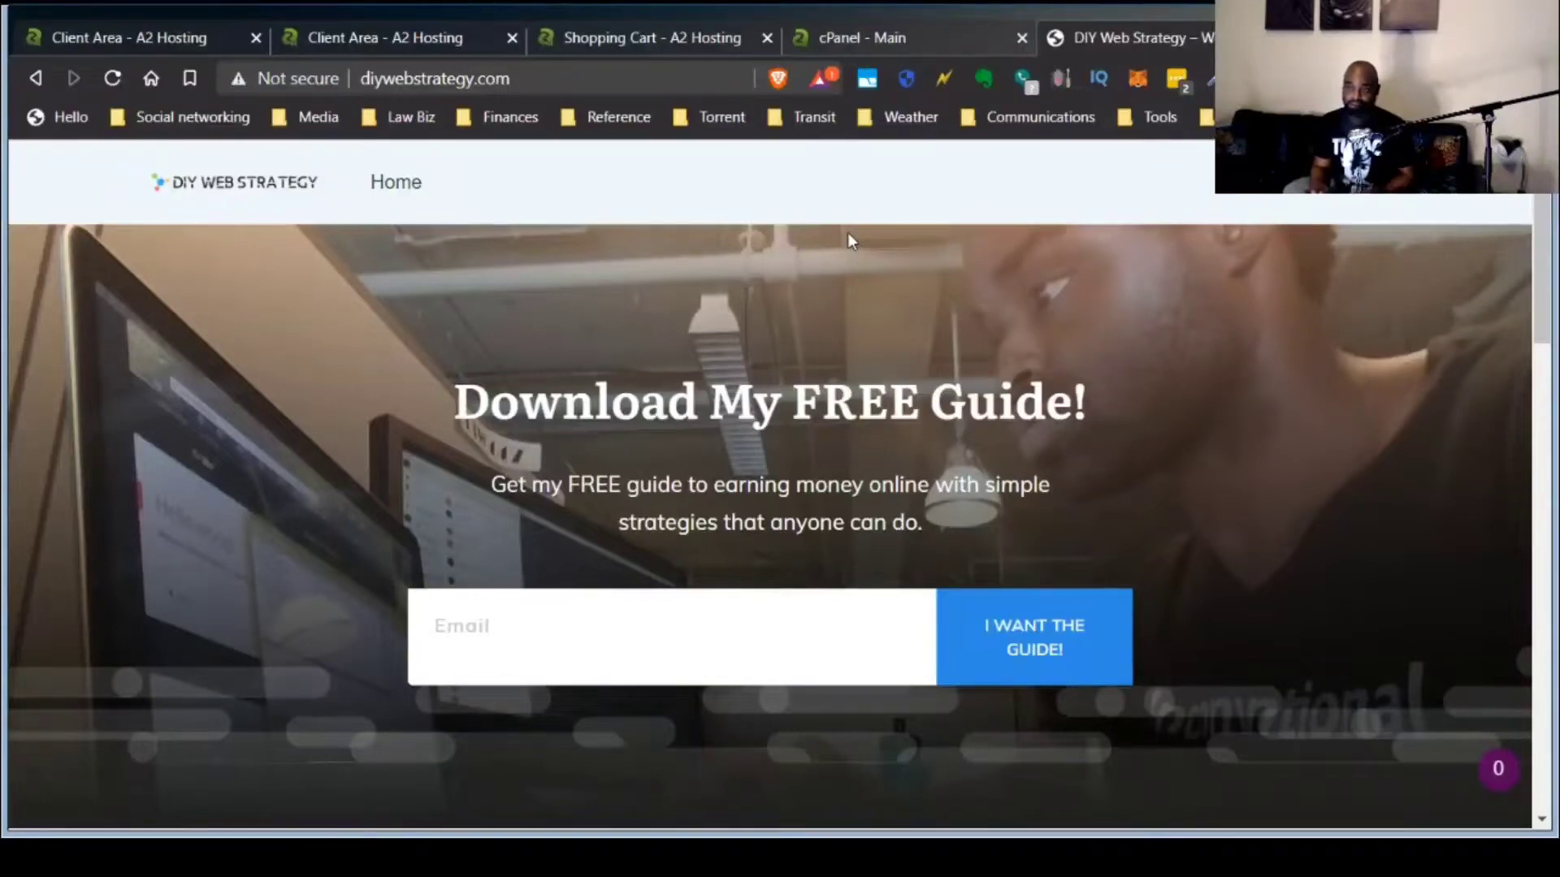
left_click(696, 37)
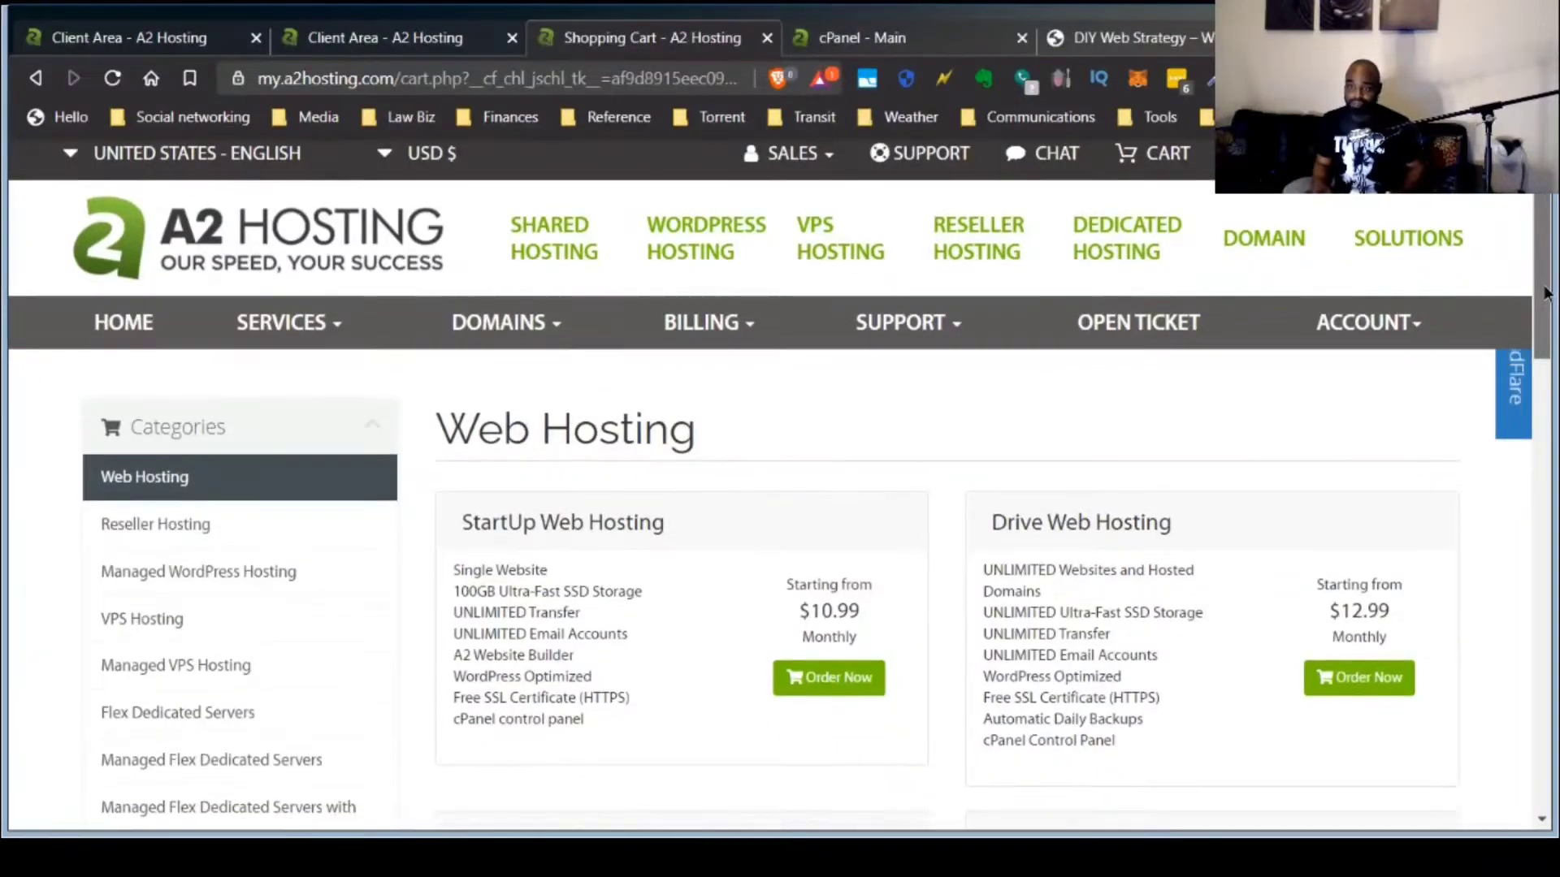
left_click_drag(1546, 289, 1520, 476)
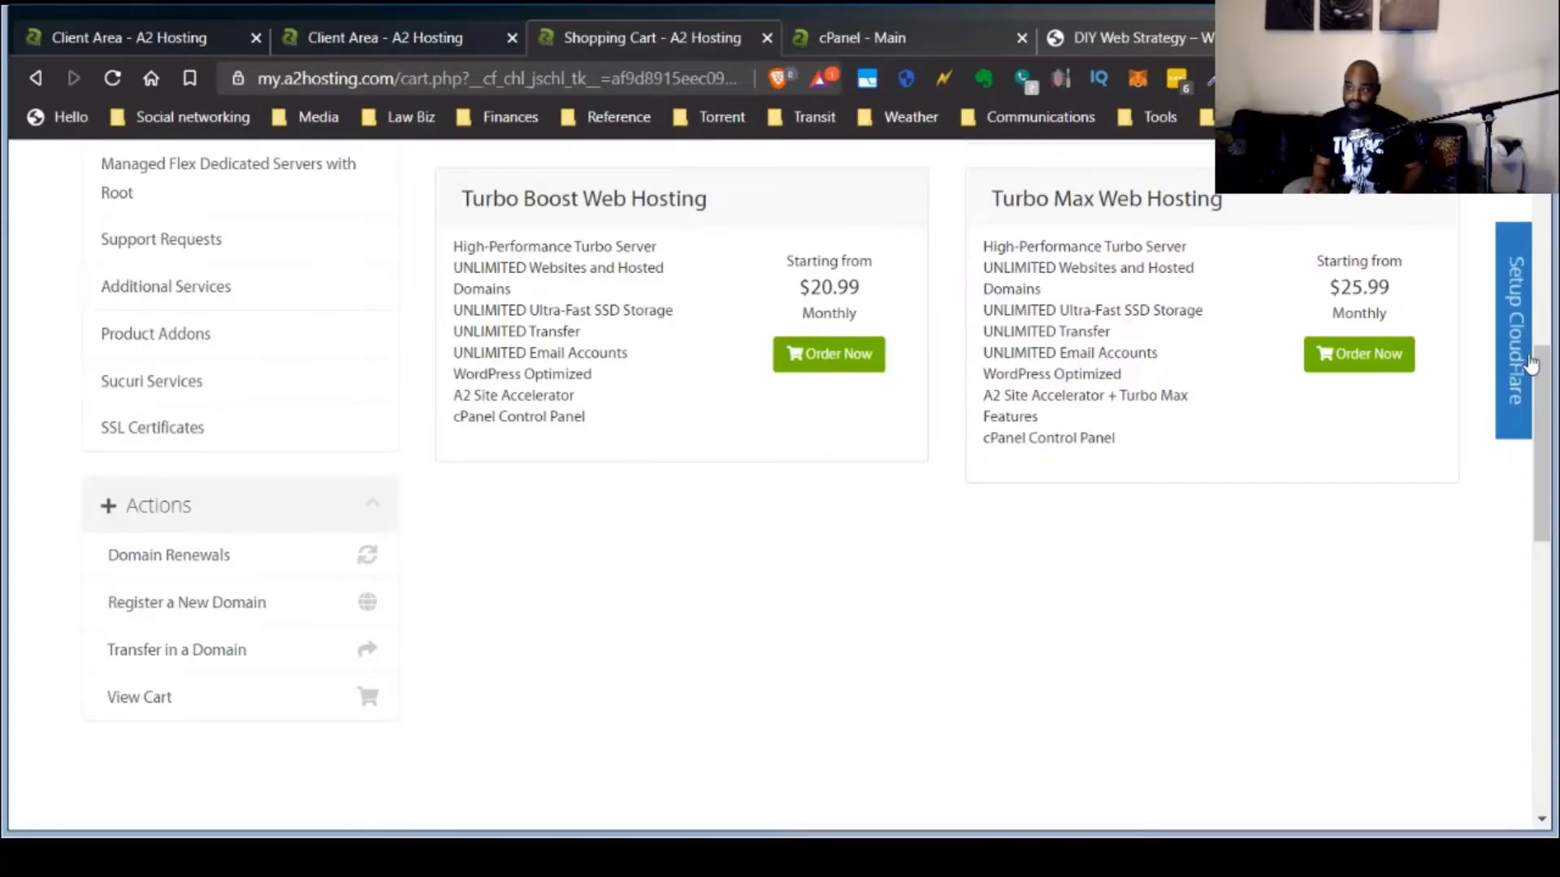
scroll(1553, 250, "up", 2)
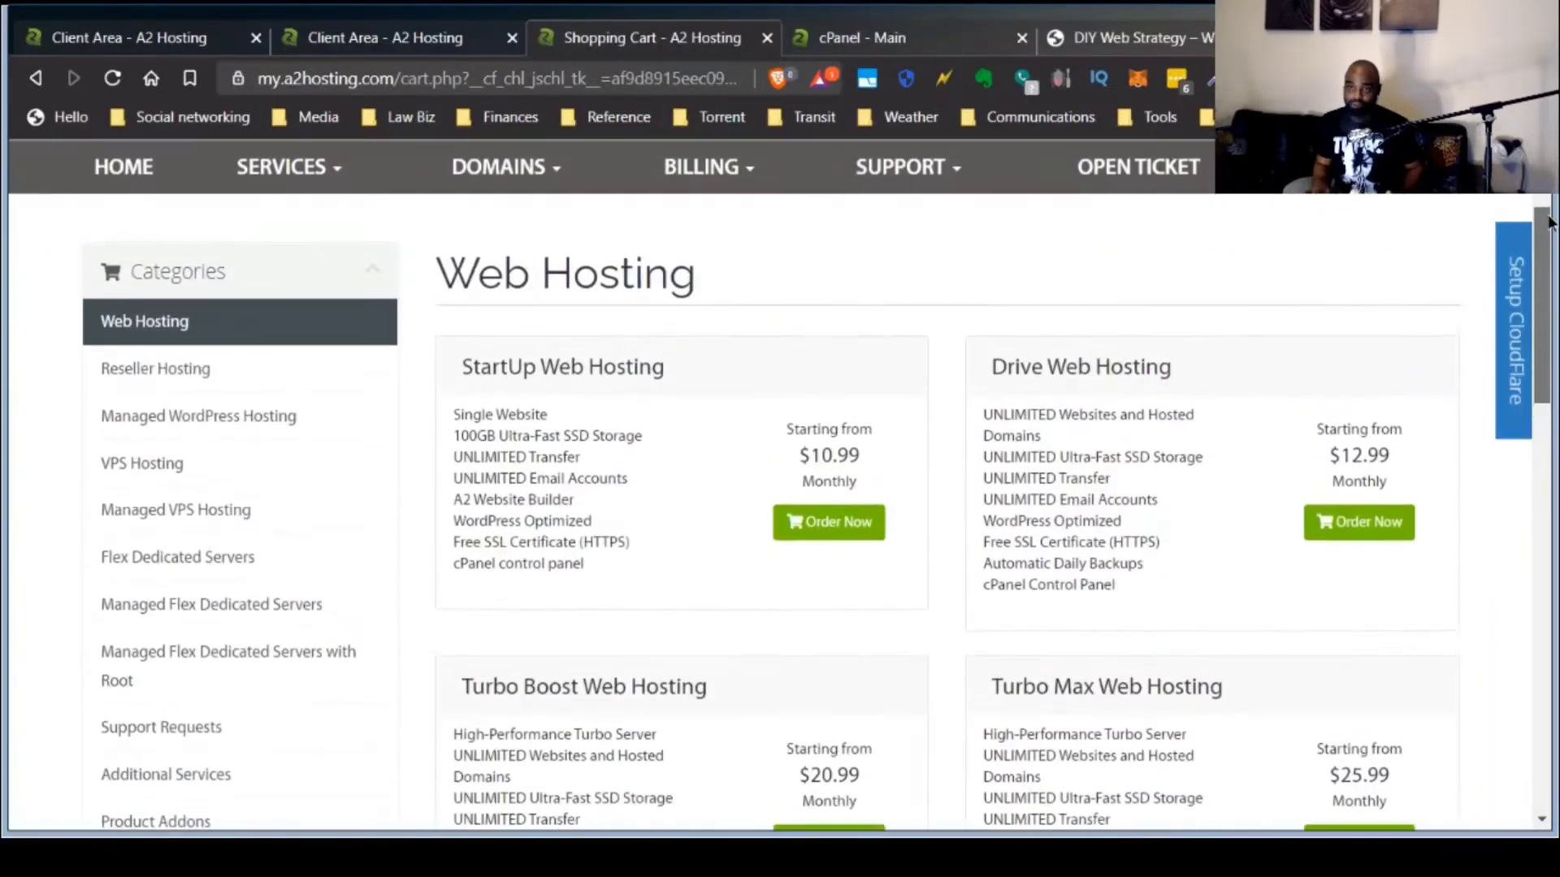
scroll(1549, 221, "up", 1)
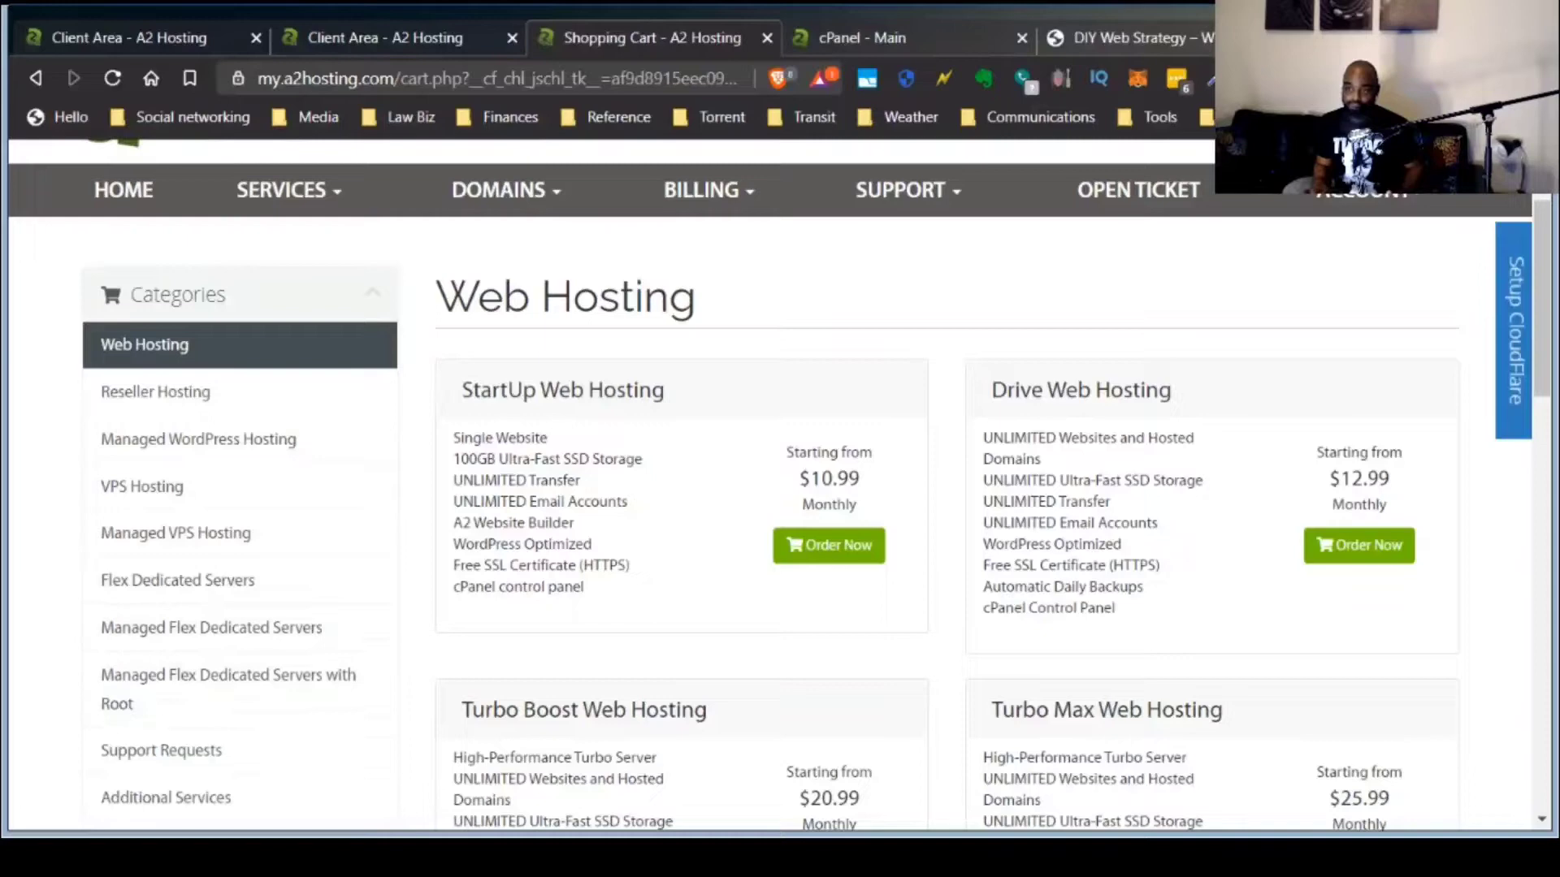
left_click_drag(1543, 226, 1543, 314)
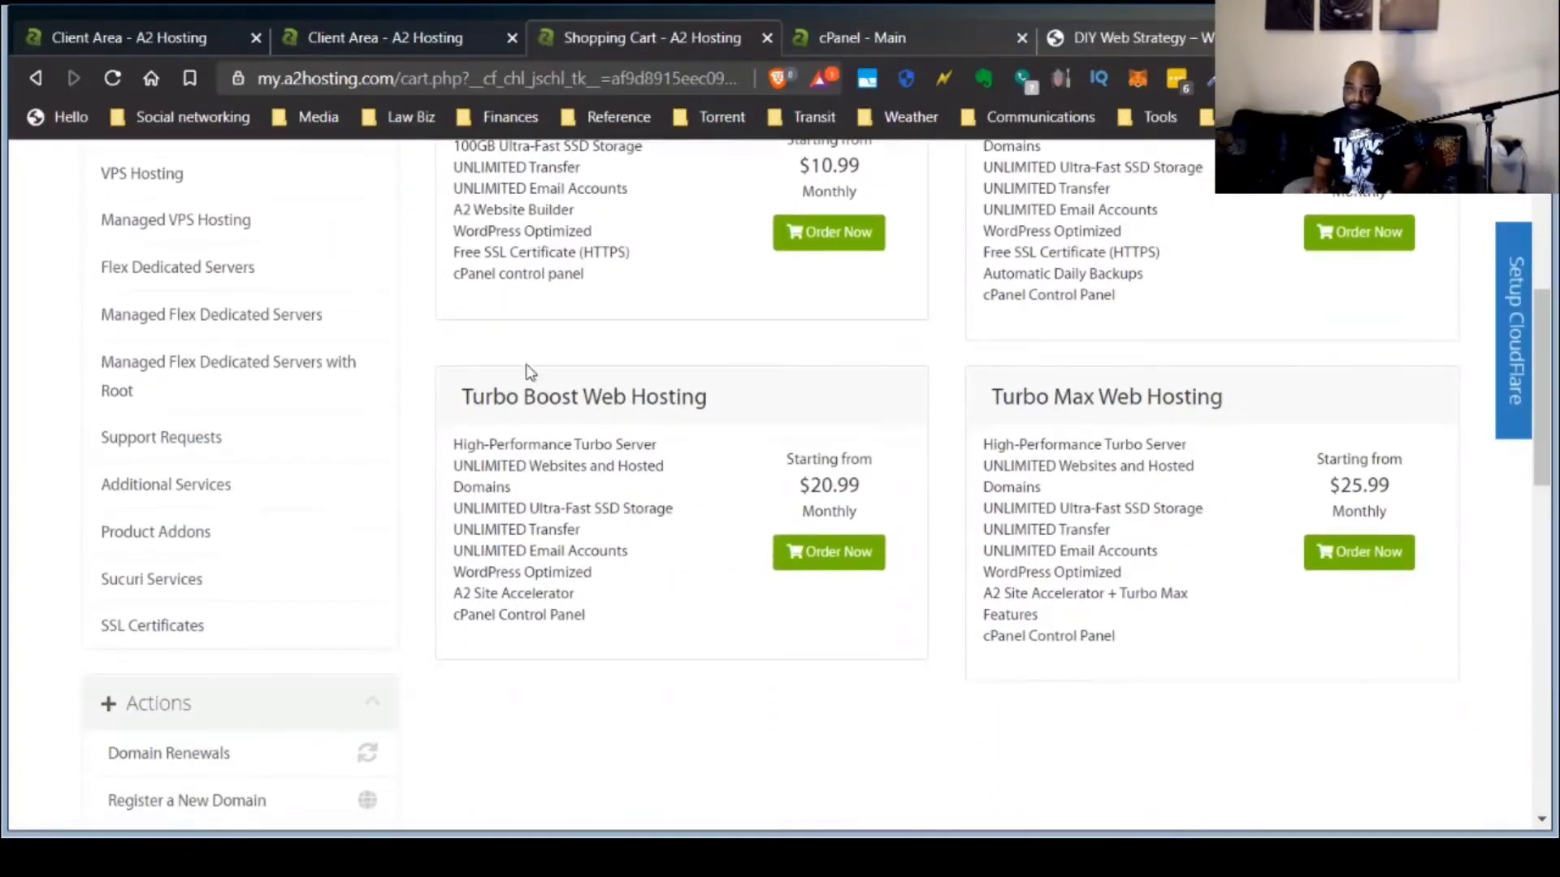
Browse A2 Hosting's SSL Certificates category, then show the active $49.95 RapidSSL Certificate.
left_click(221, 634)
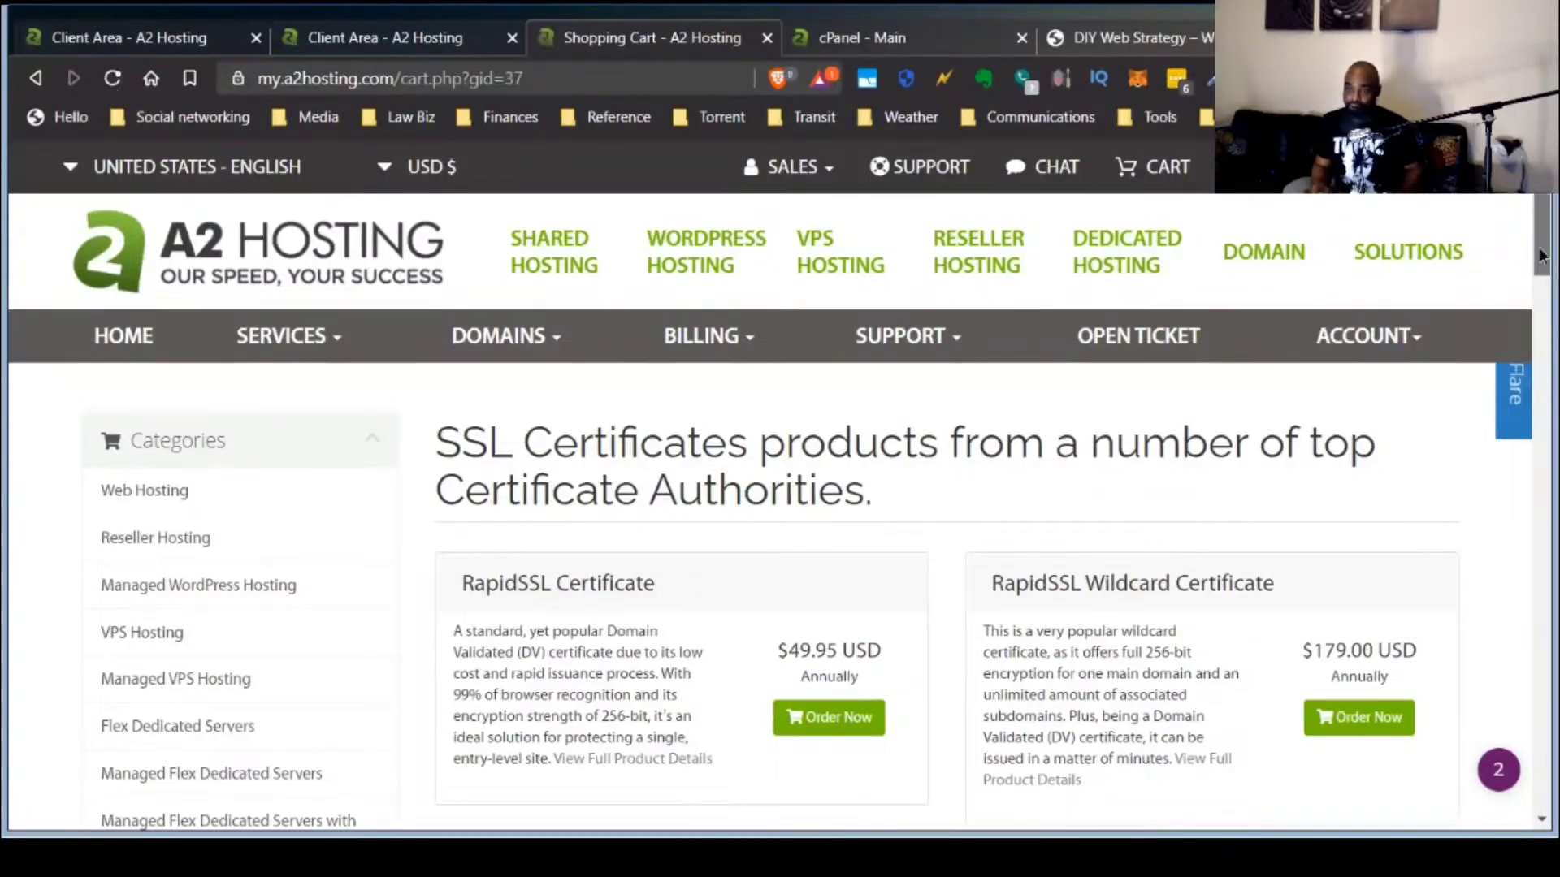
scroll(1190, 329, "down", 4)
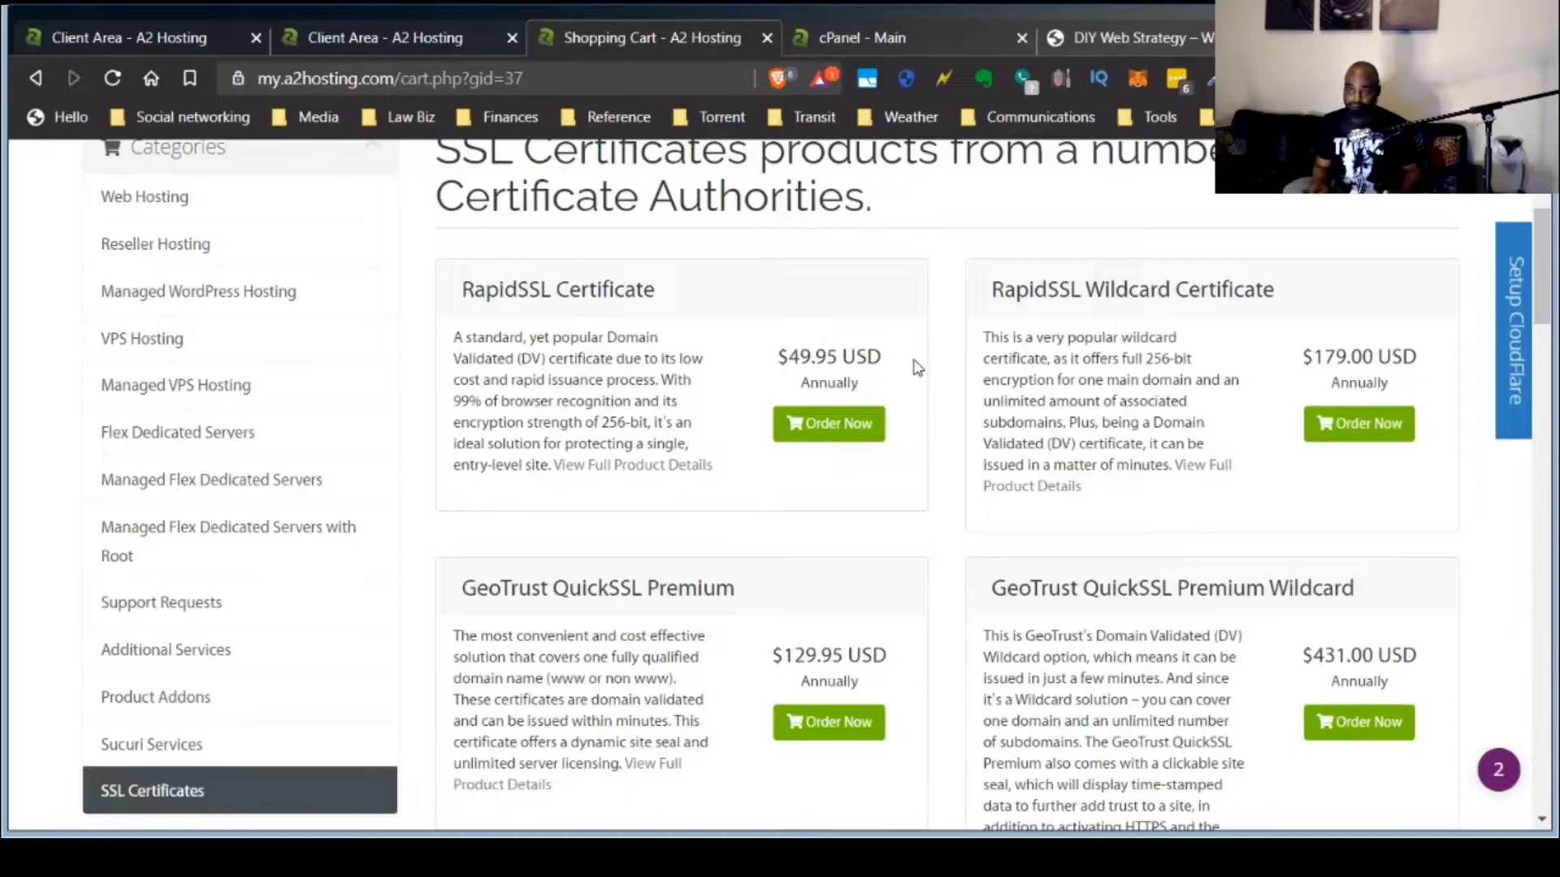
scroll(983, 371, "up", 2)
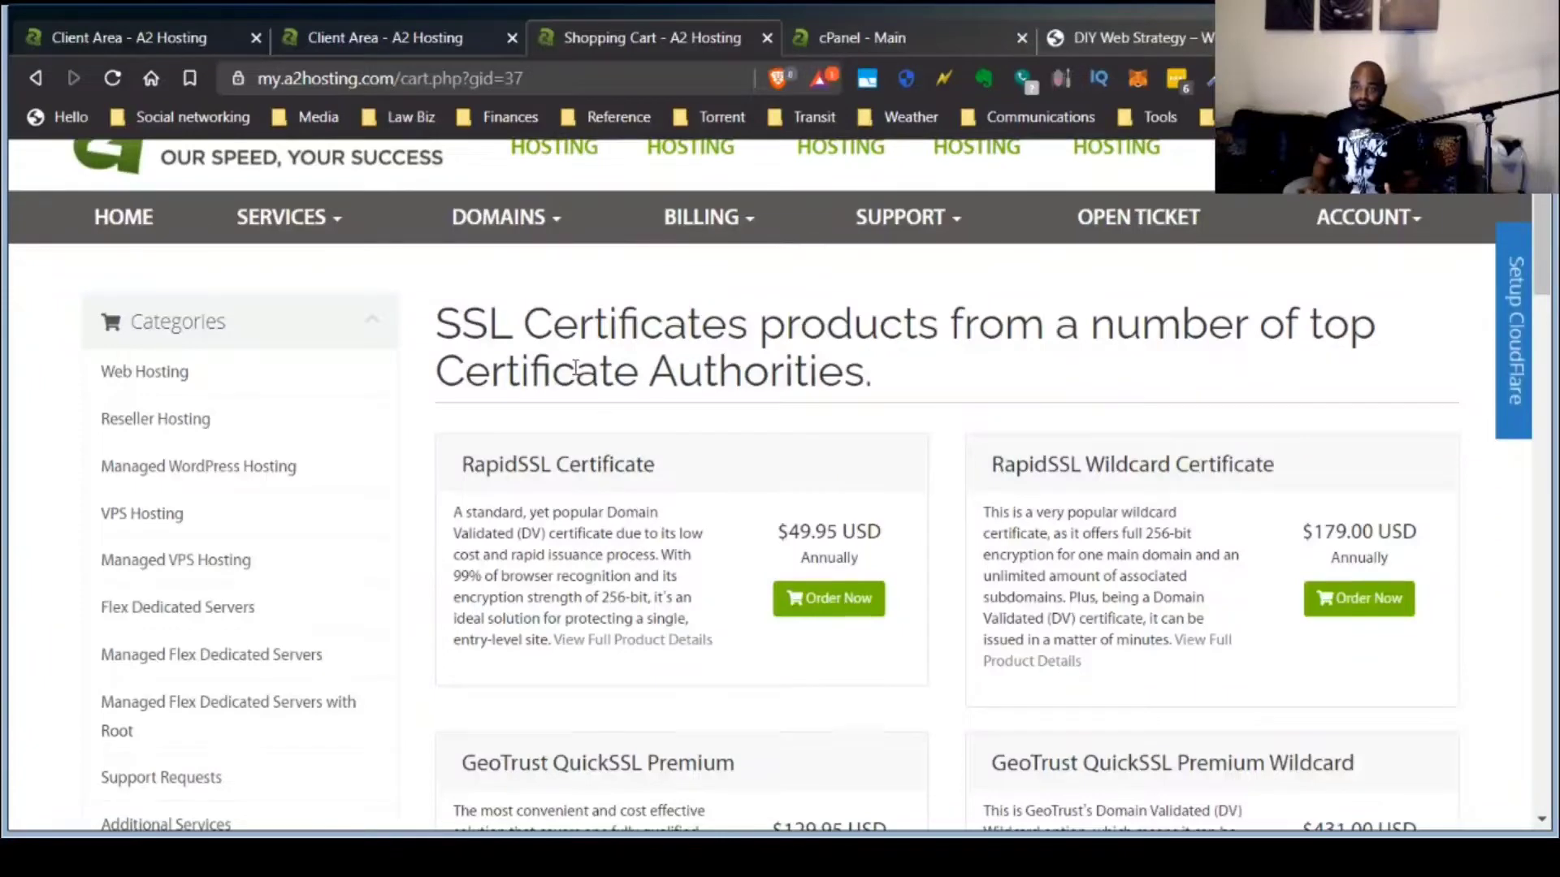
left_click(110, 47)
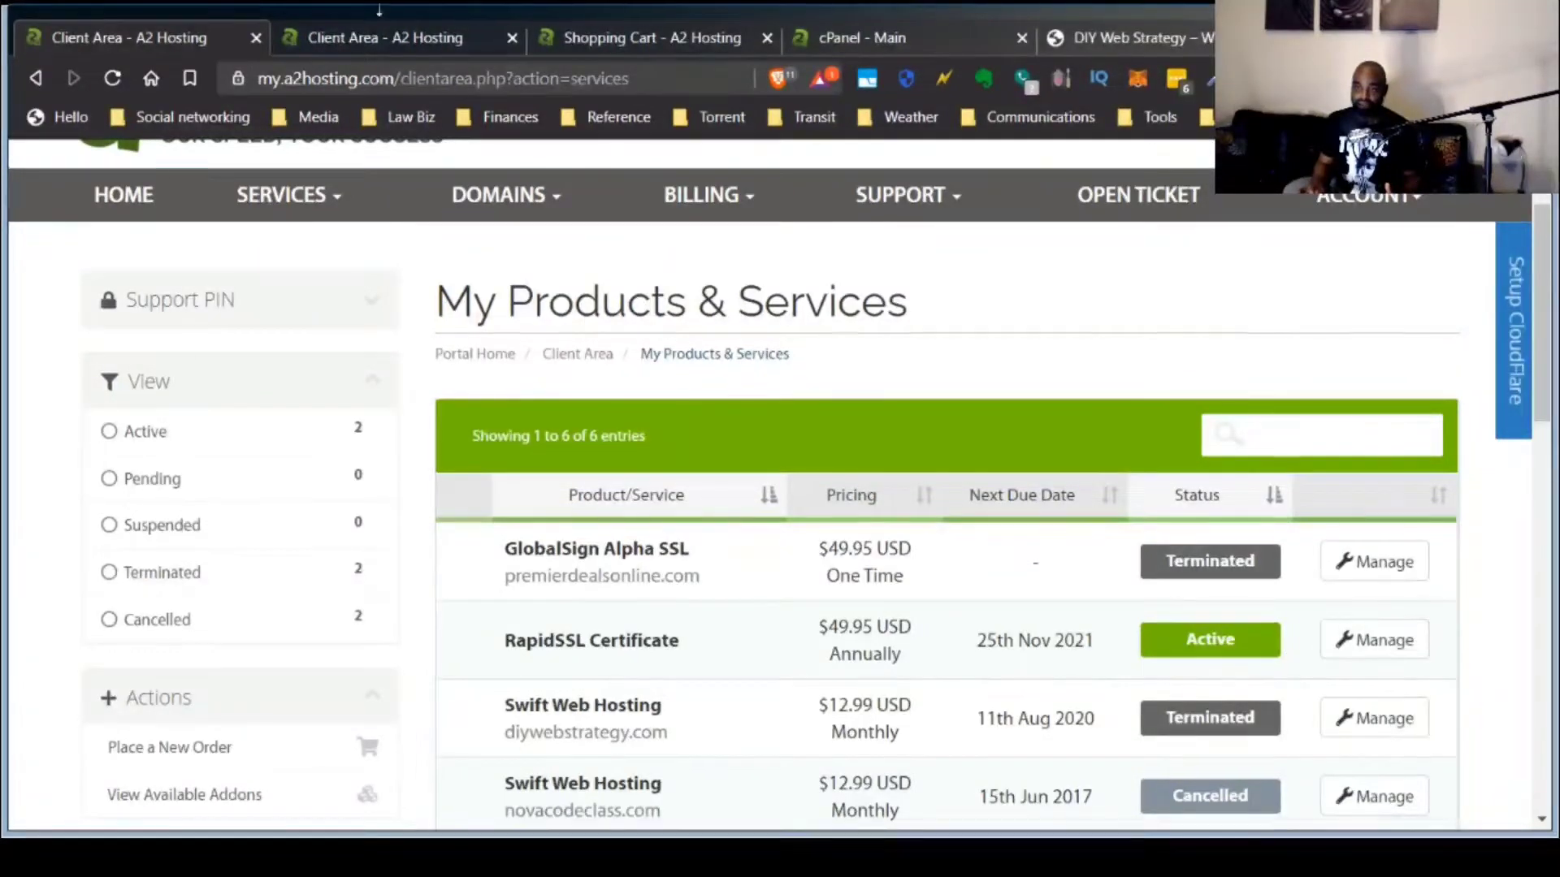
Open the RapidSSL Certificate's Generate Certificate form with its Server Information CSR section.
left_click(474, 44)
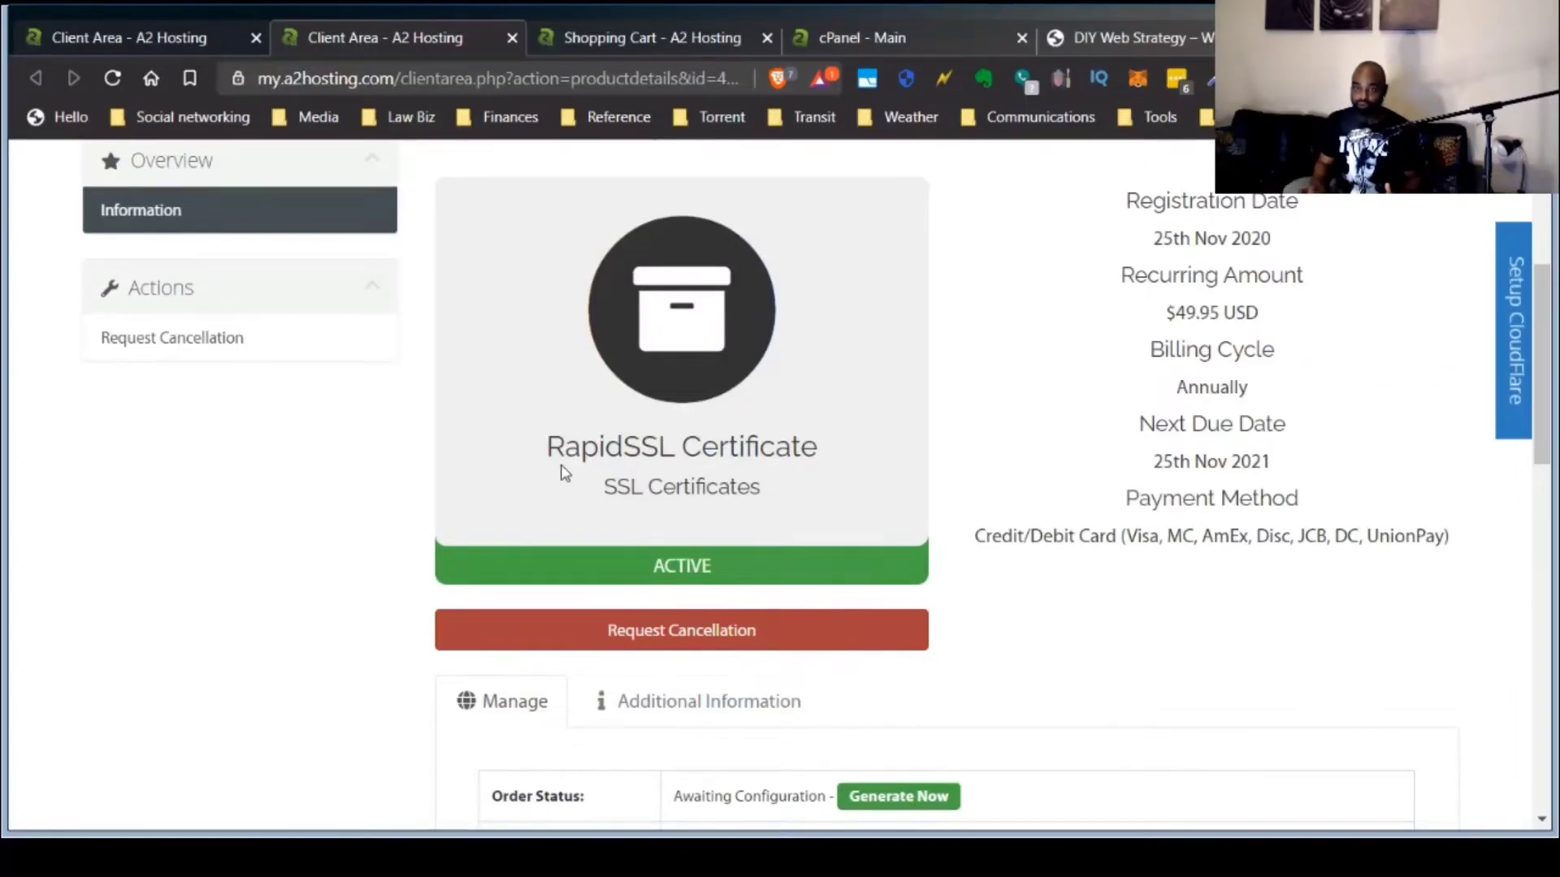
left_click(151, 39)
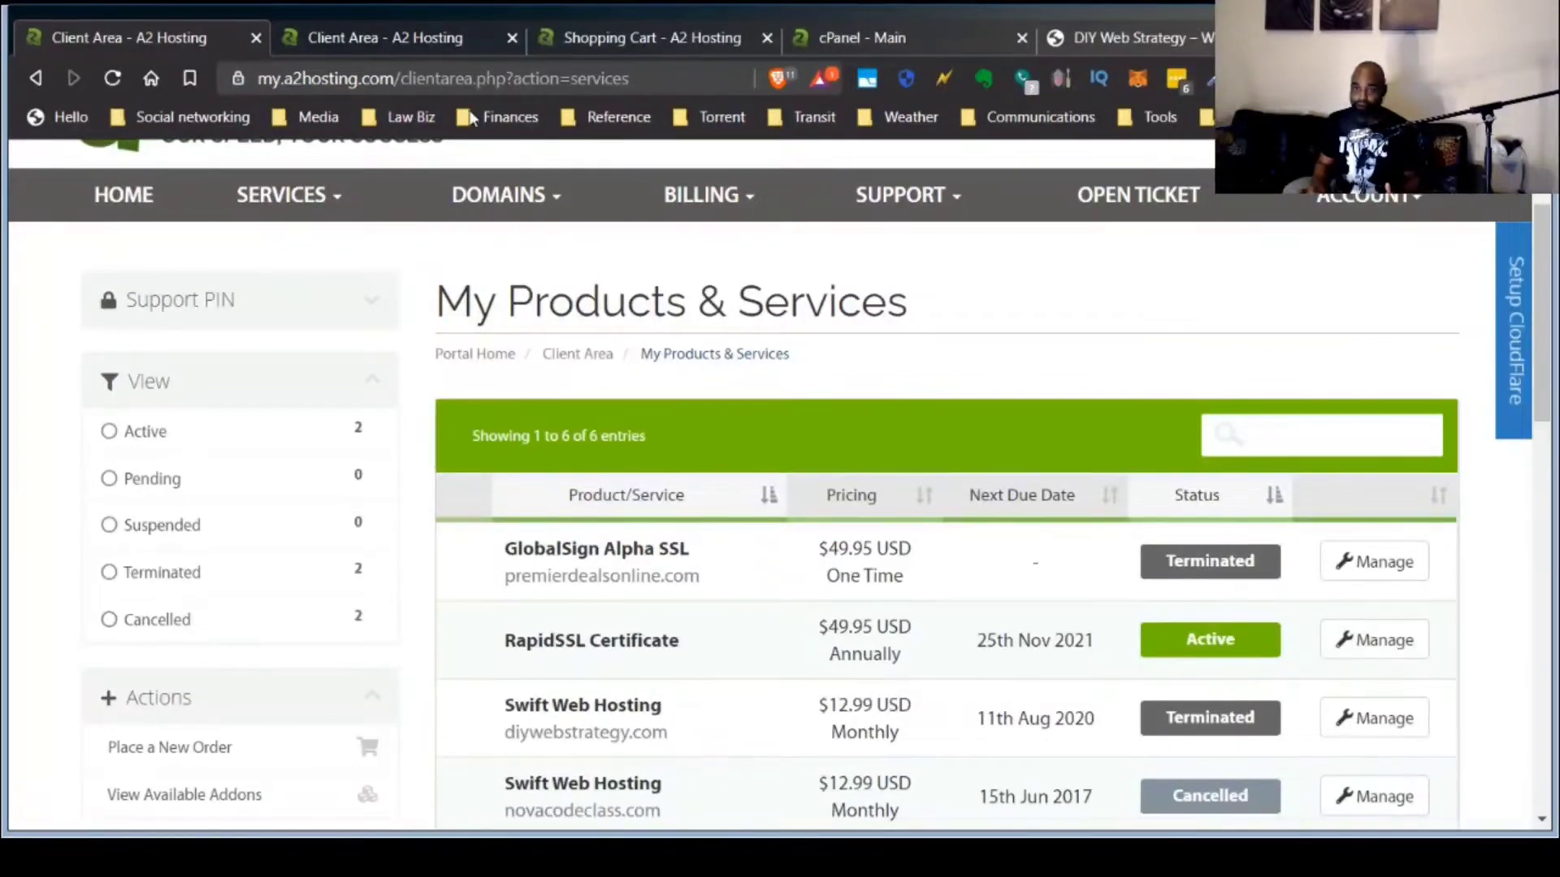
left_click(392, 39)
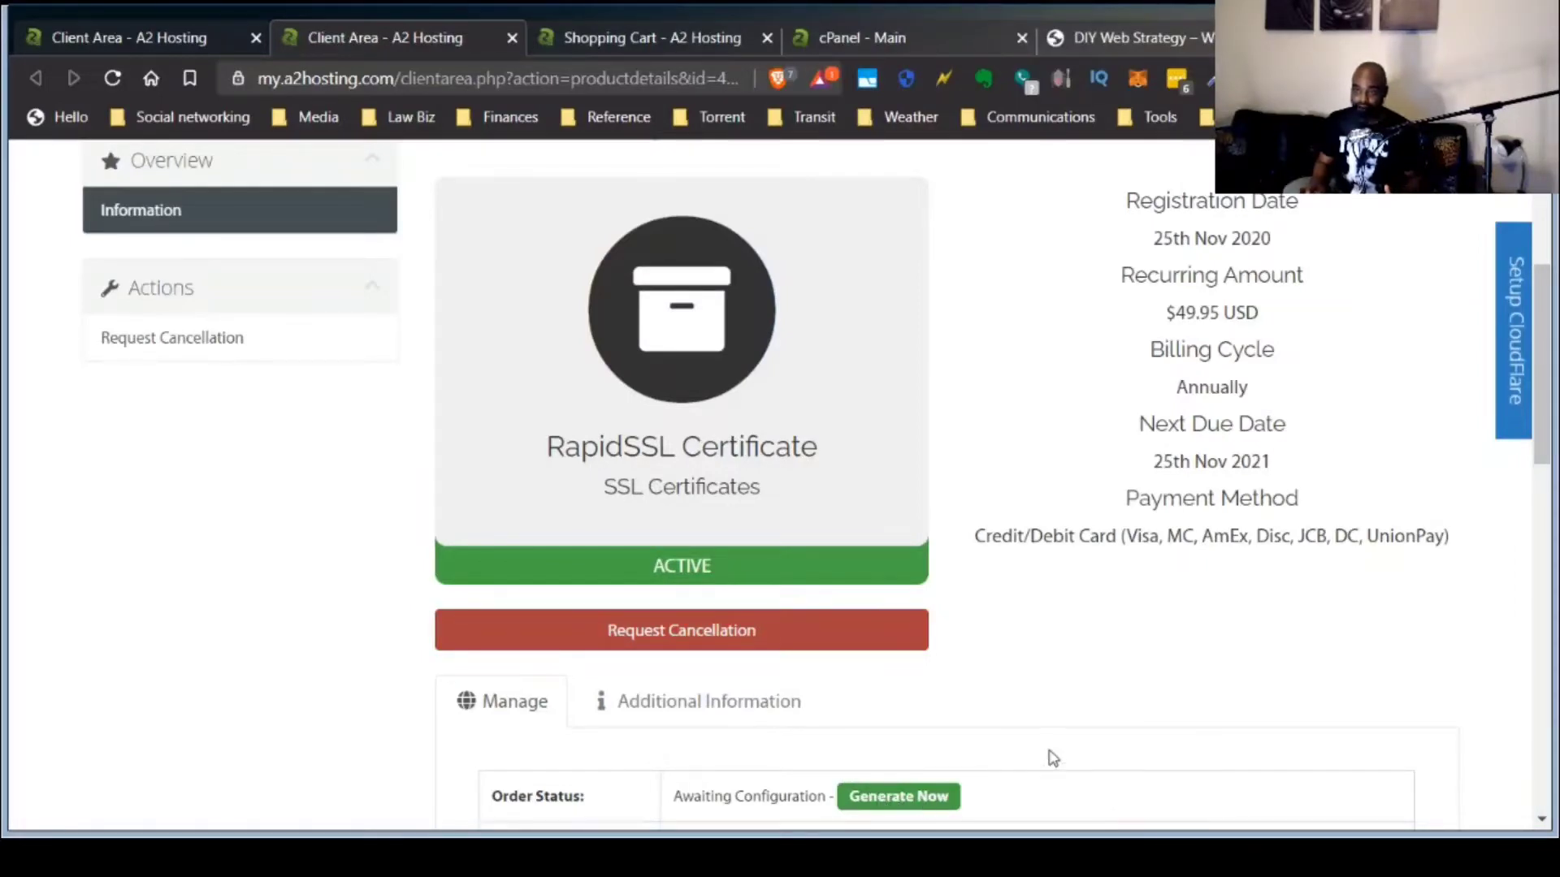
scroll(982, 774, "down", 2)
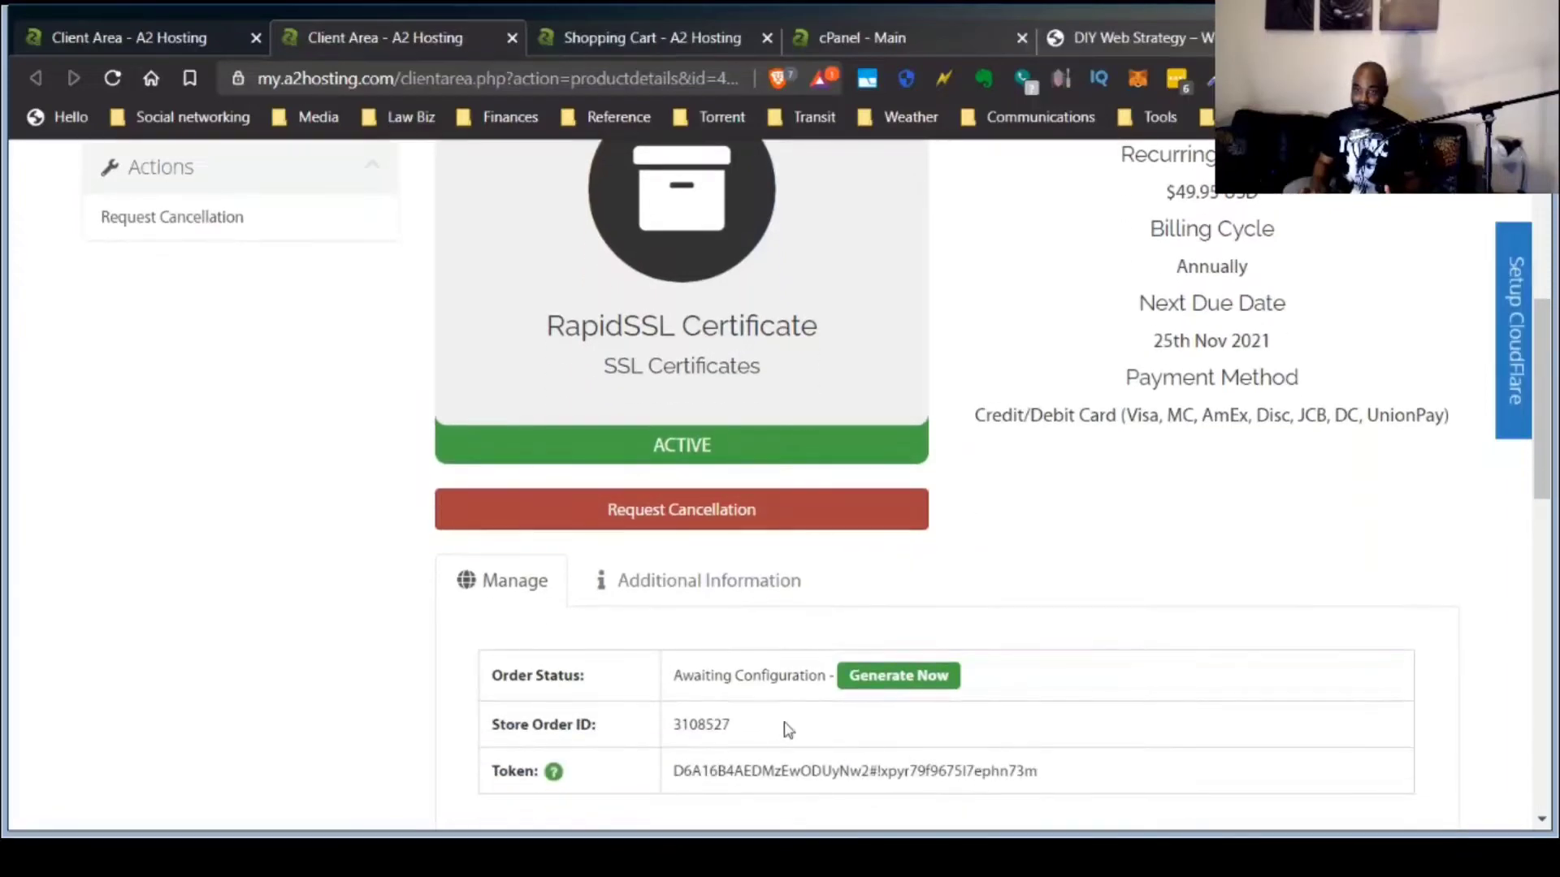
scroll(852, 693, "up", 4)
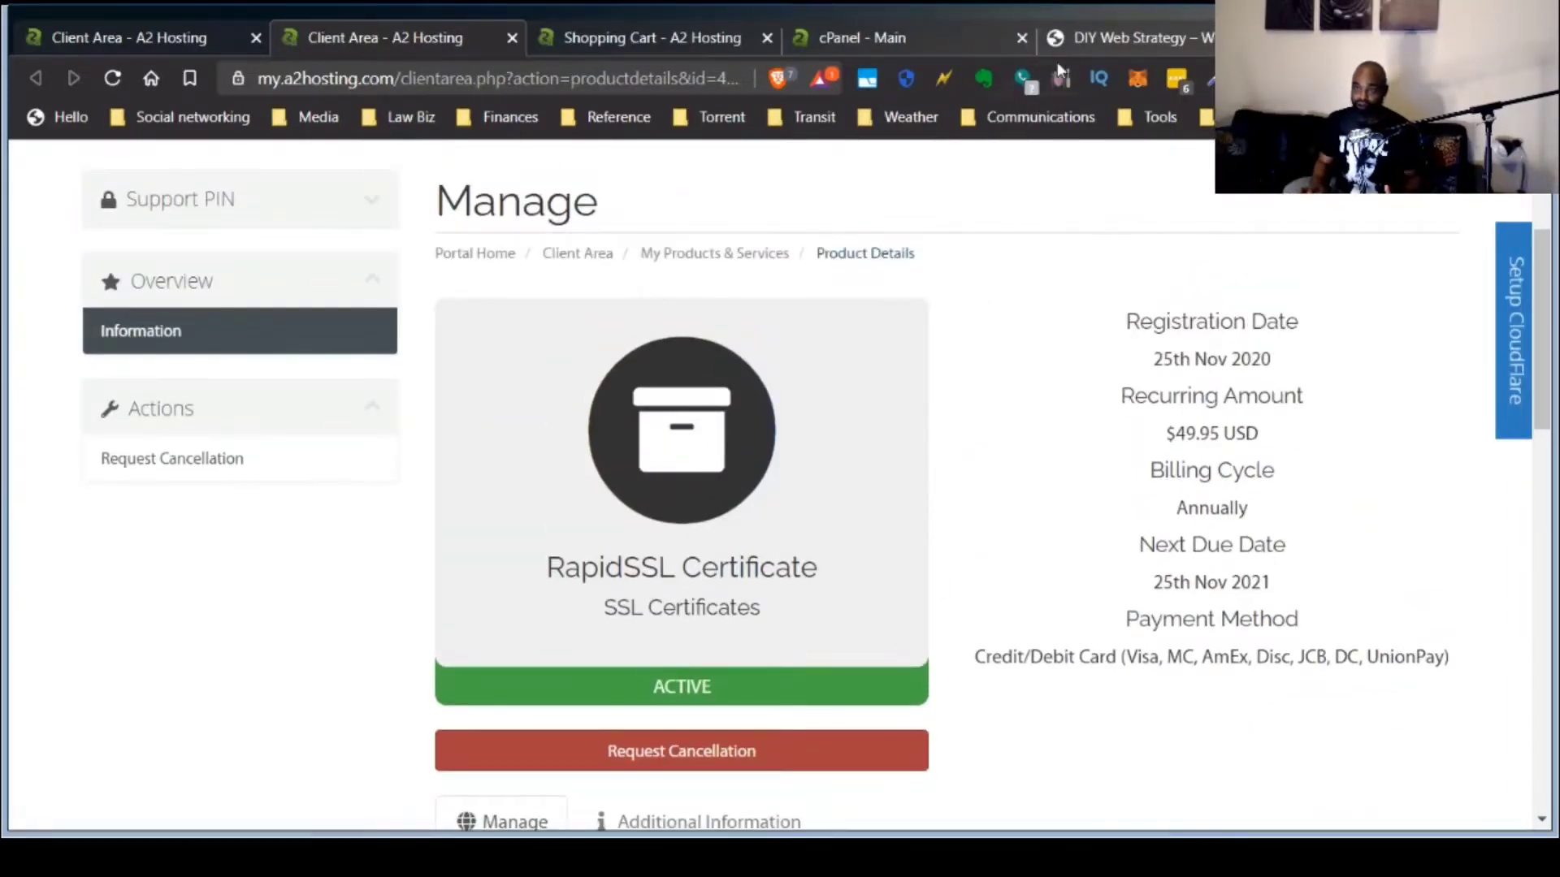
left_click(860, 42)
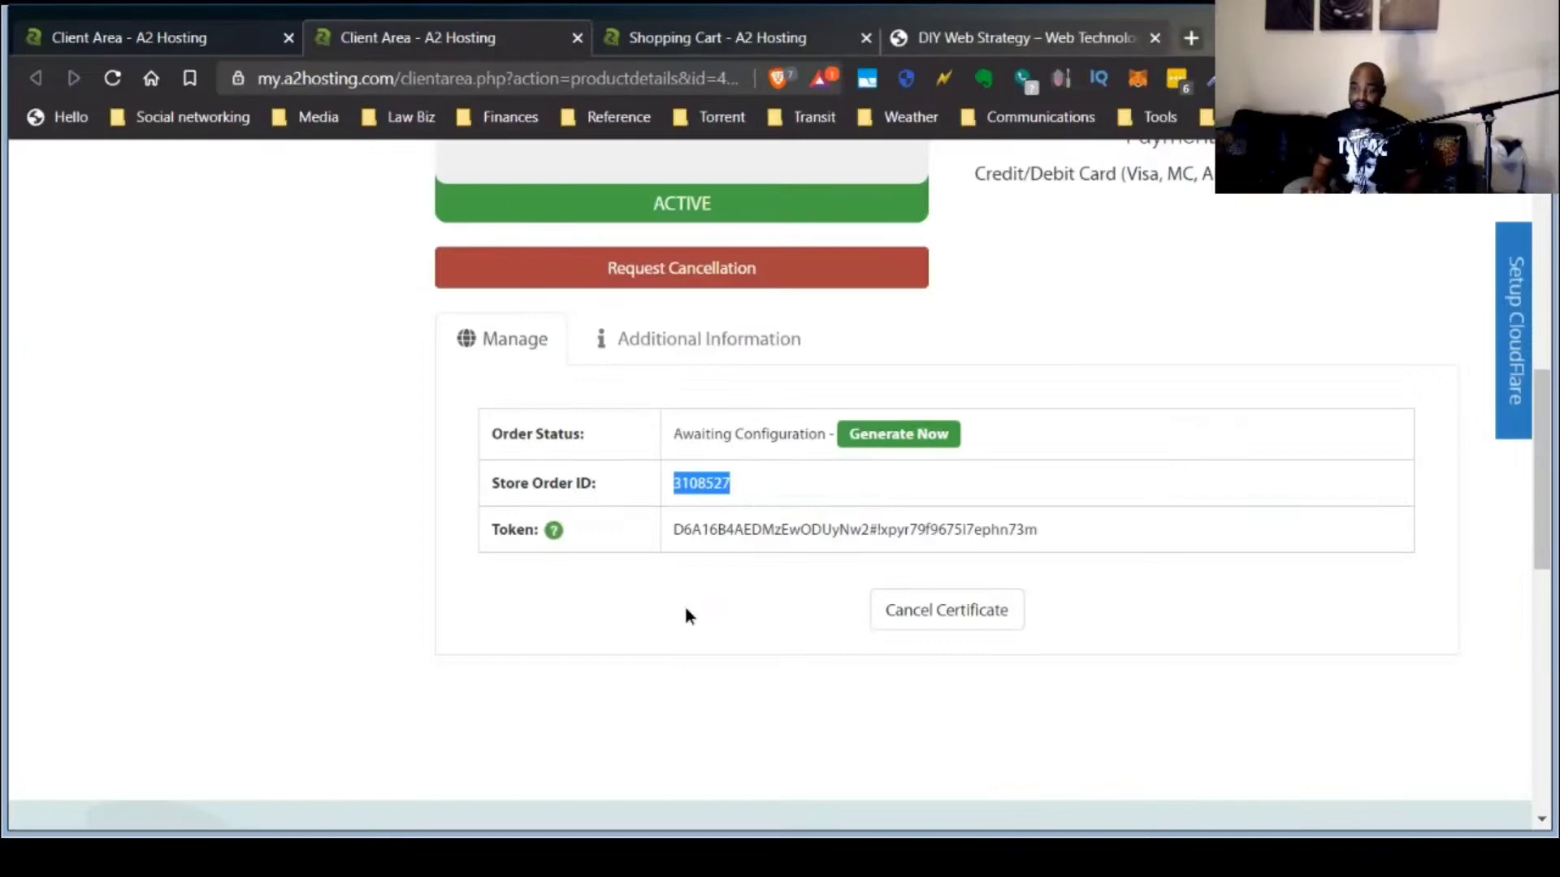
left_click(691, 618)
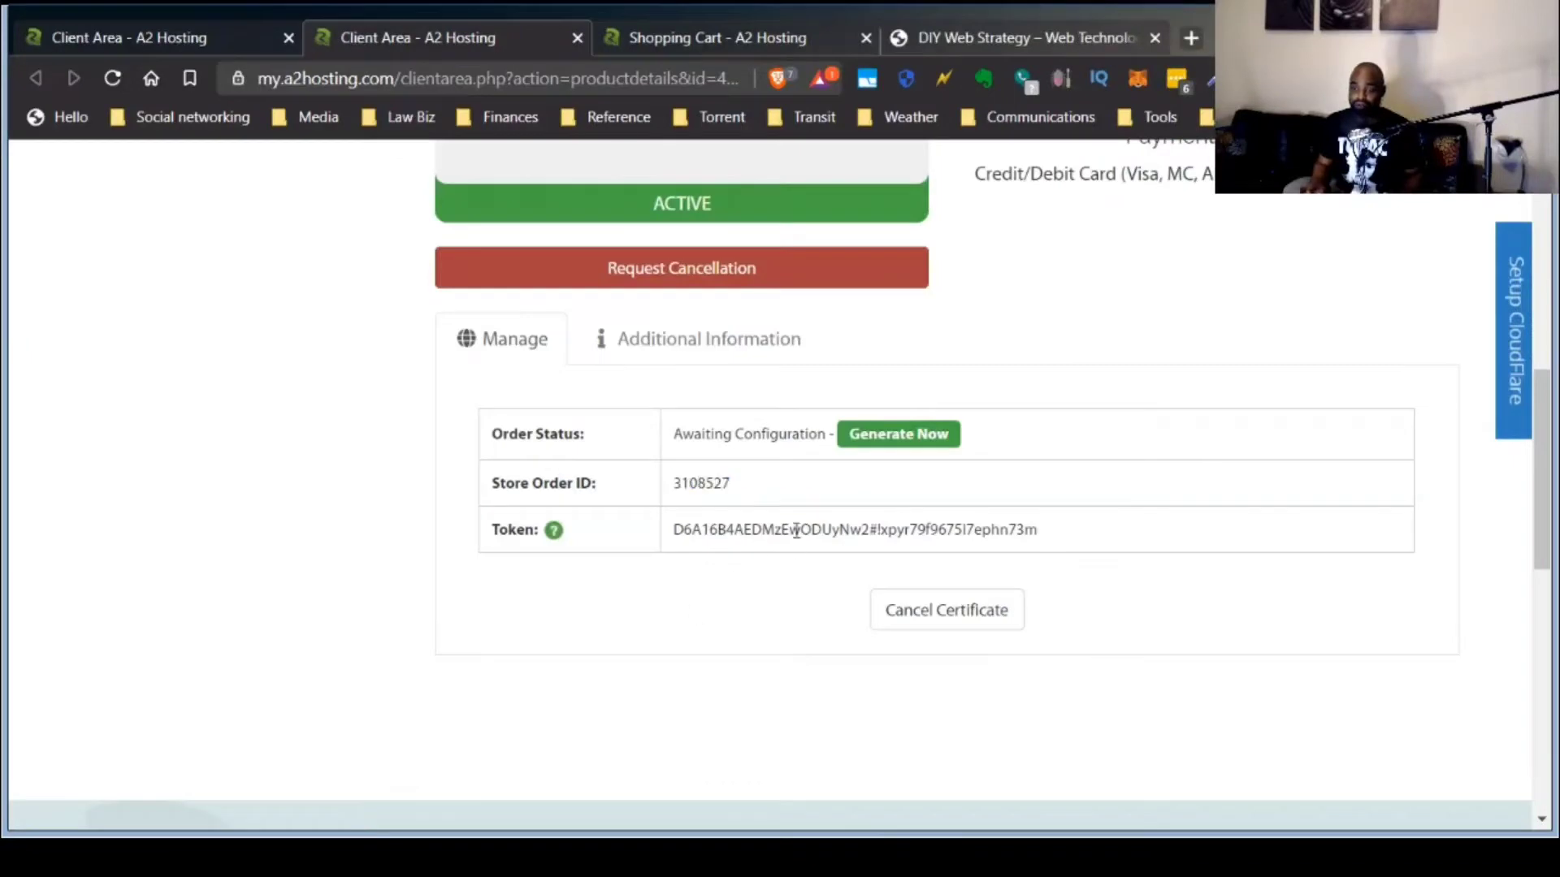
left_click(892, 449)
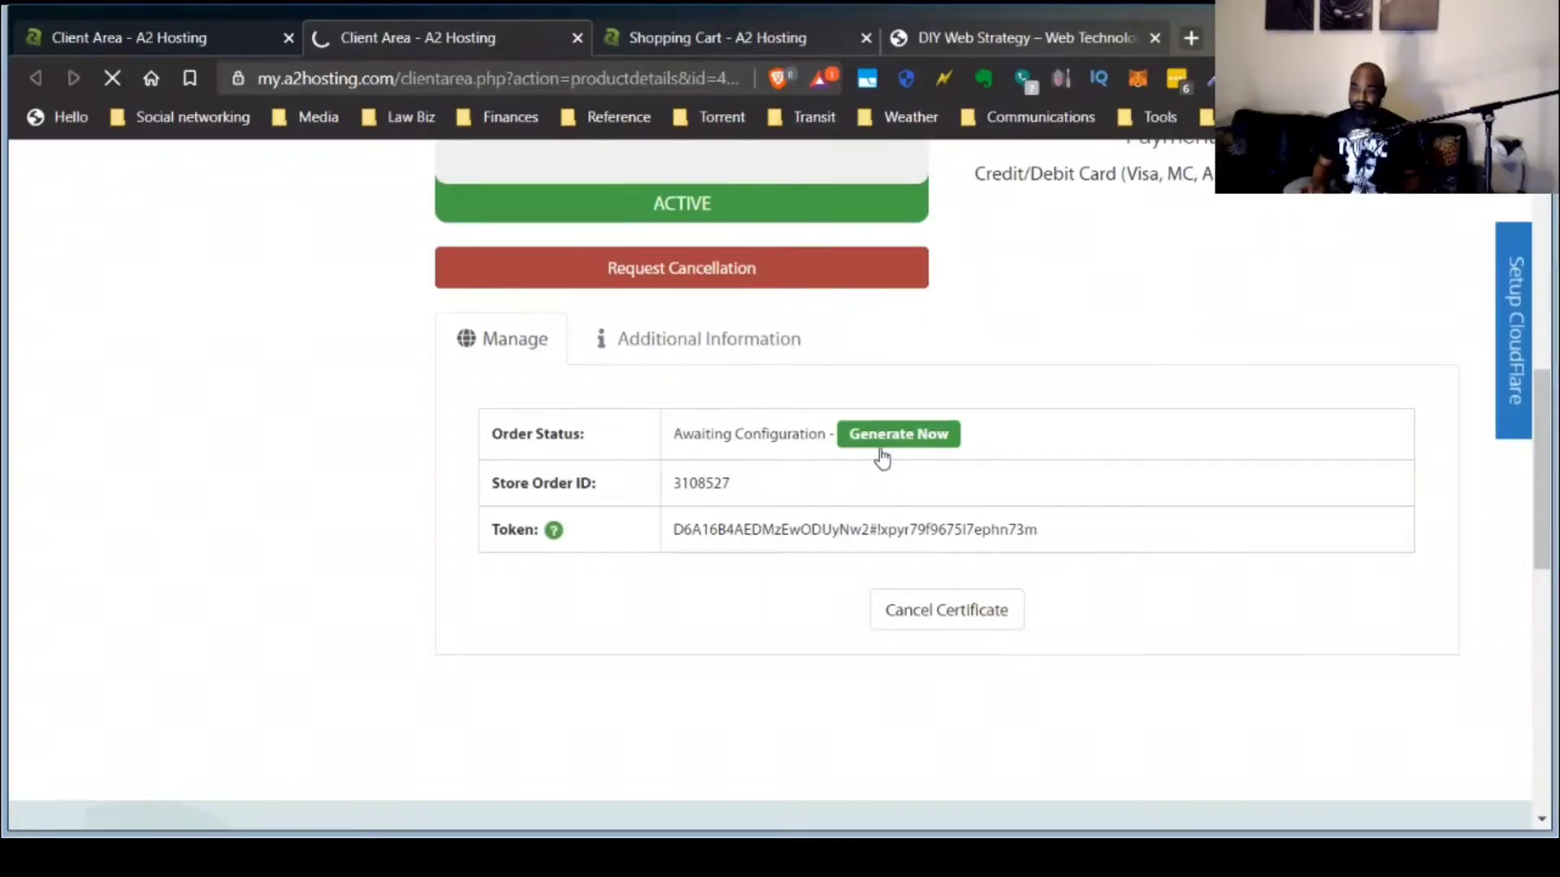
left_click(880, 455)
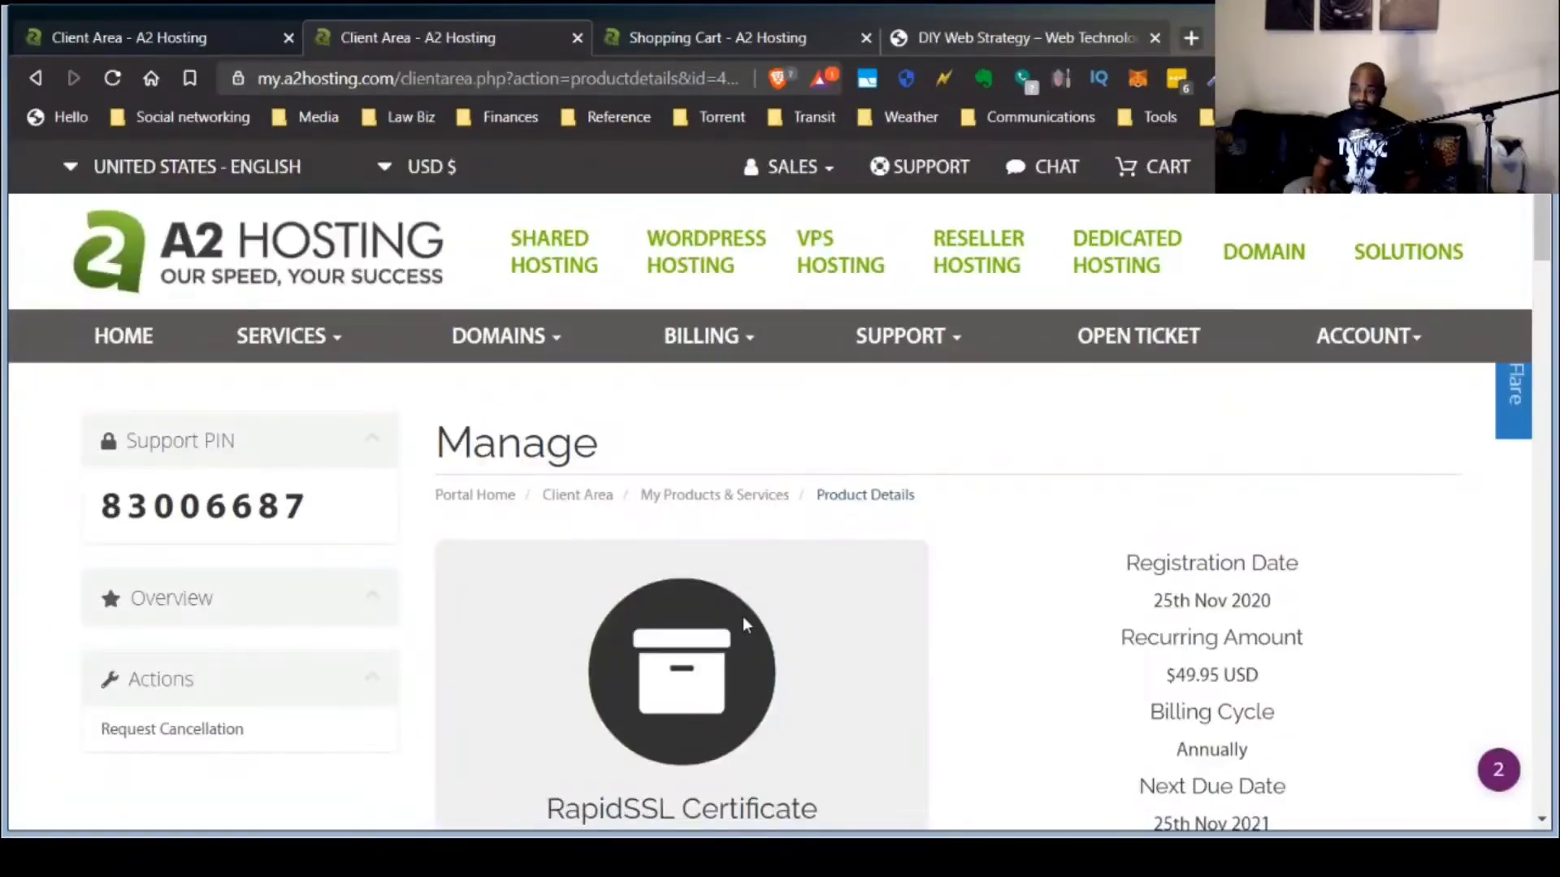
scroll(742, 616, "down", 8)
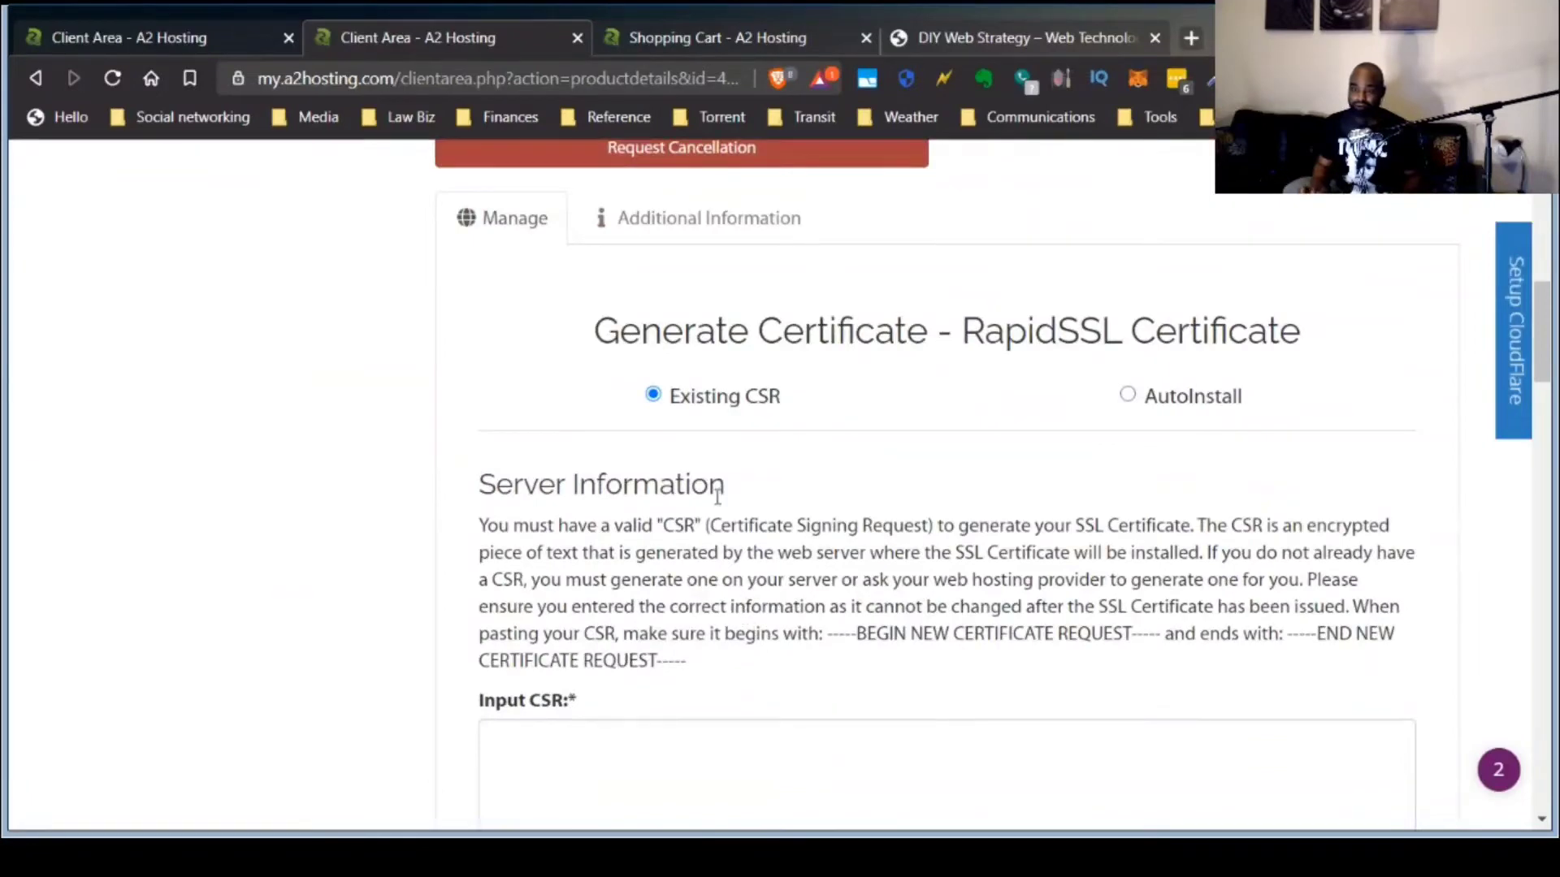
Generate the RapidSSL certificate with AutoInstall, then open a new Brave private window.
left_click(1126, 397)
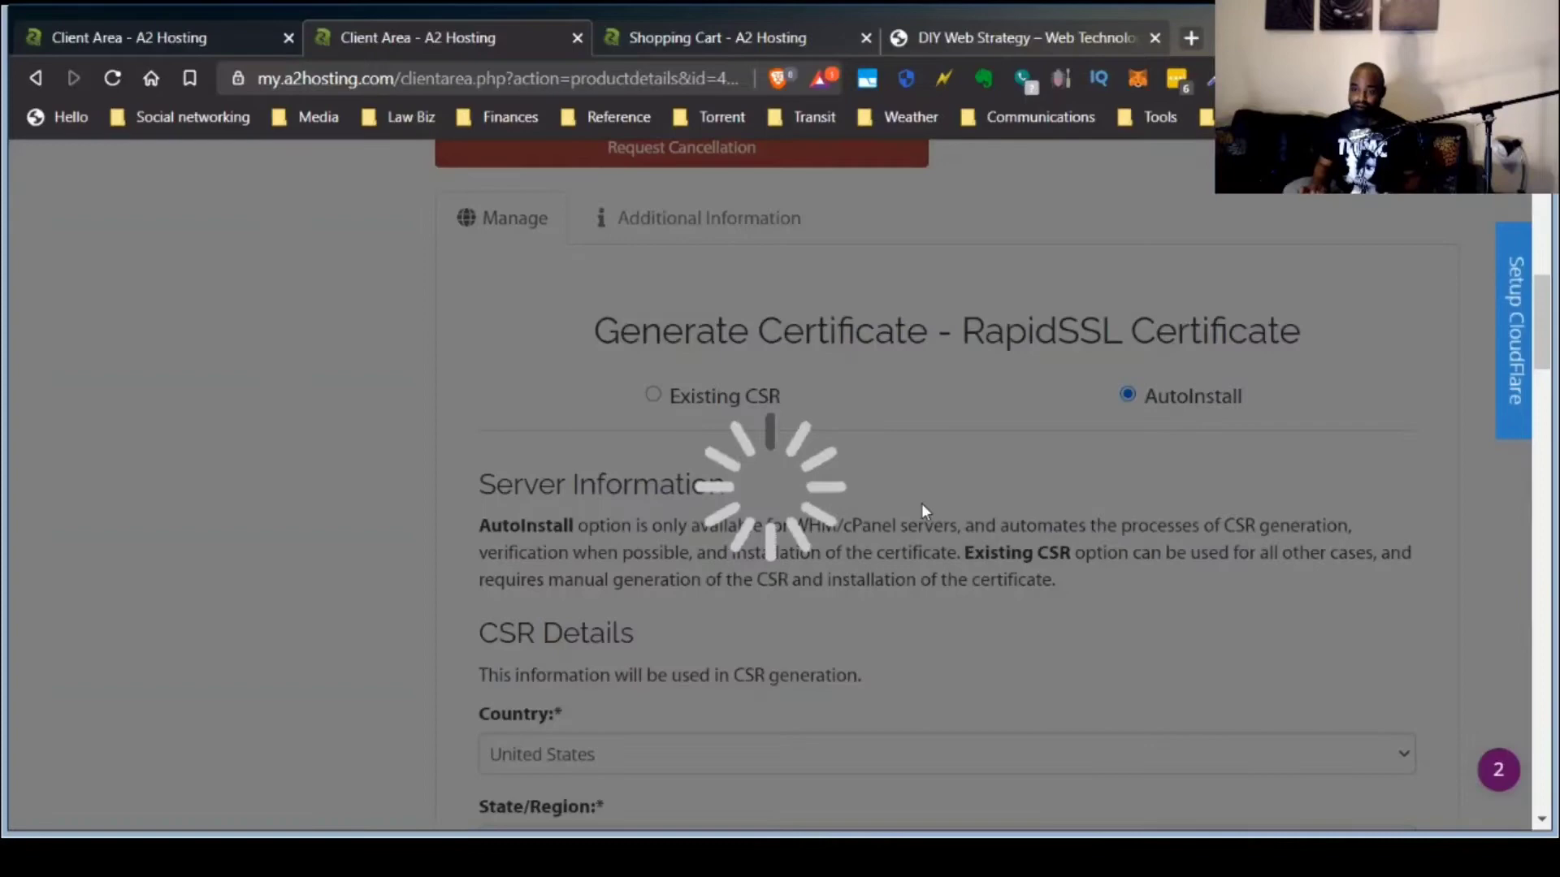
scroll(586, 461, "down", 10)
left_click(774, 442)
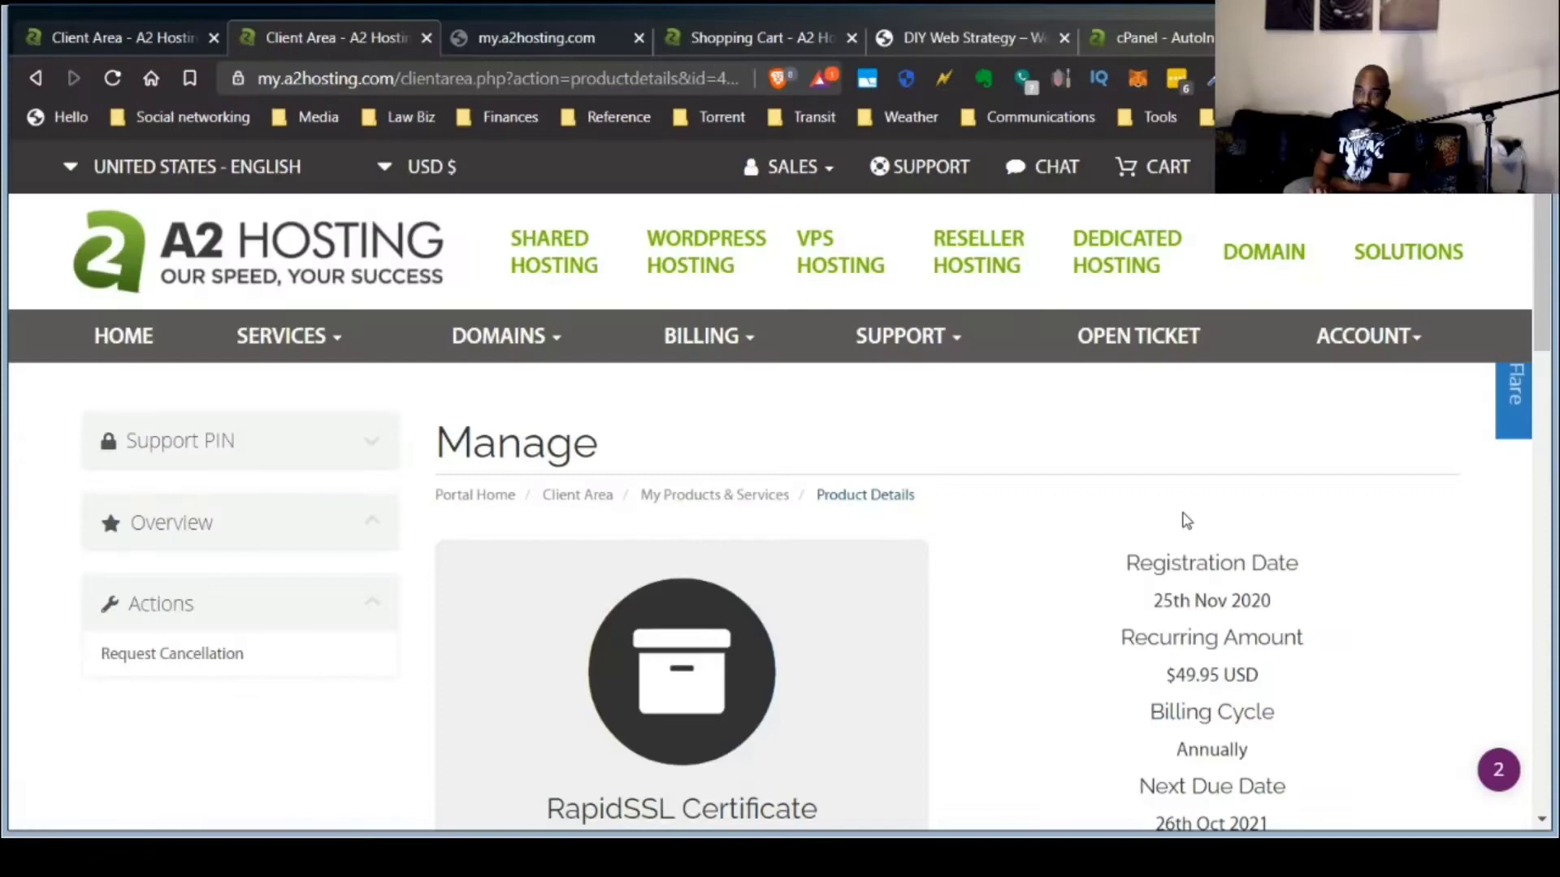
scroll(1186, 516, "down", 3)
scroll(1186, 520, "up", 5)
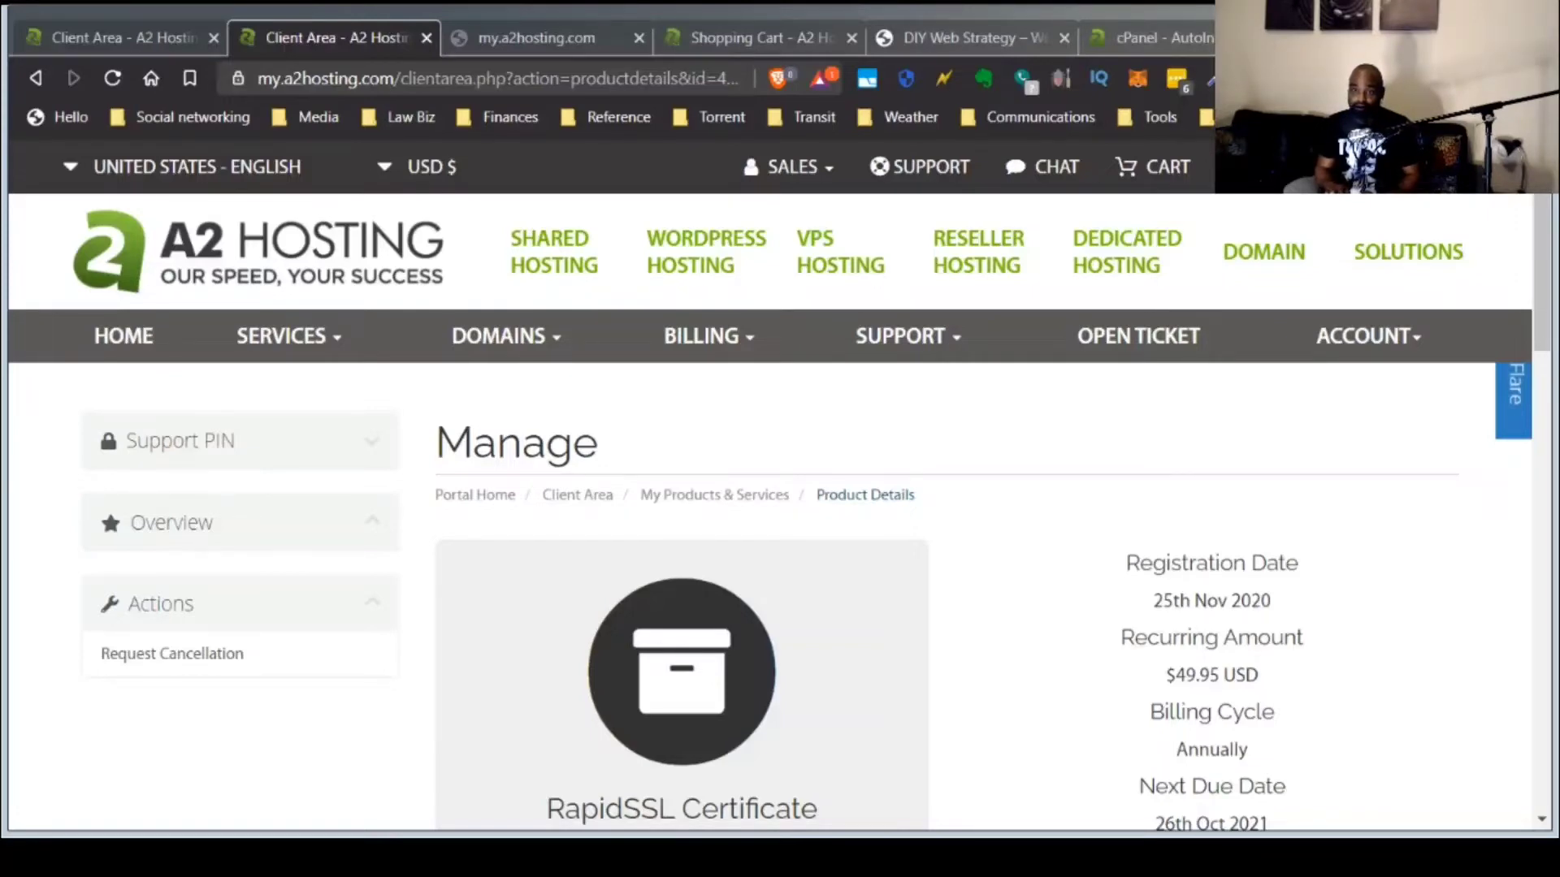
key("ctrl+shift+n")
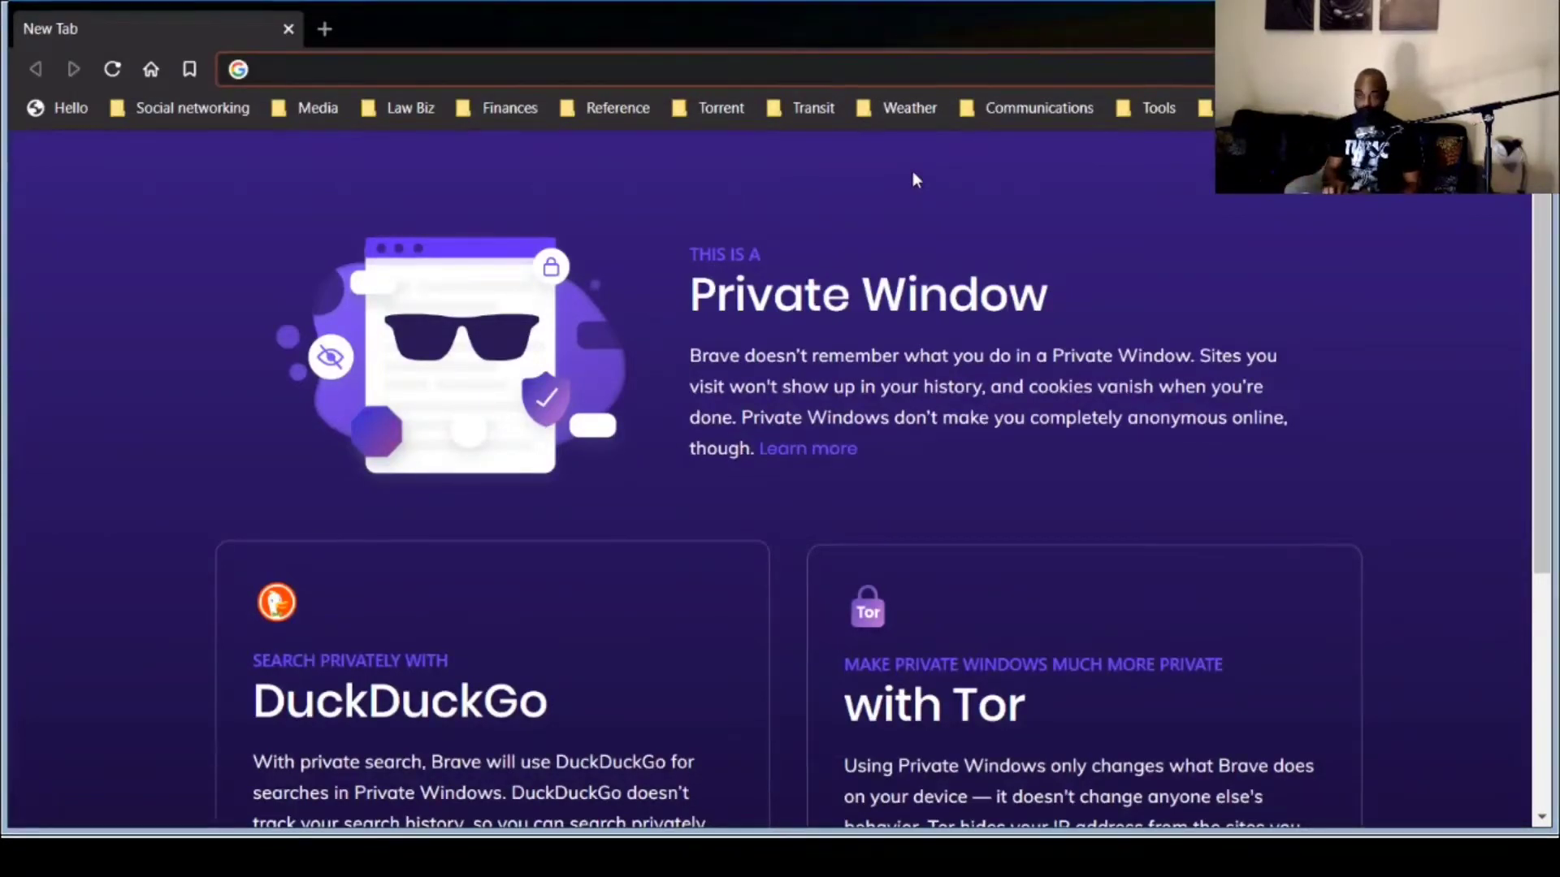
type("w")
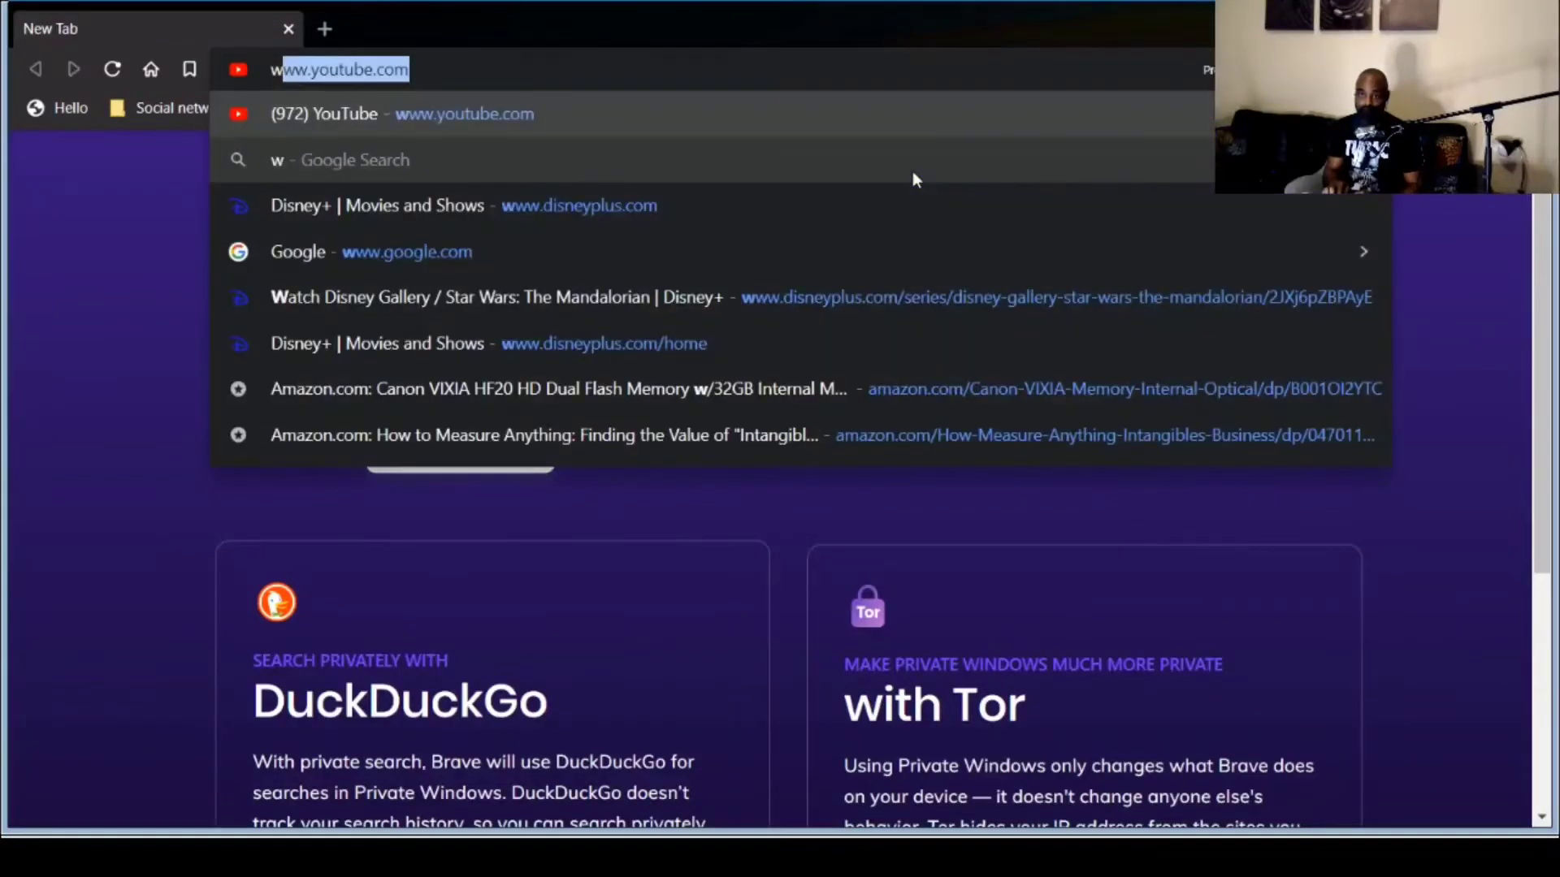
type("ww.")
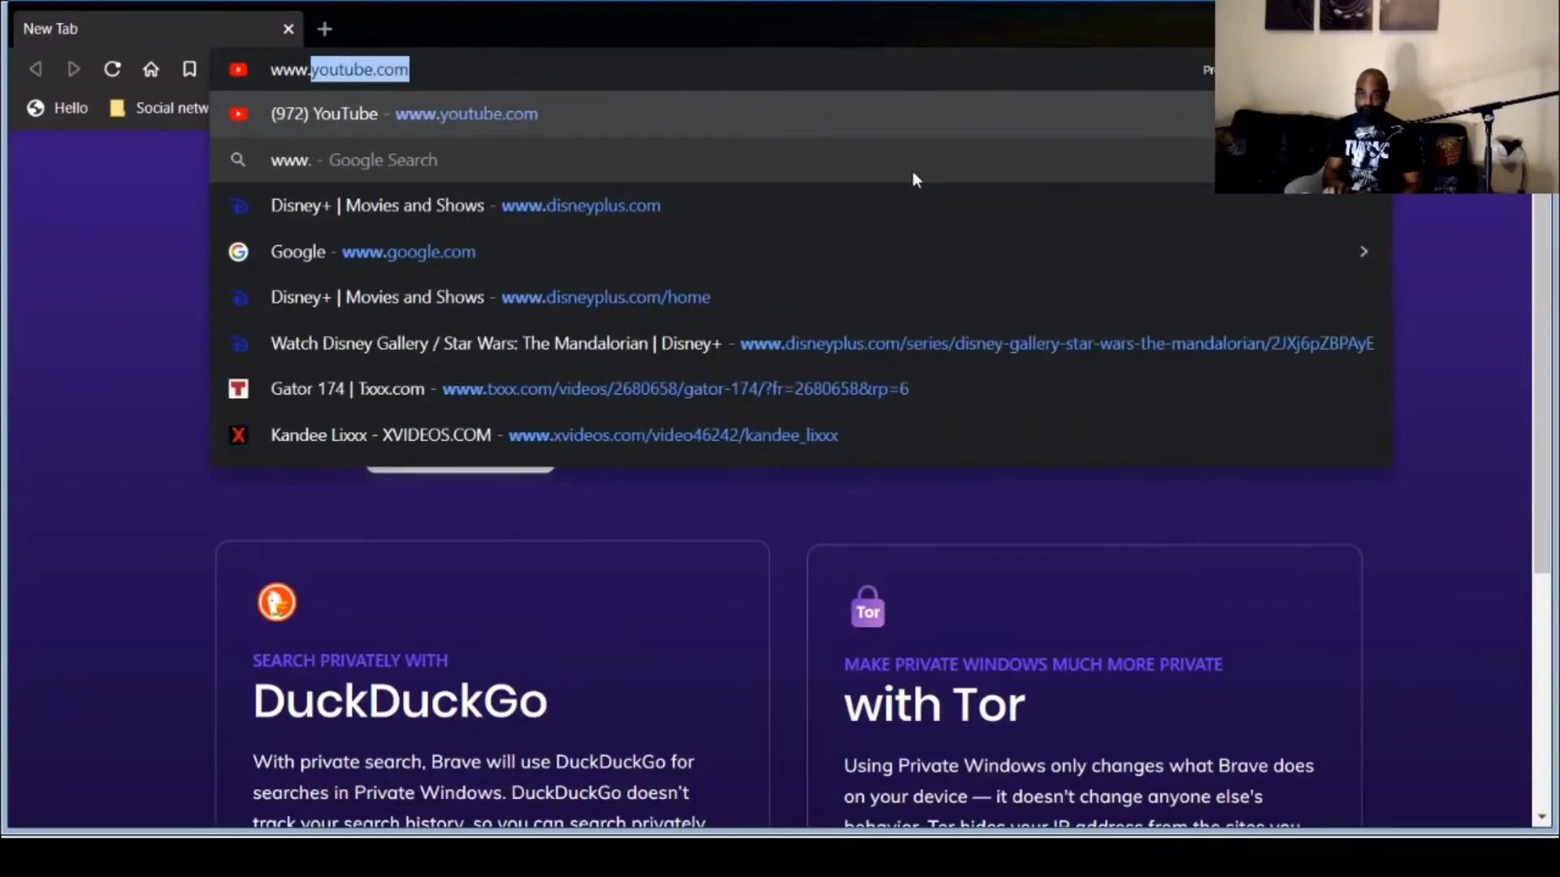
type("diy")
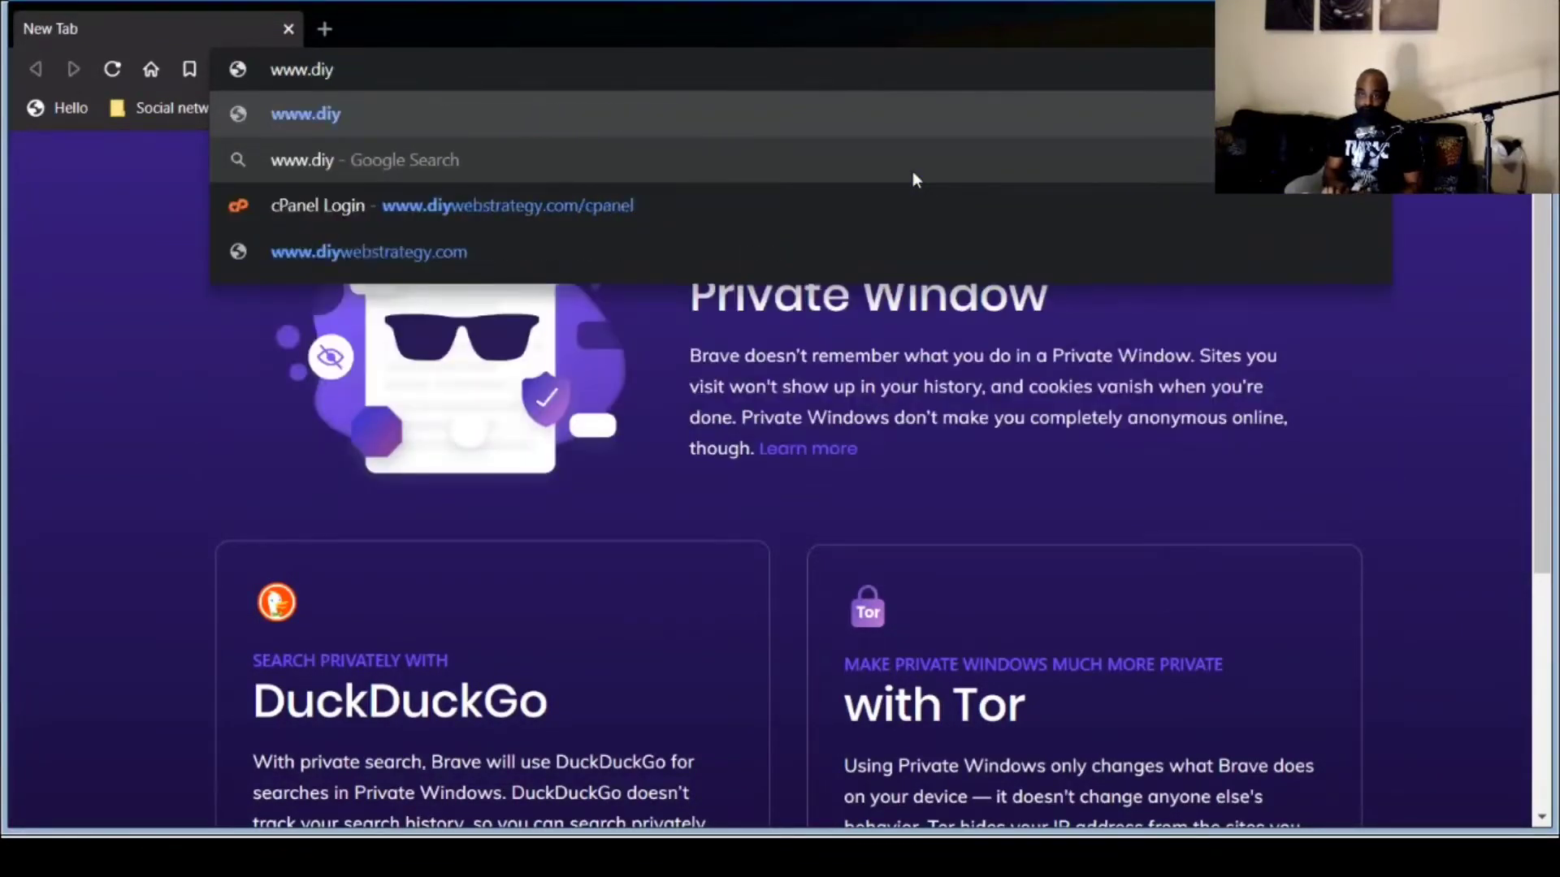
type("webstra")
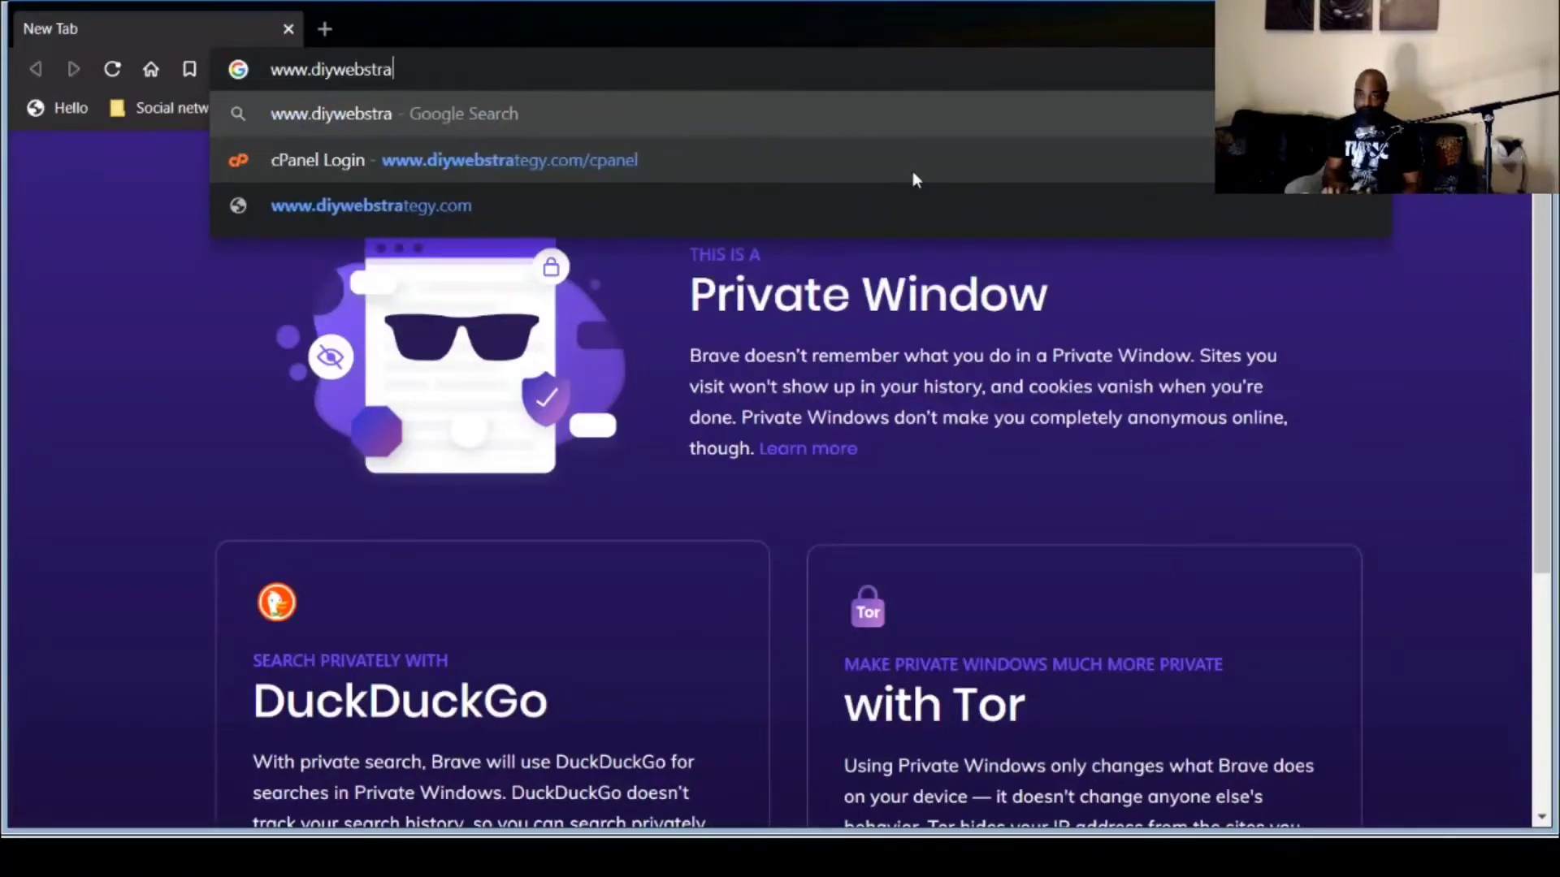
type("tegy.com")
key("Return")
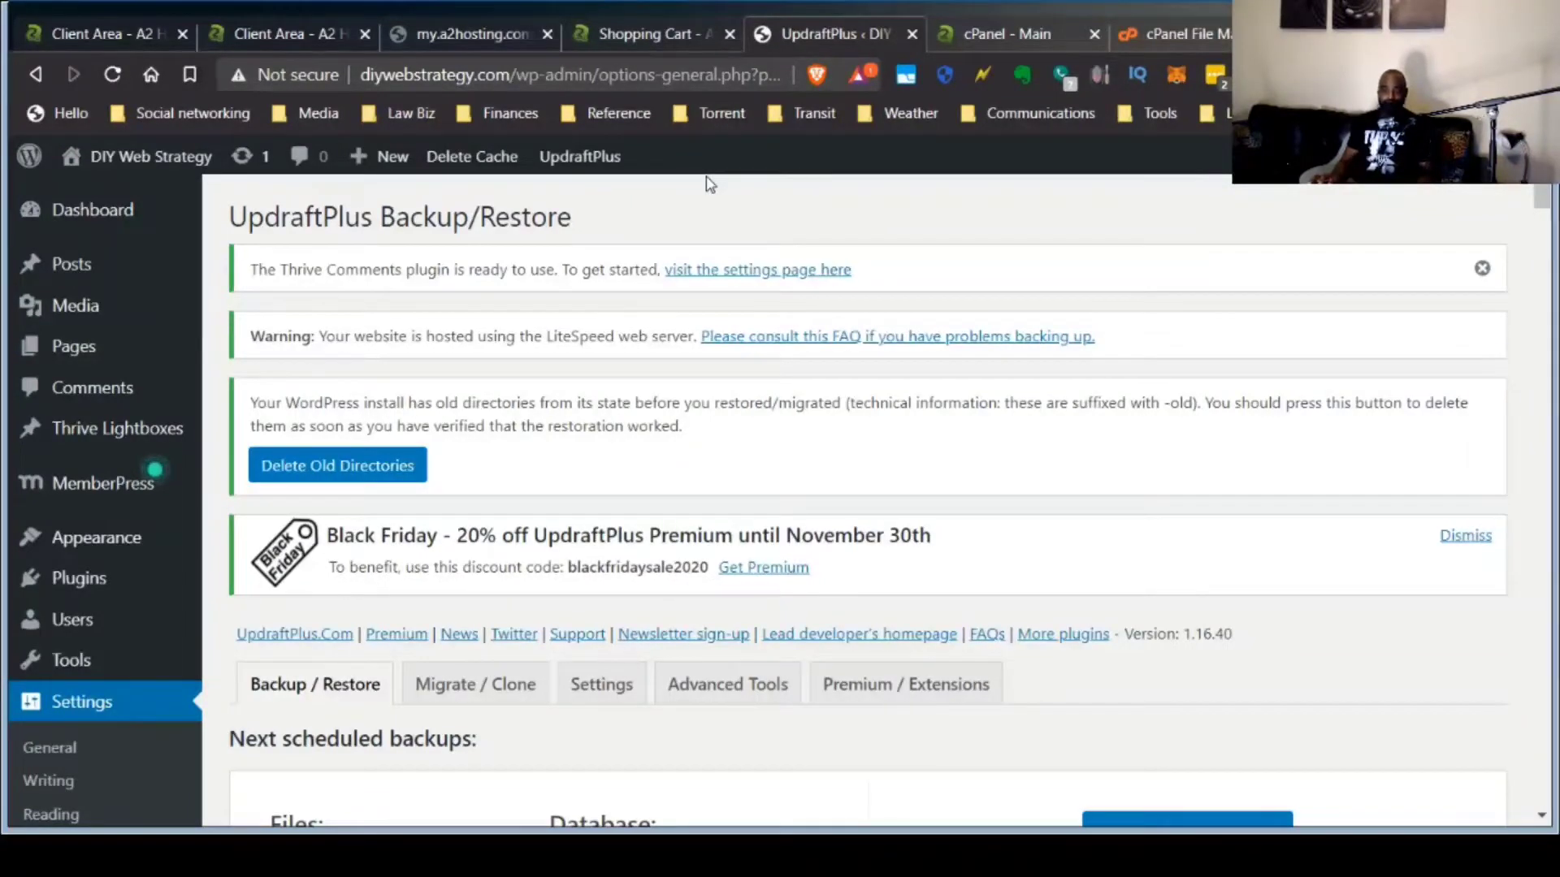
Run an UpdraftPlus Backup Now including Plugins, Themes, Uploads and Any other directories.
scroll(991, 364, "down", 6)
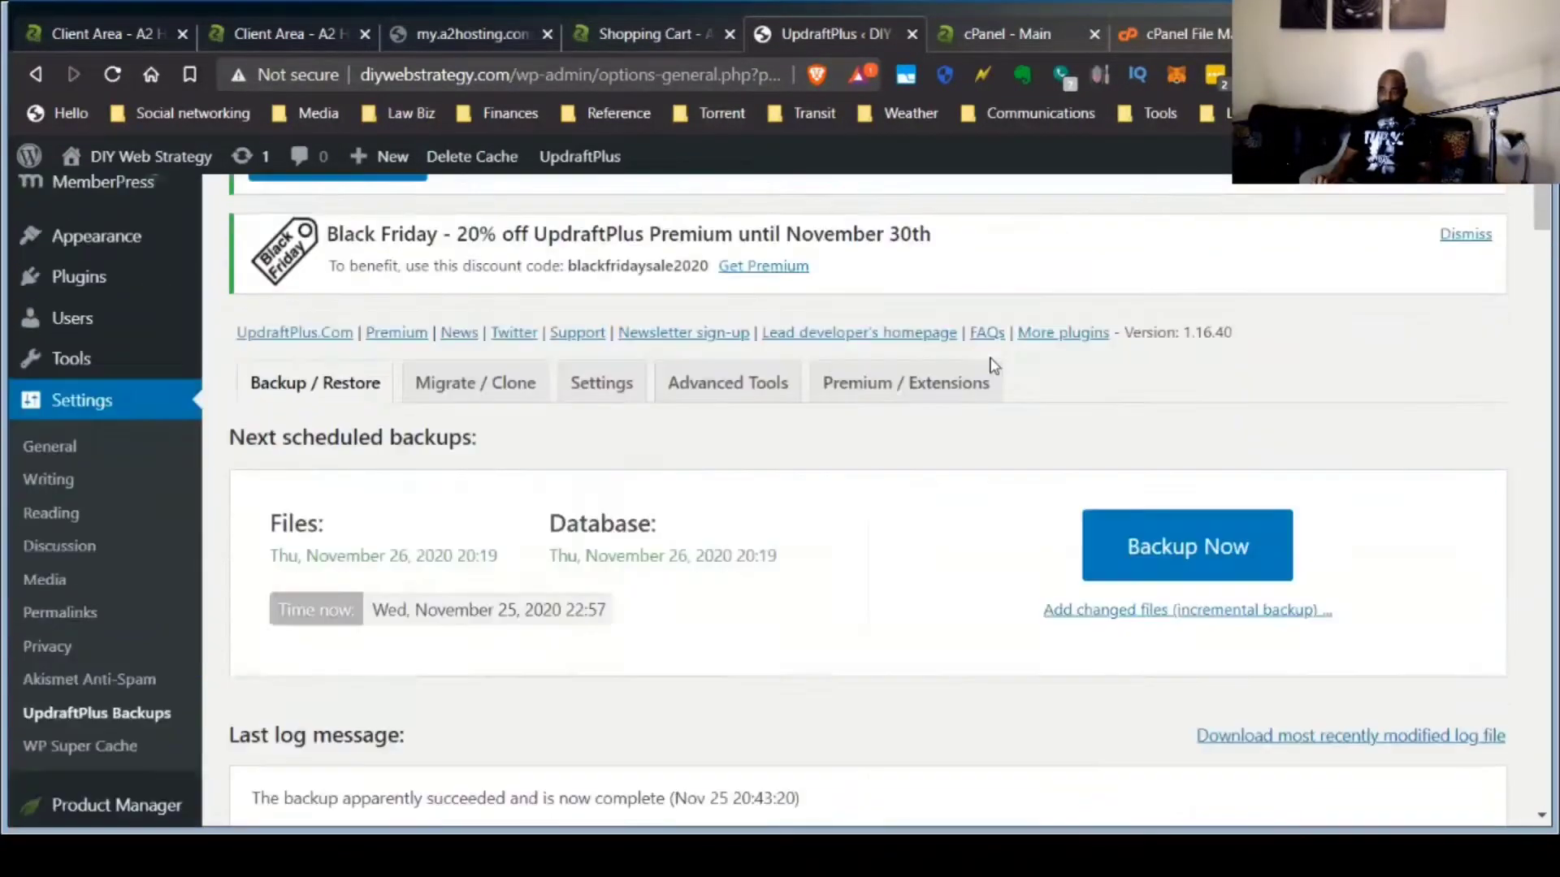
left_click(1224, 236)
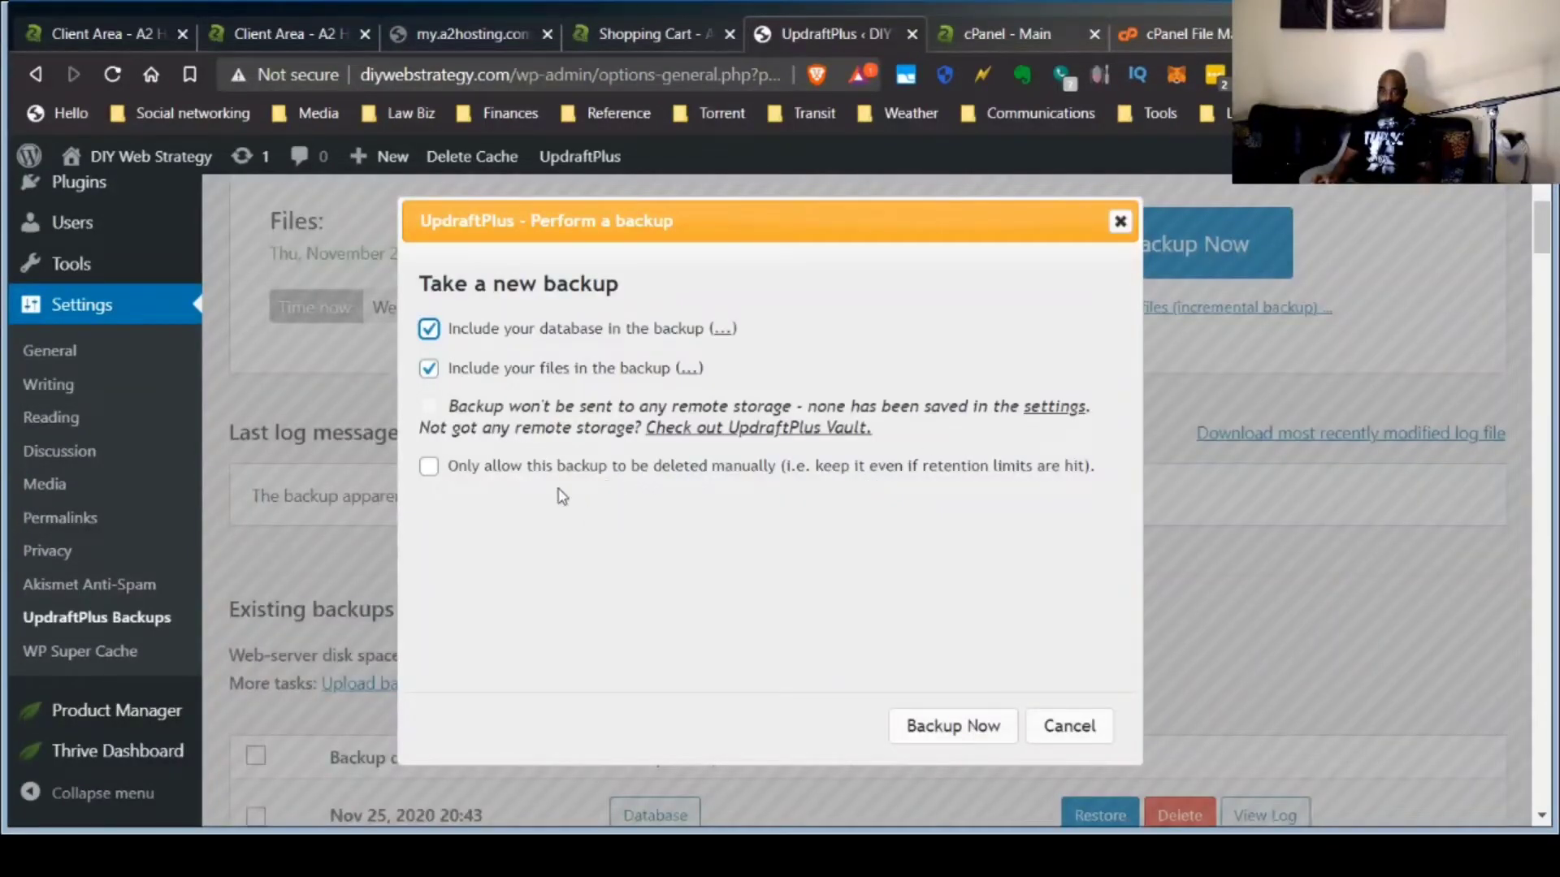
left_click(964, 727)
left_click(992, 235)
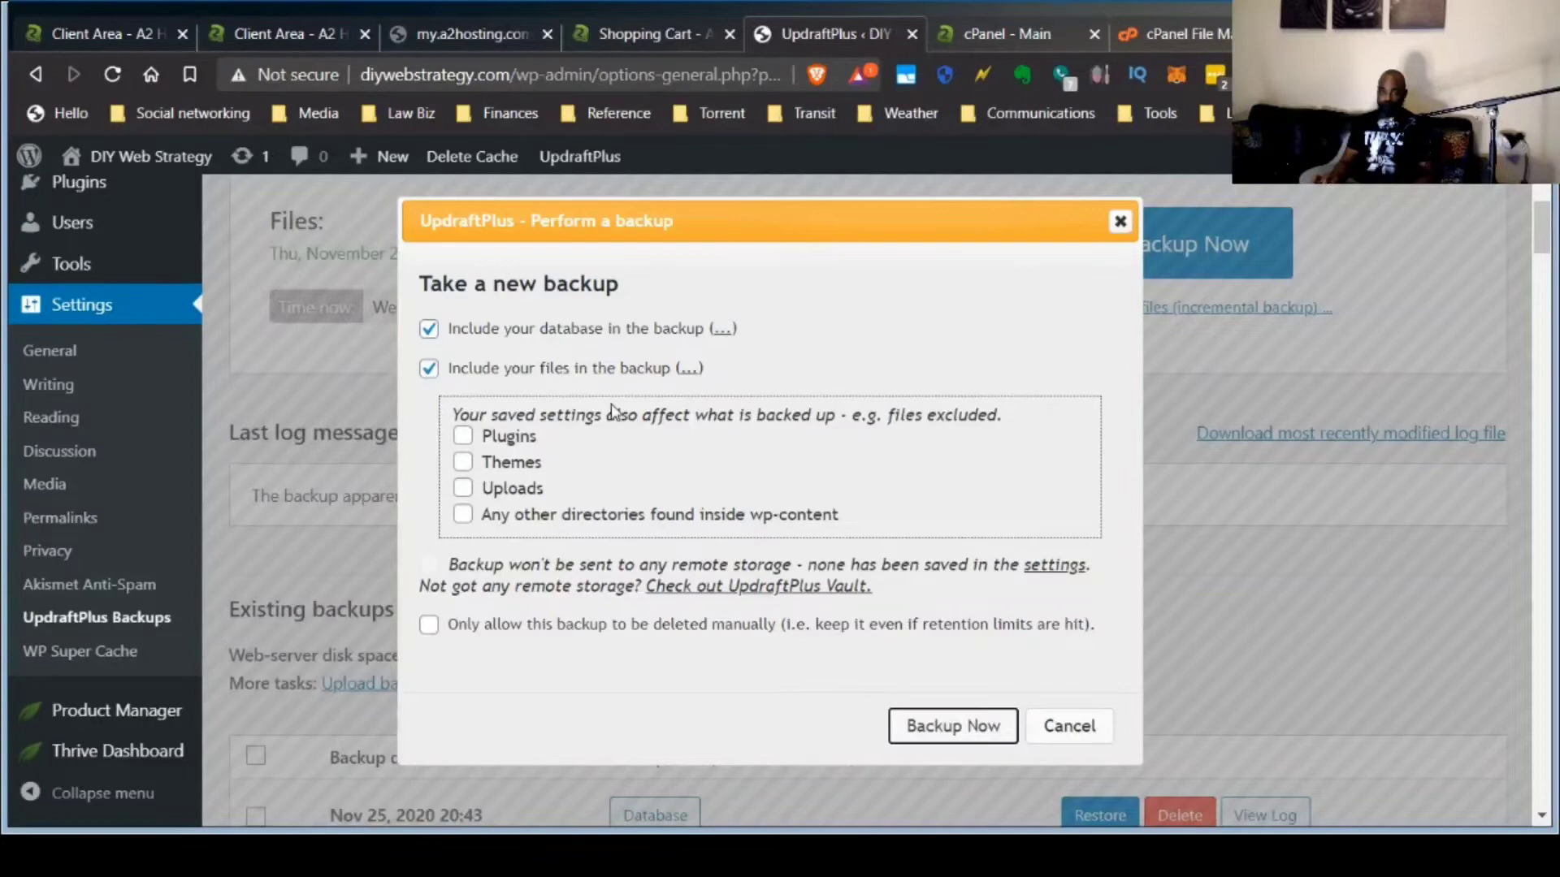
left_click(465, 437)
left_click(465, 462)
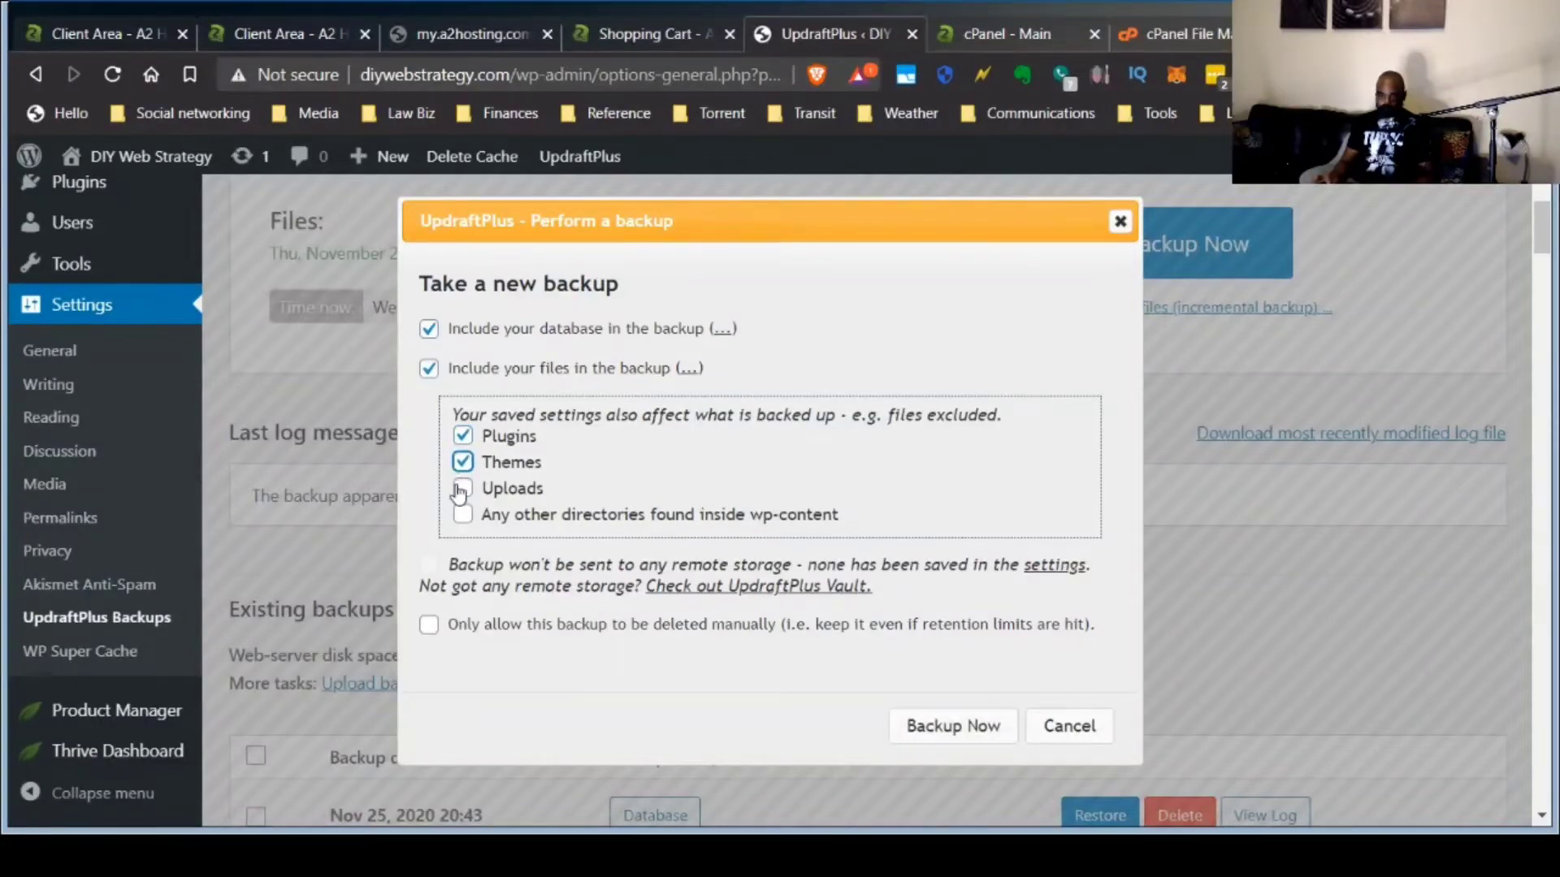
left_click(464, 489)
left_click(464, 516)
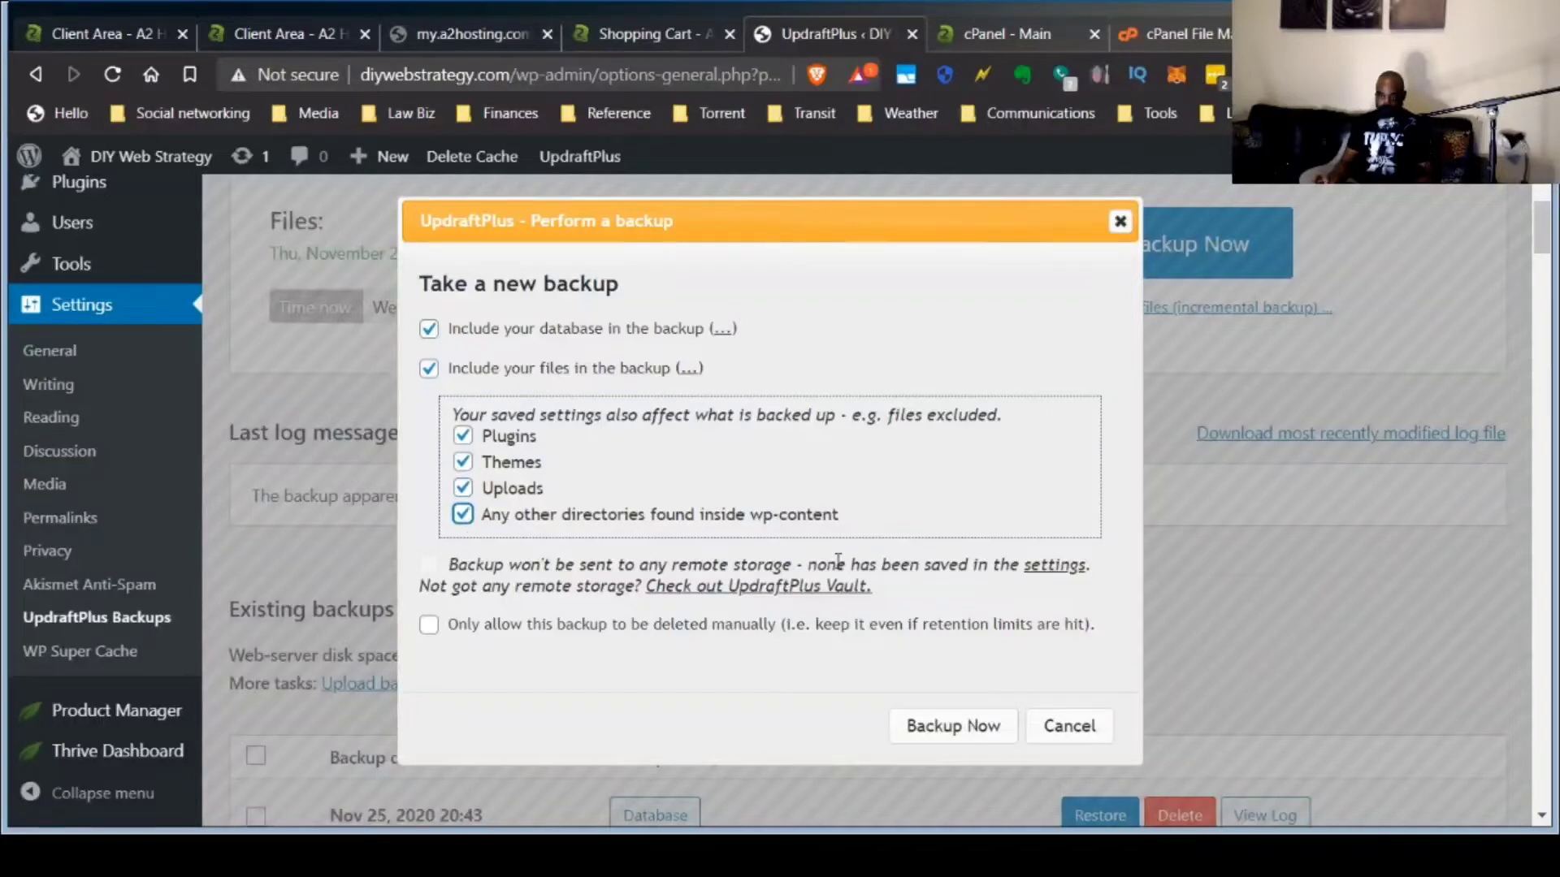
left_click(976, 727)
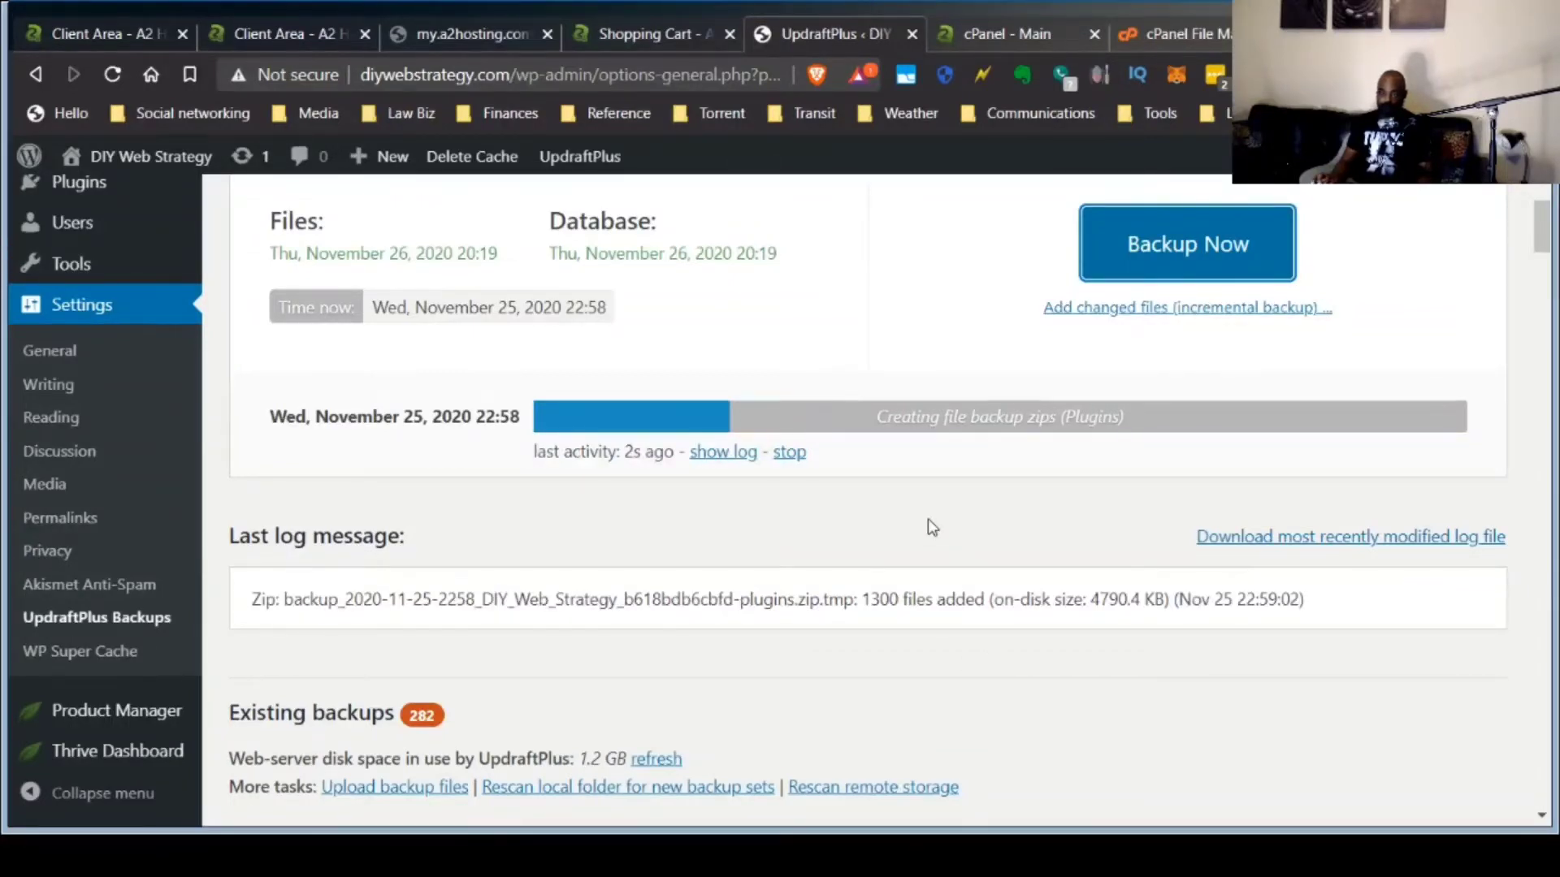
scroll(928, 518, "down", 2)
scroll(928, 518, "up", 3)
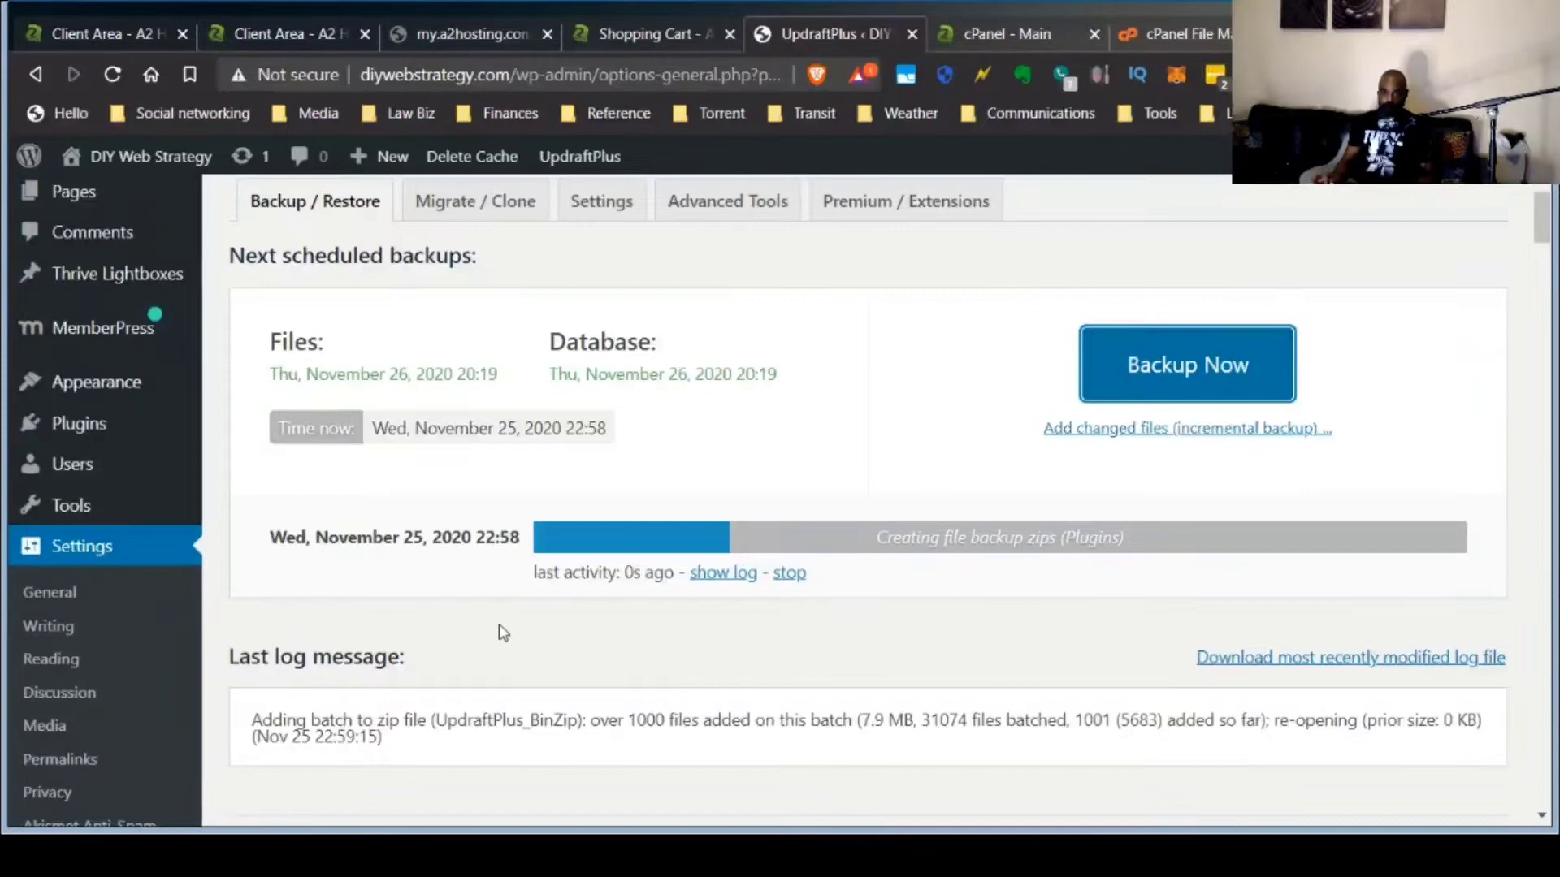
scroll(768, 478, "up", 3)
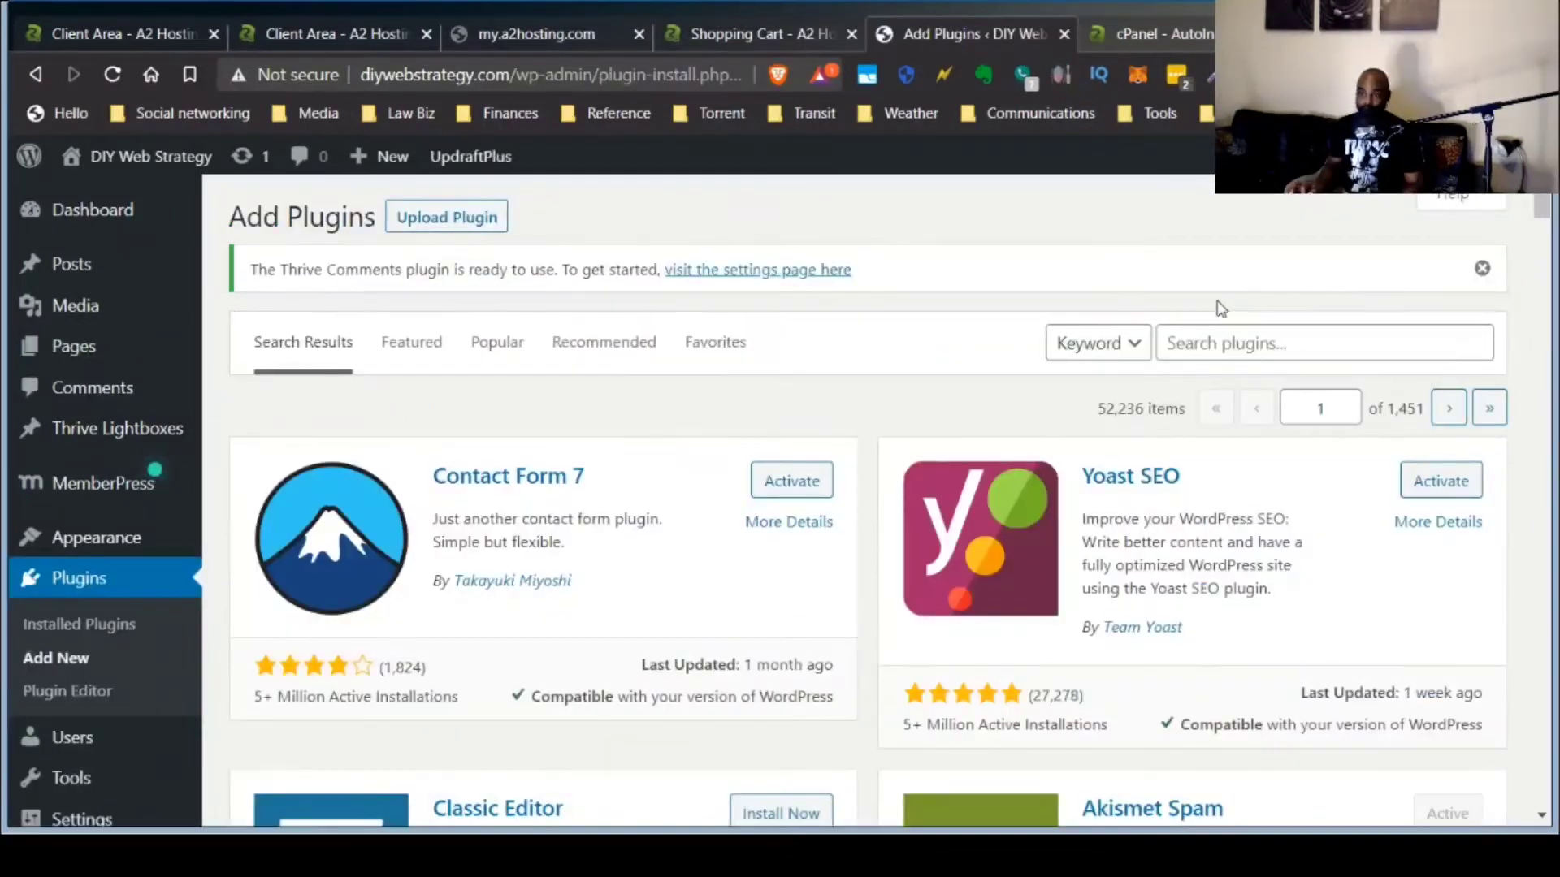
Search plugins for 'better search replace', then install and activate Better Search Replace.
left_click(1256, 347)
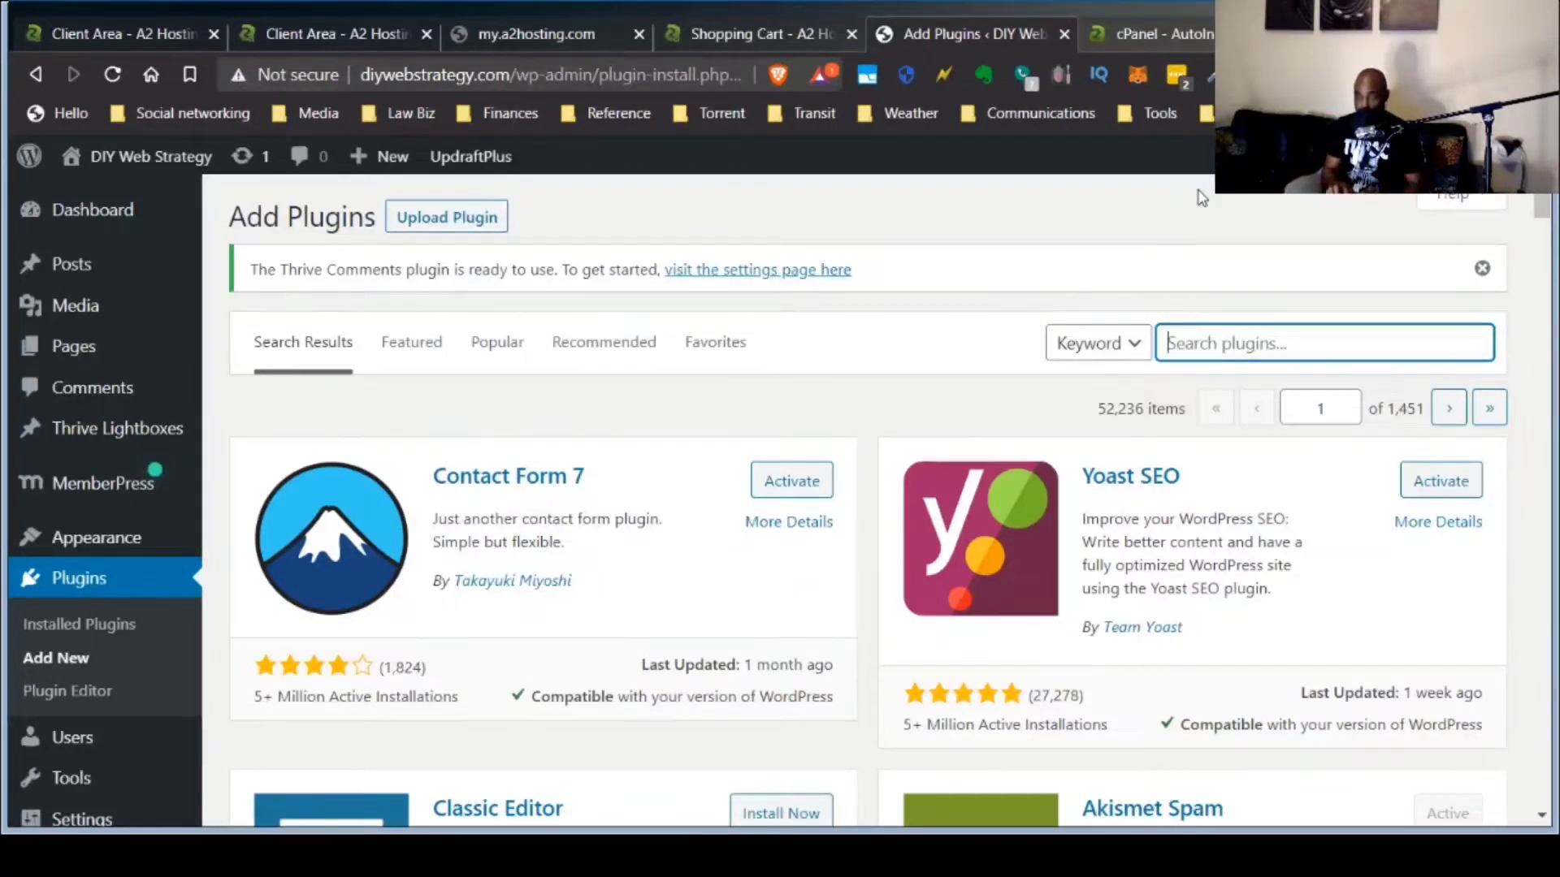
type("better se")
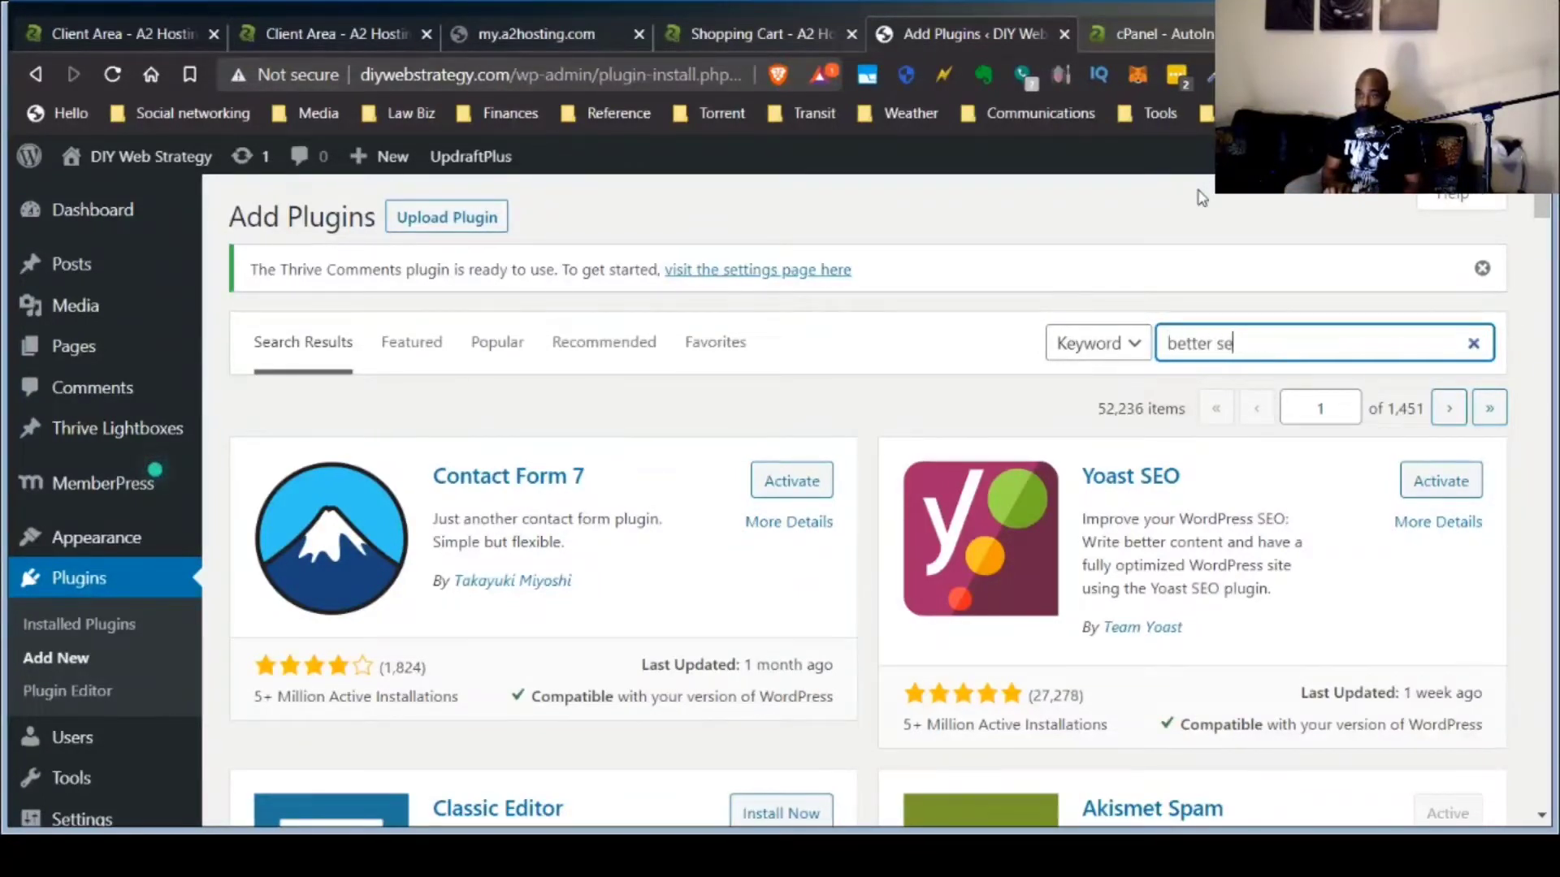
type("arch and r")
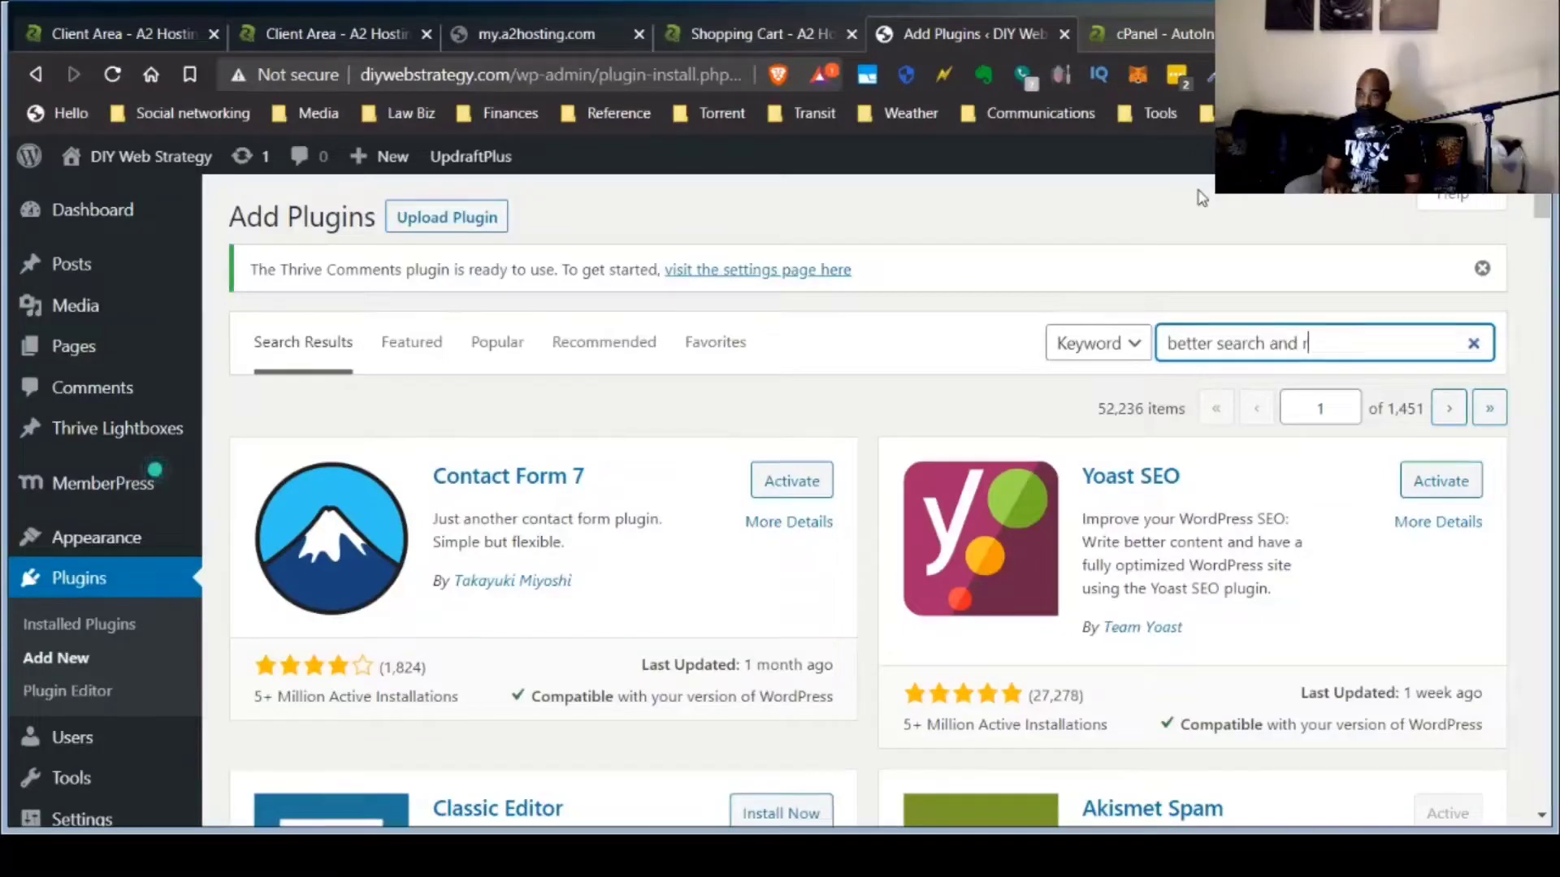
type("eplace")
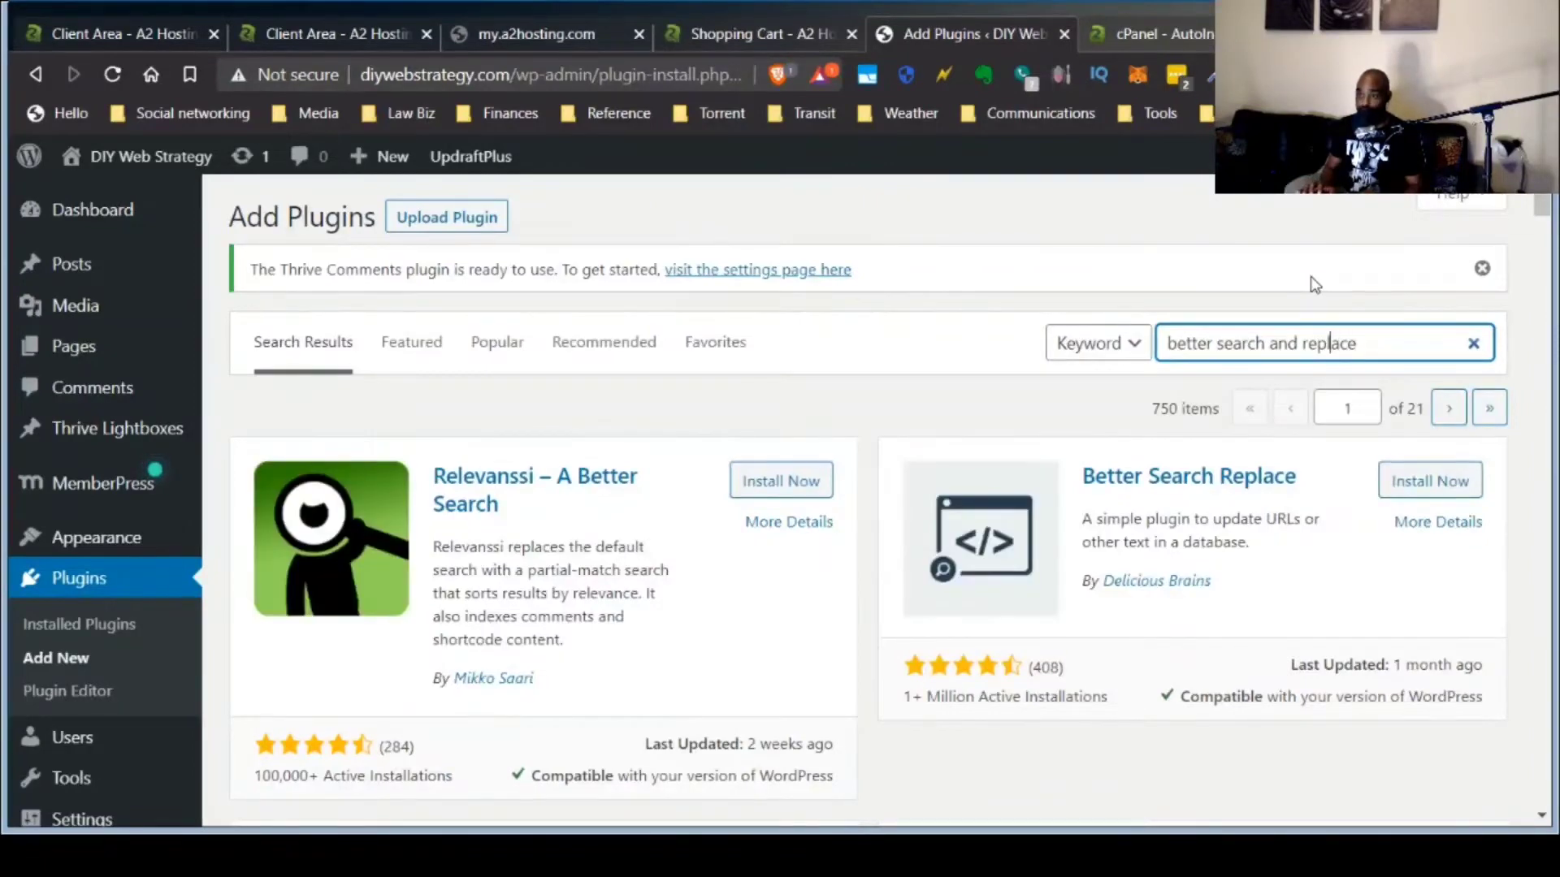
key("BackSpace")
key("BackSpace")
key("BackSpace")
key("BackSpace")
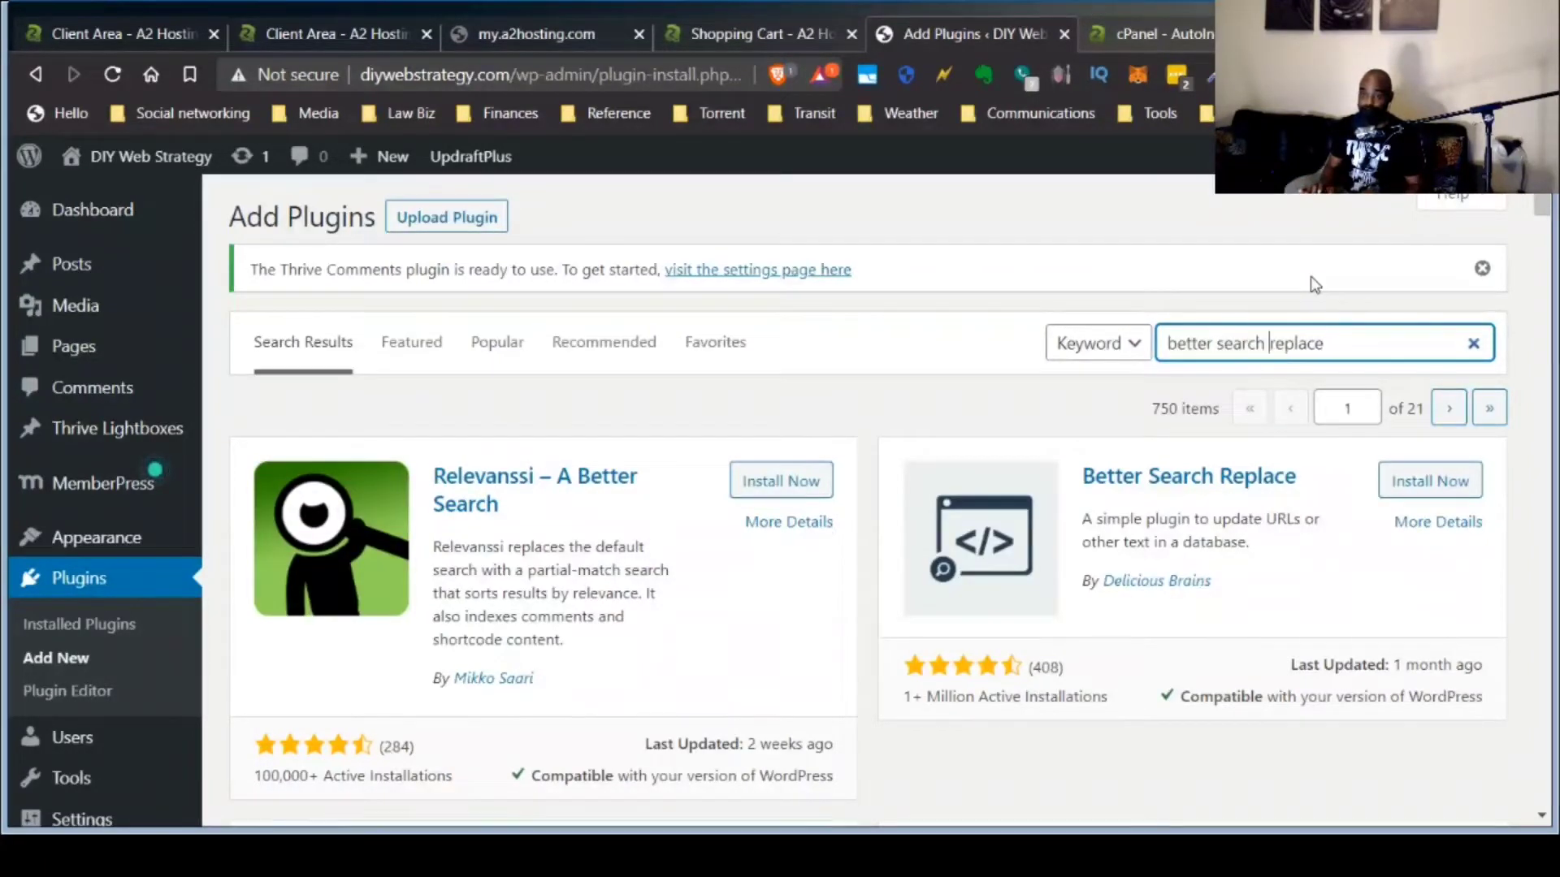
key("BackSpace")
key("BackSpace")
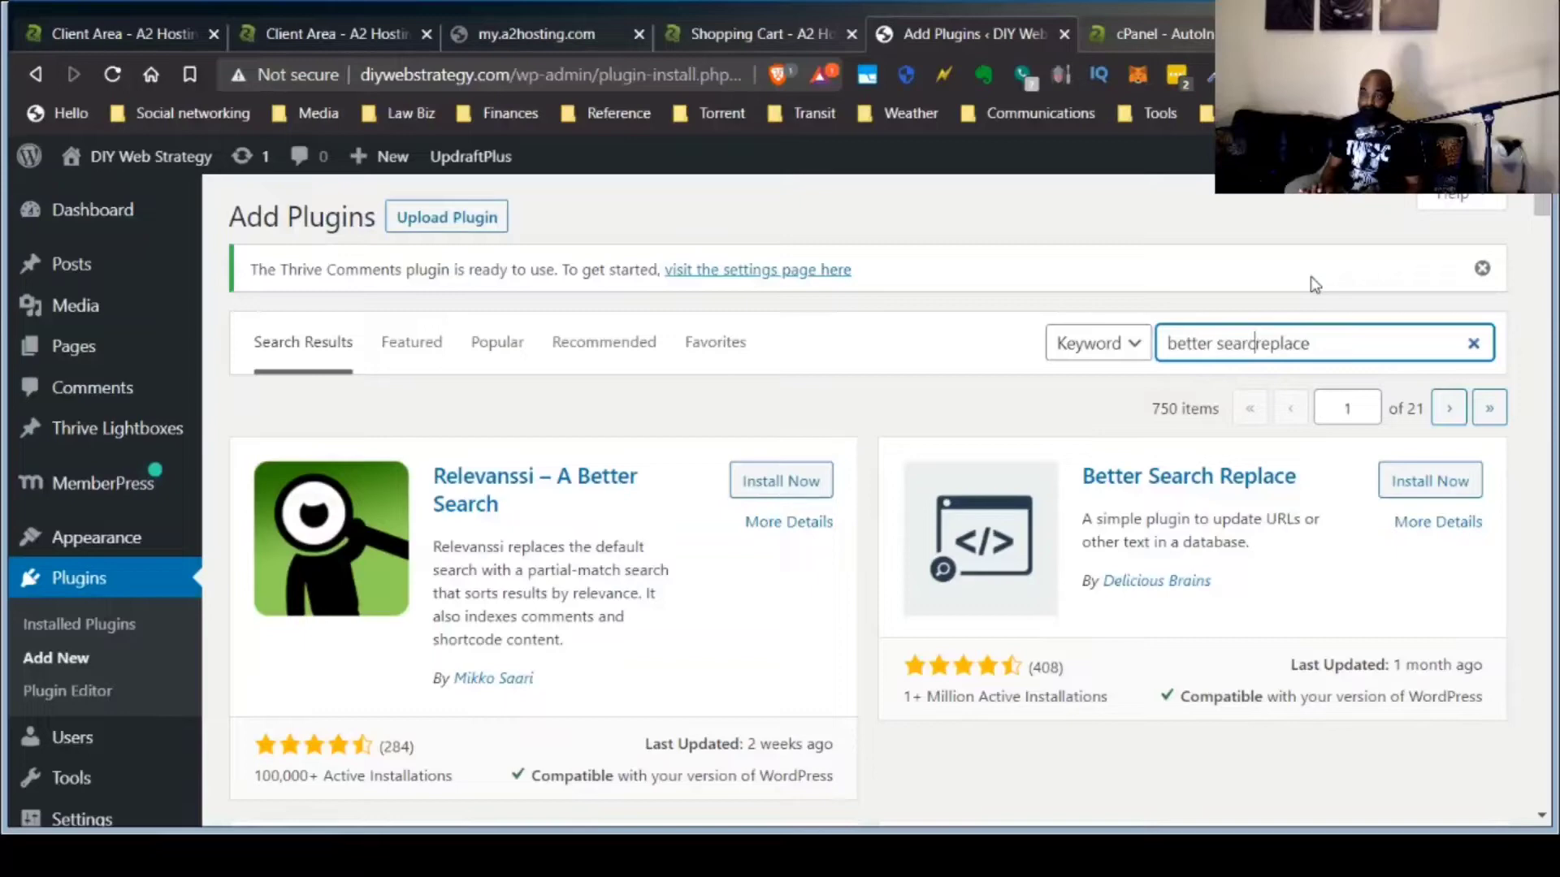
type("h")
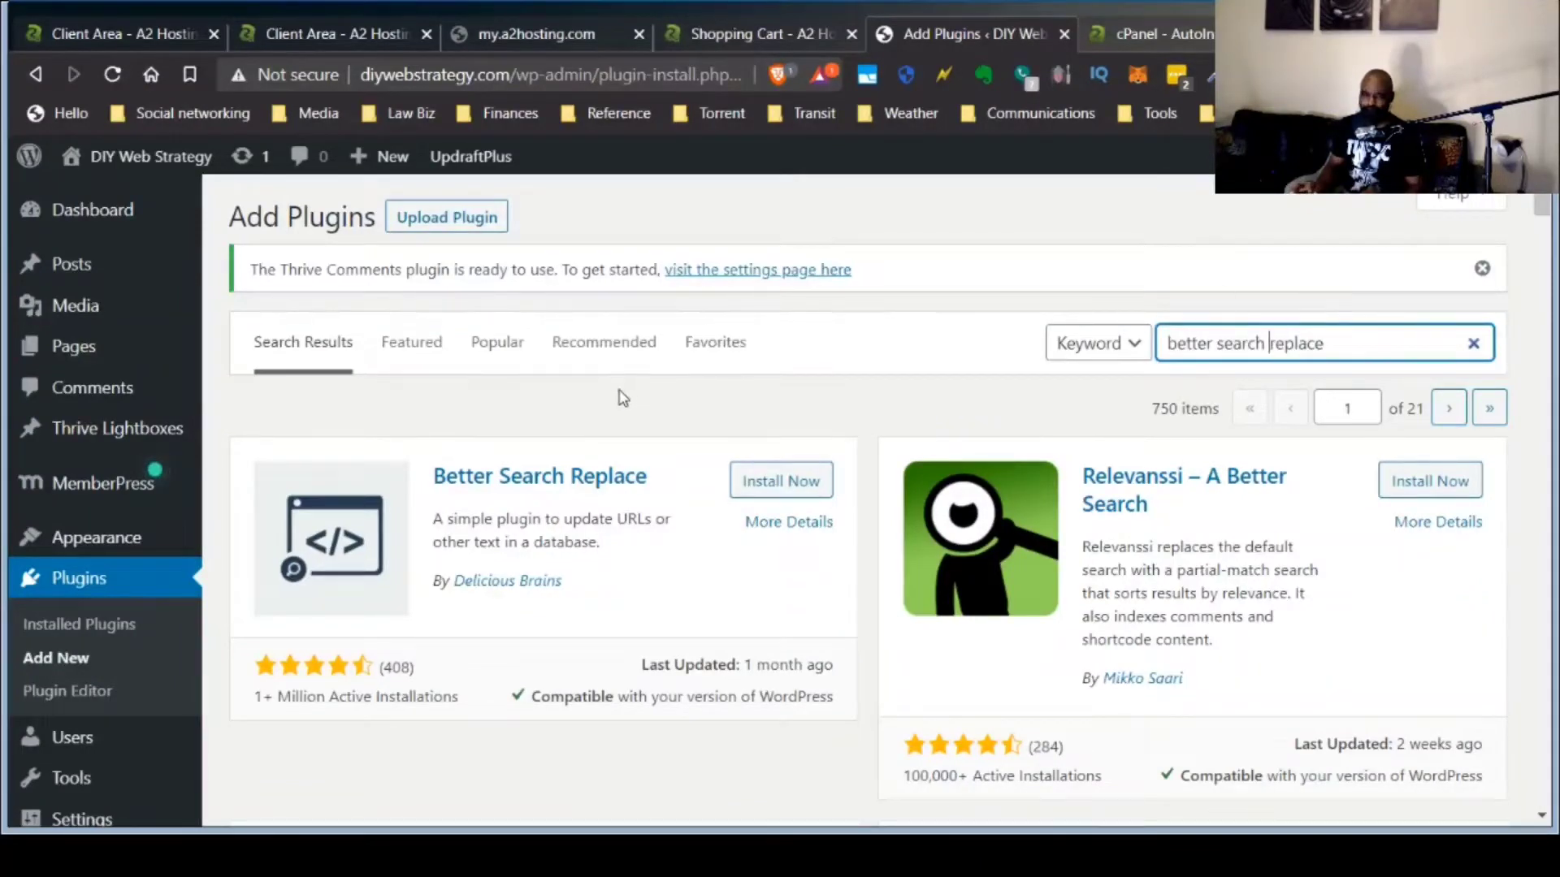
left_click(806, 483)
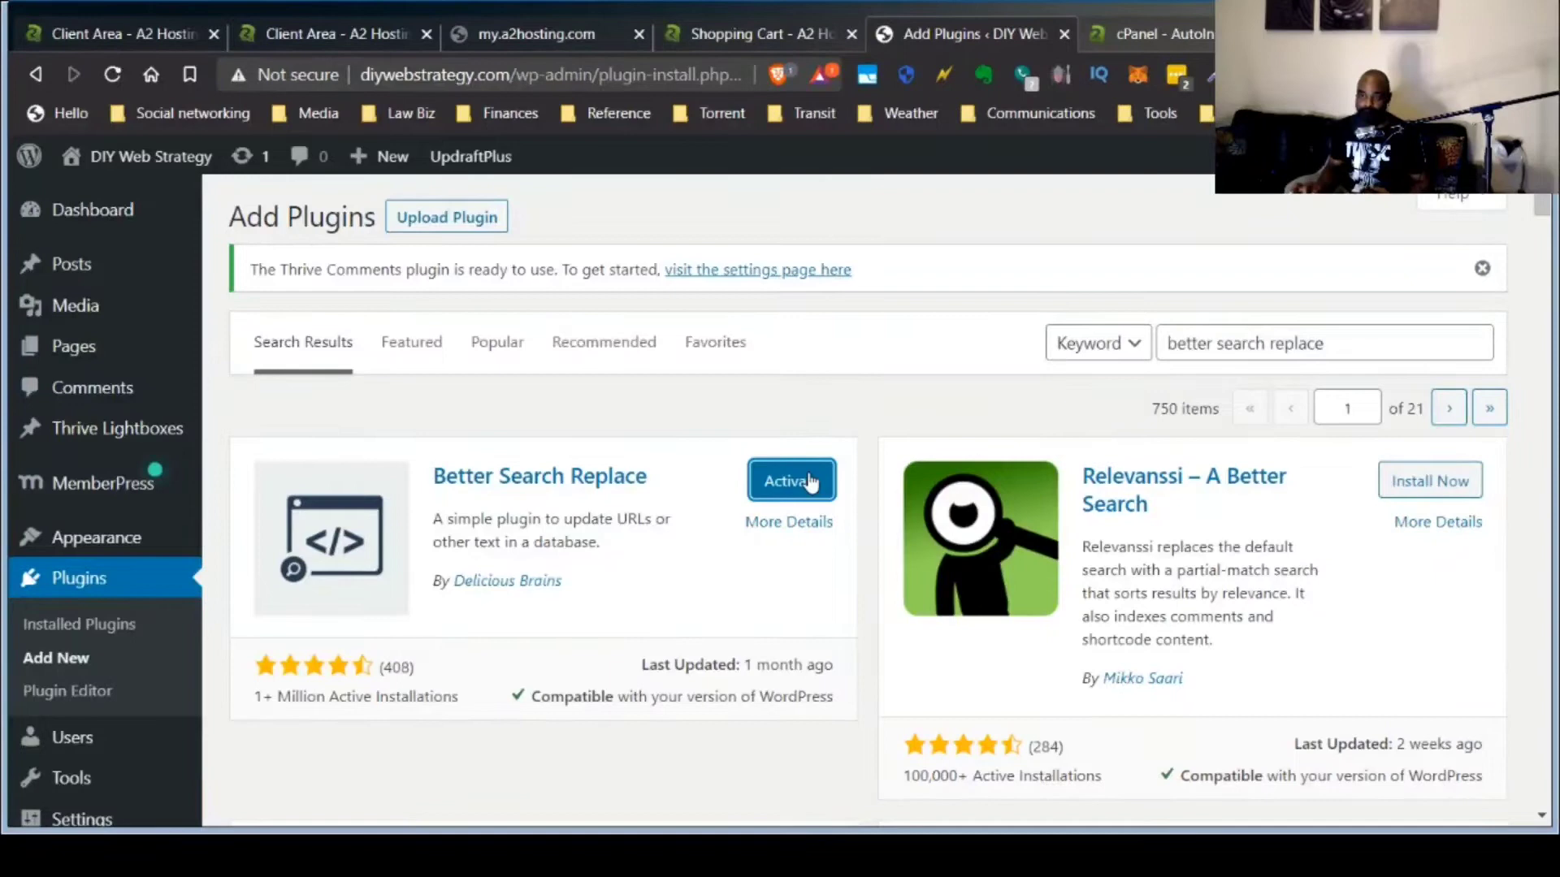
left_click(782, 484)
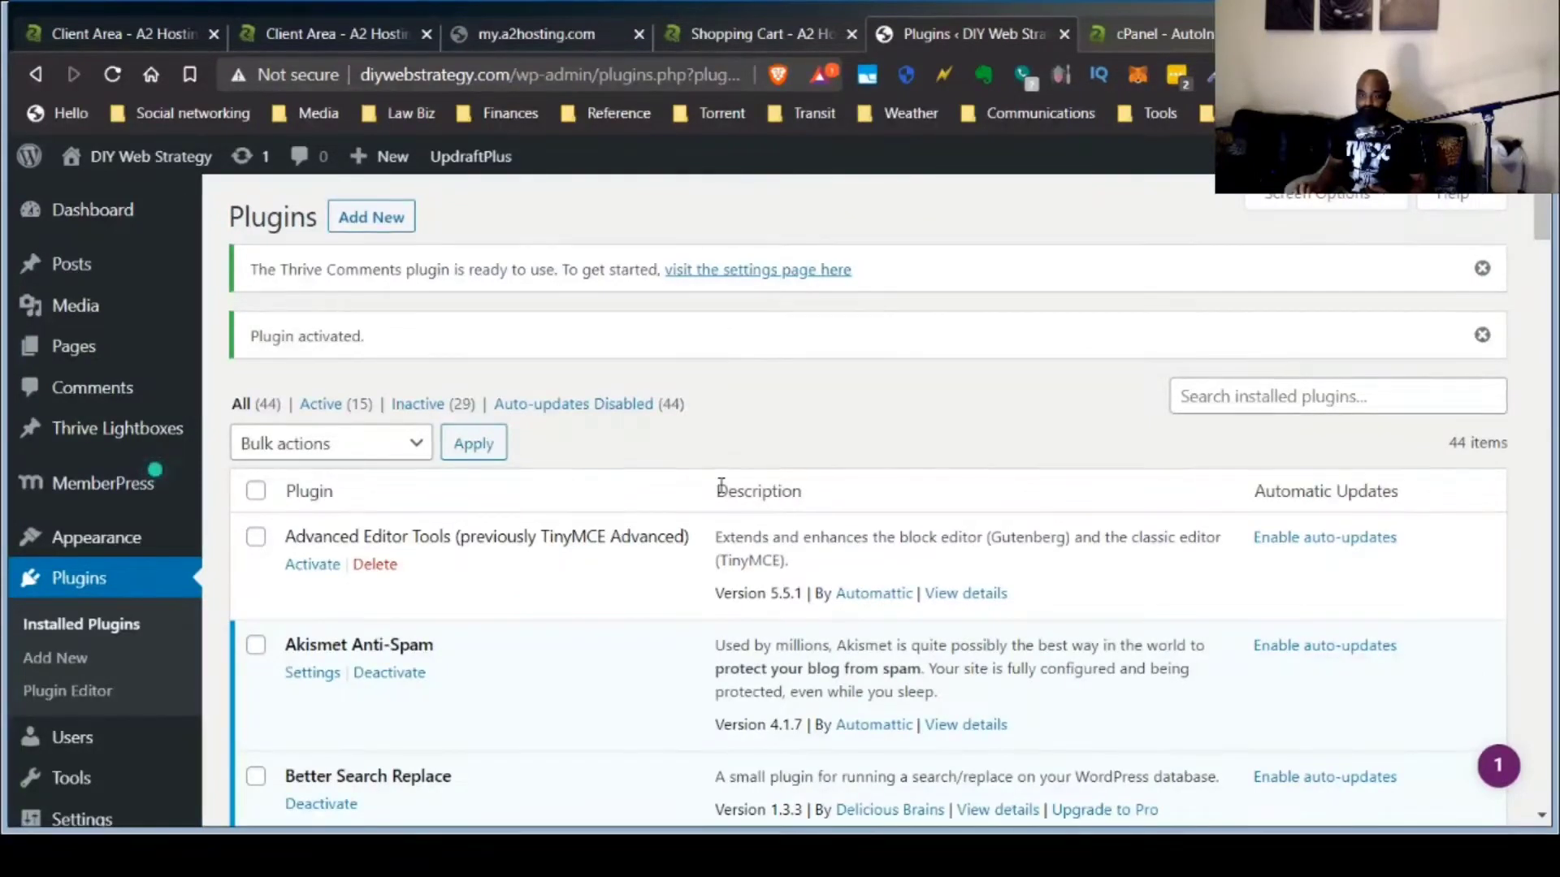
Open Tools > Better Search Replace from the WordPress admin sidebar.
scroll(721, 486, "down", 5)
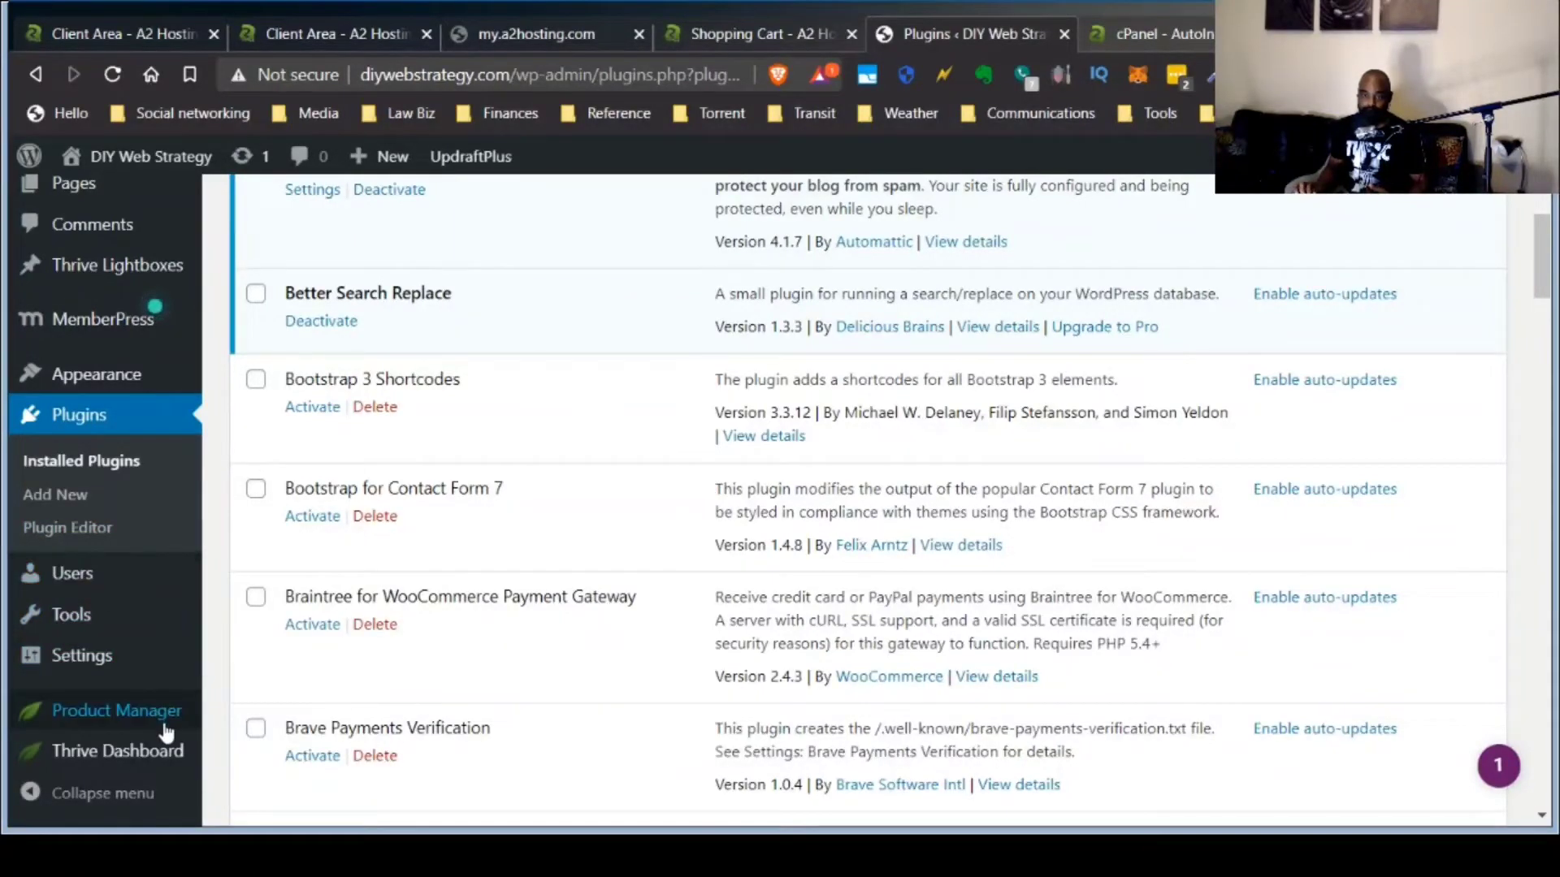
scroll(119, 418, "up", 6)
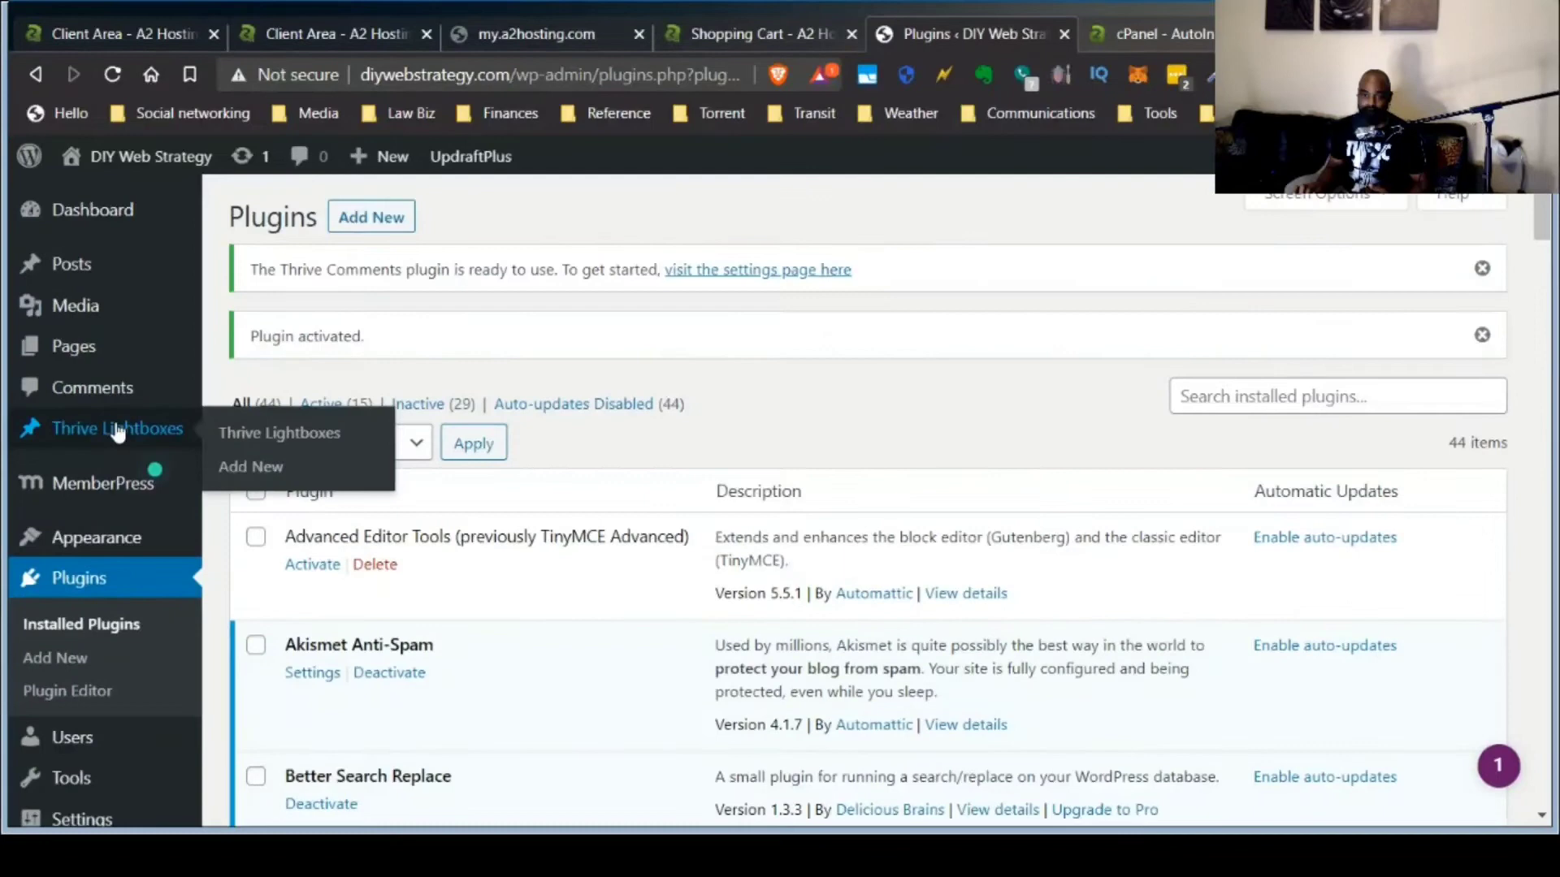
scroll(119, 431, "down", 5)
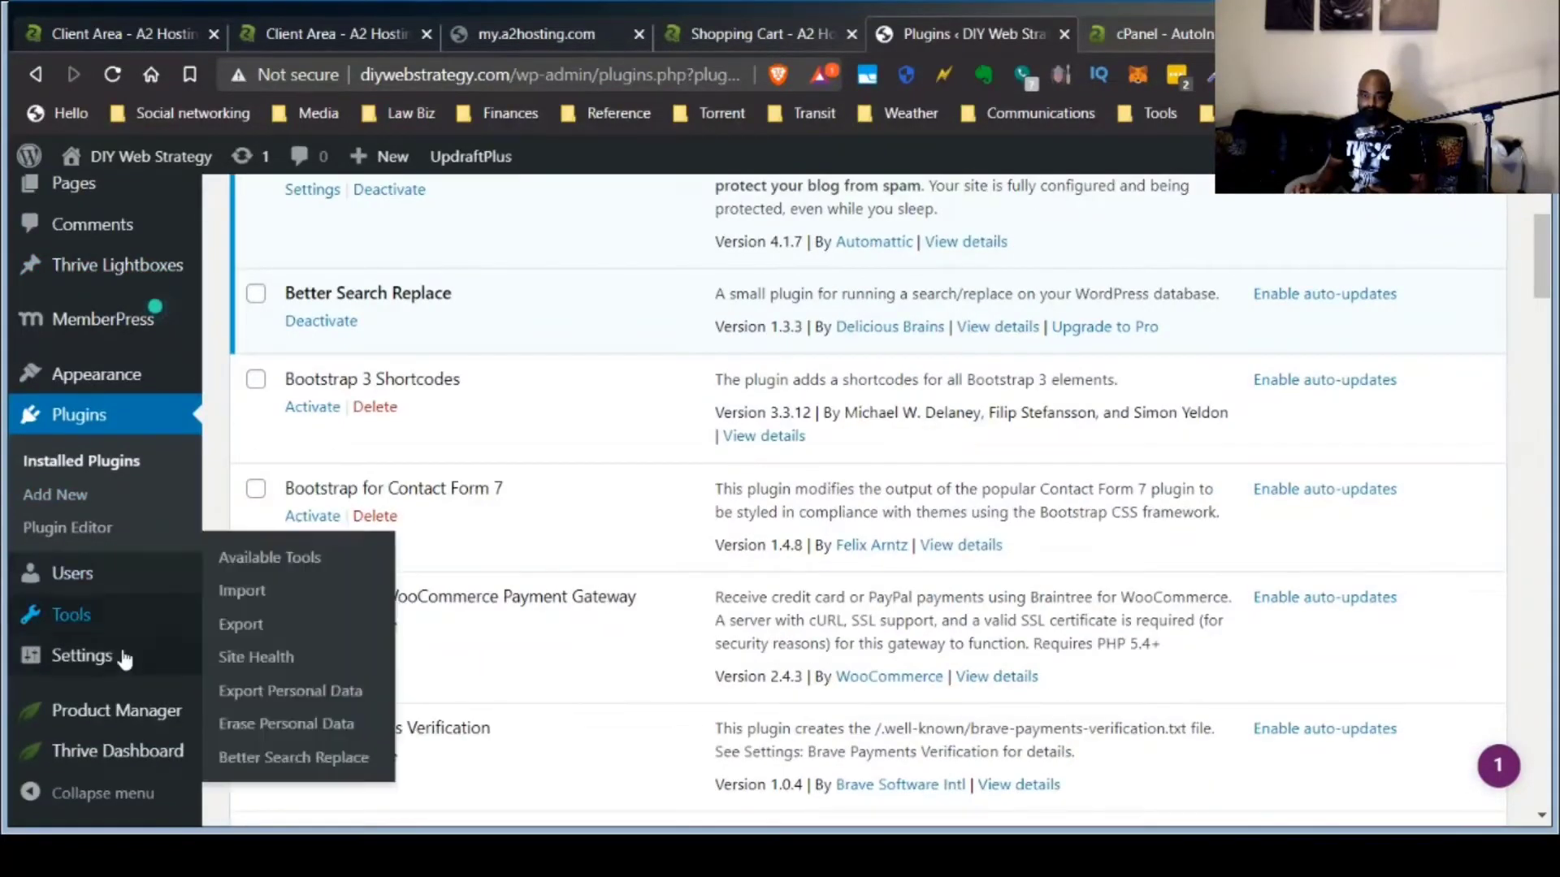
mouse_move(125, 660)
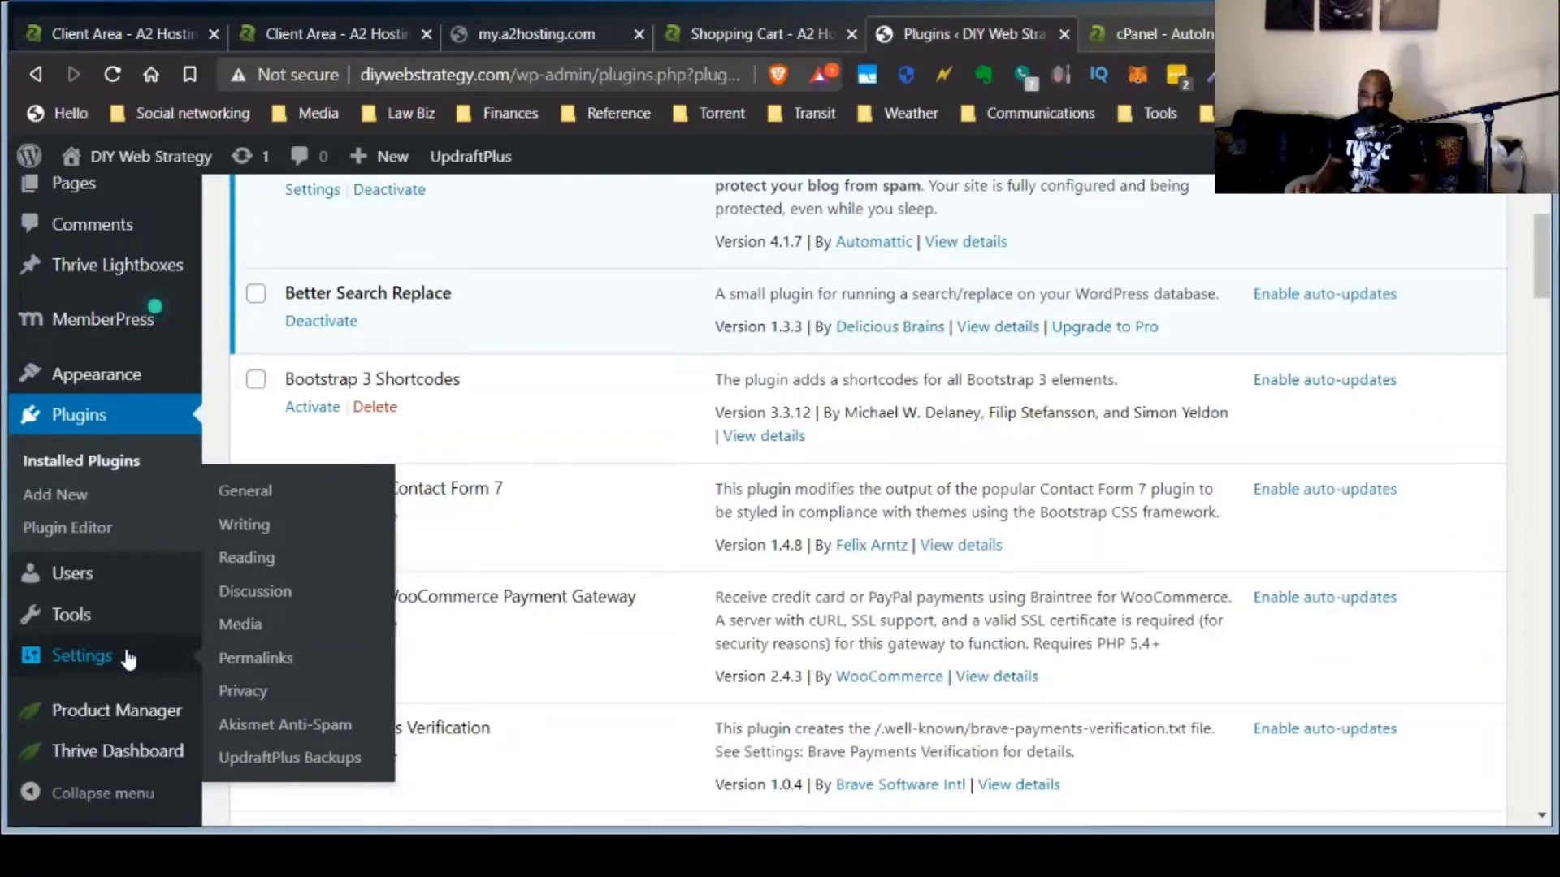
mouse_move(136, 628)
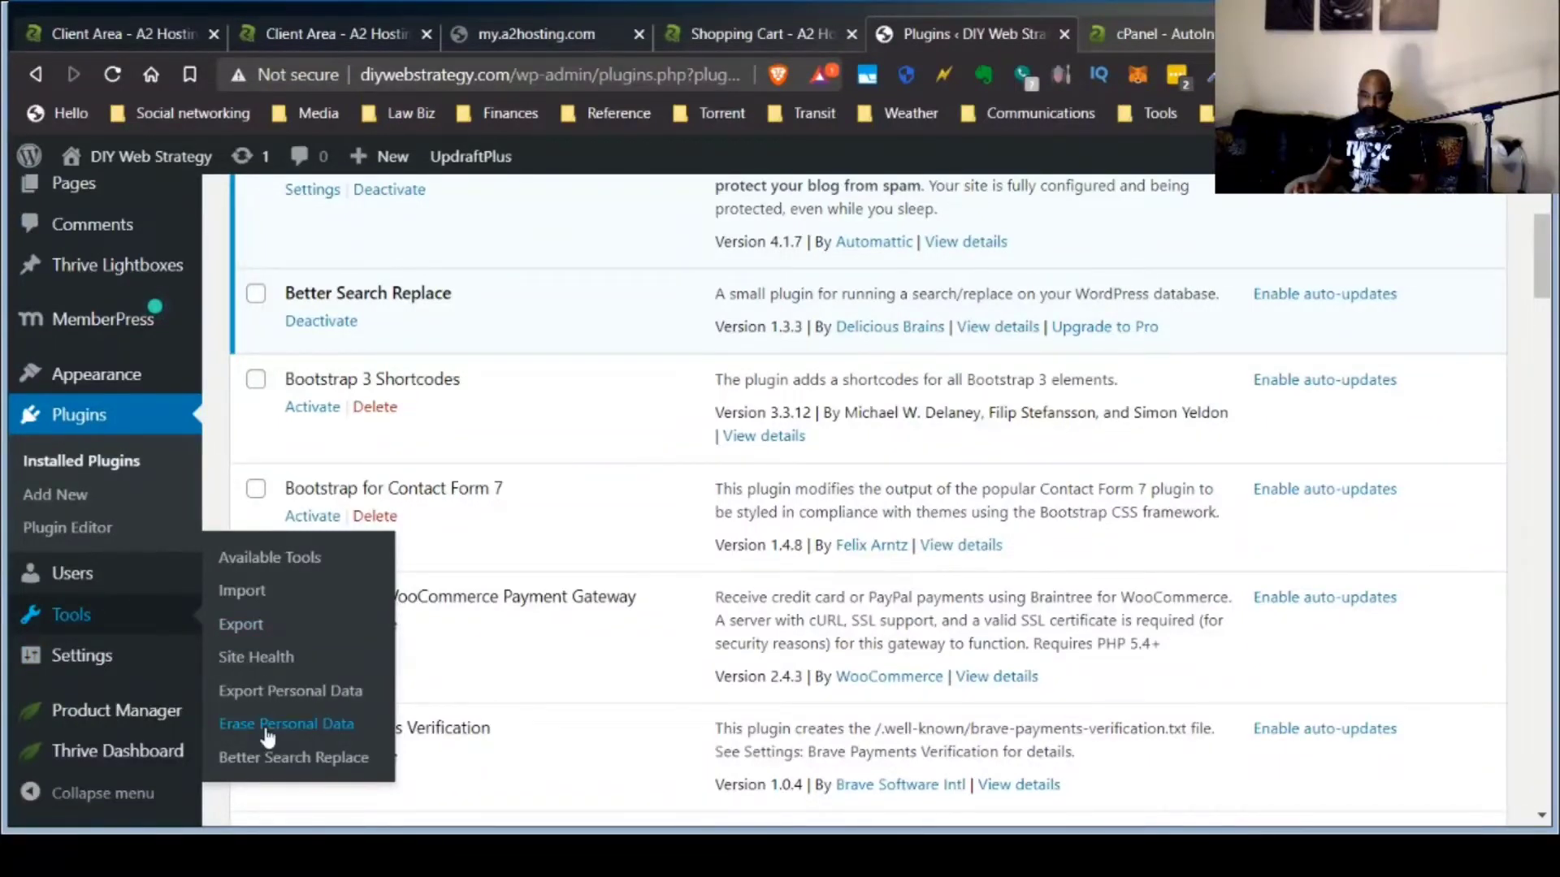
left_click(275, 759)
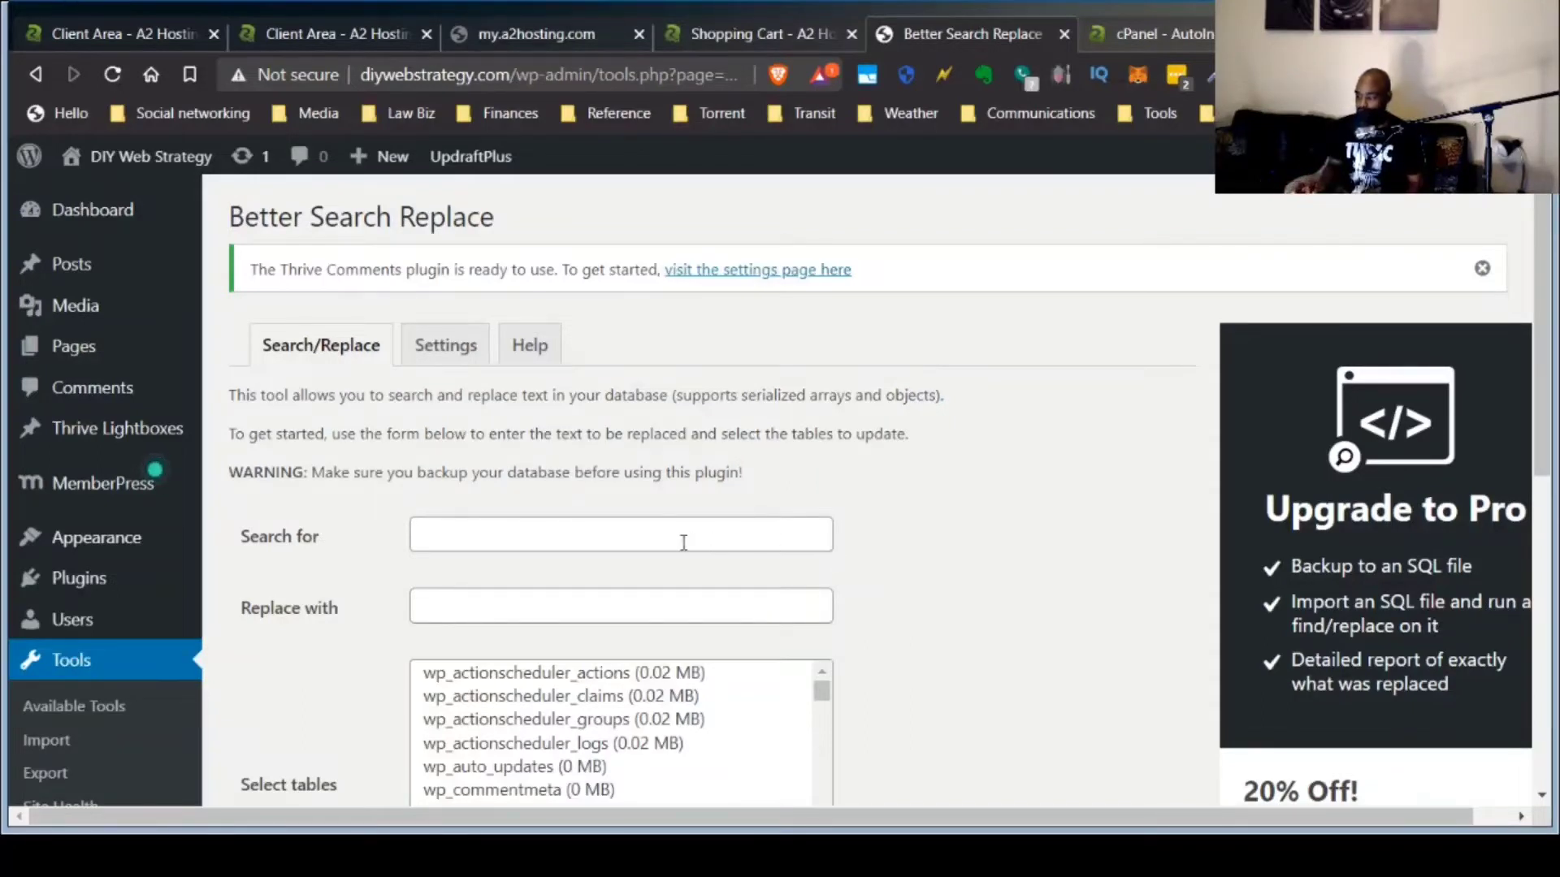
left_click(500, 529)
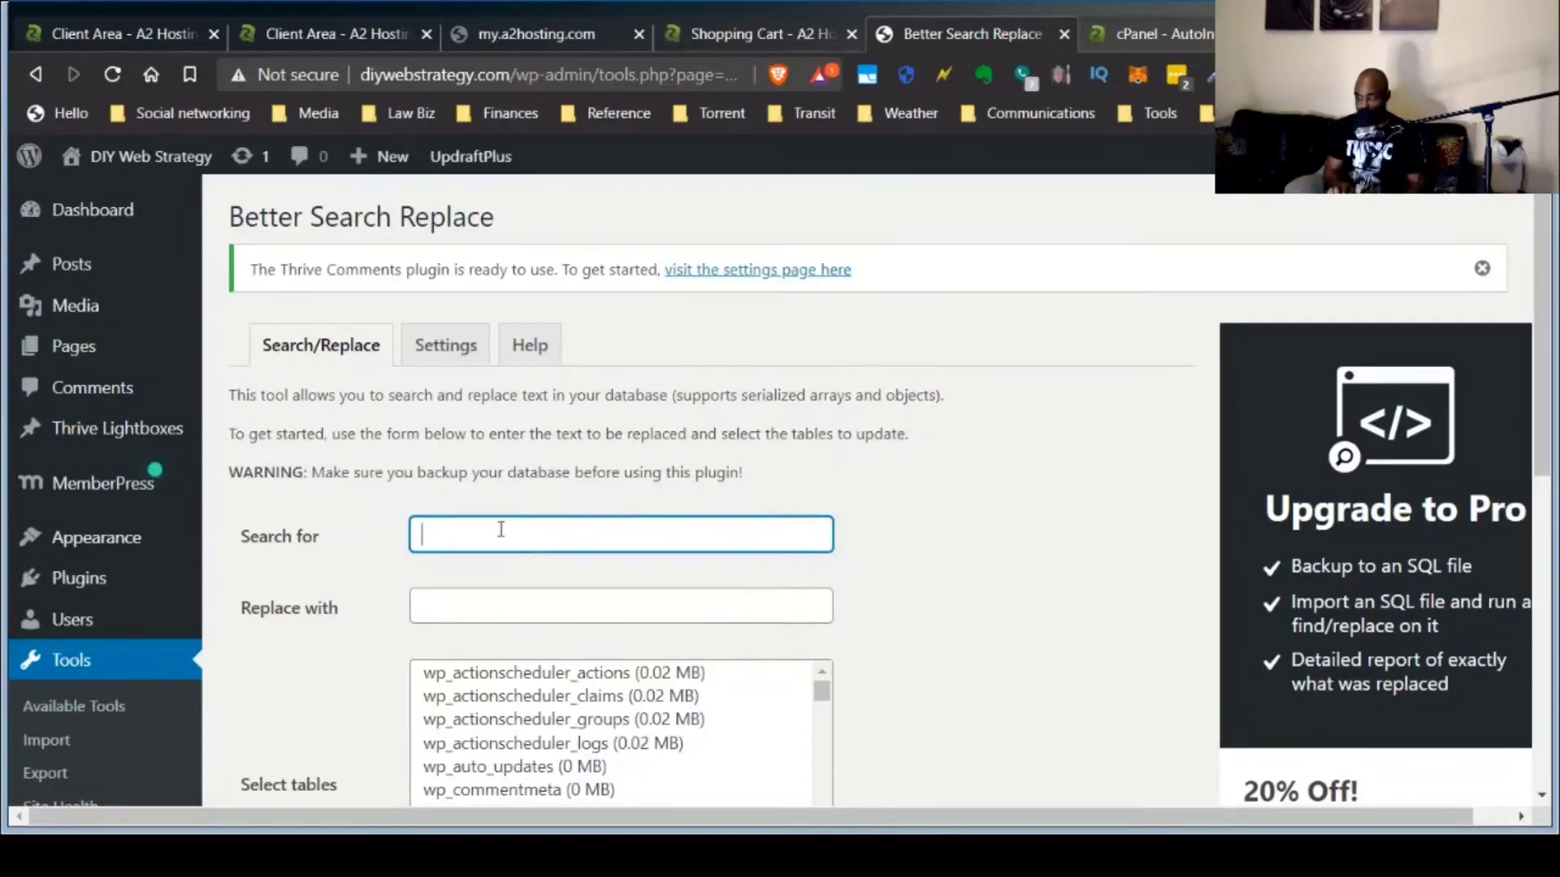
type("http")
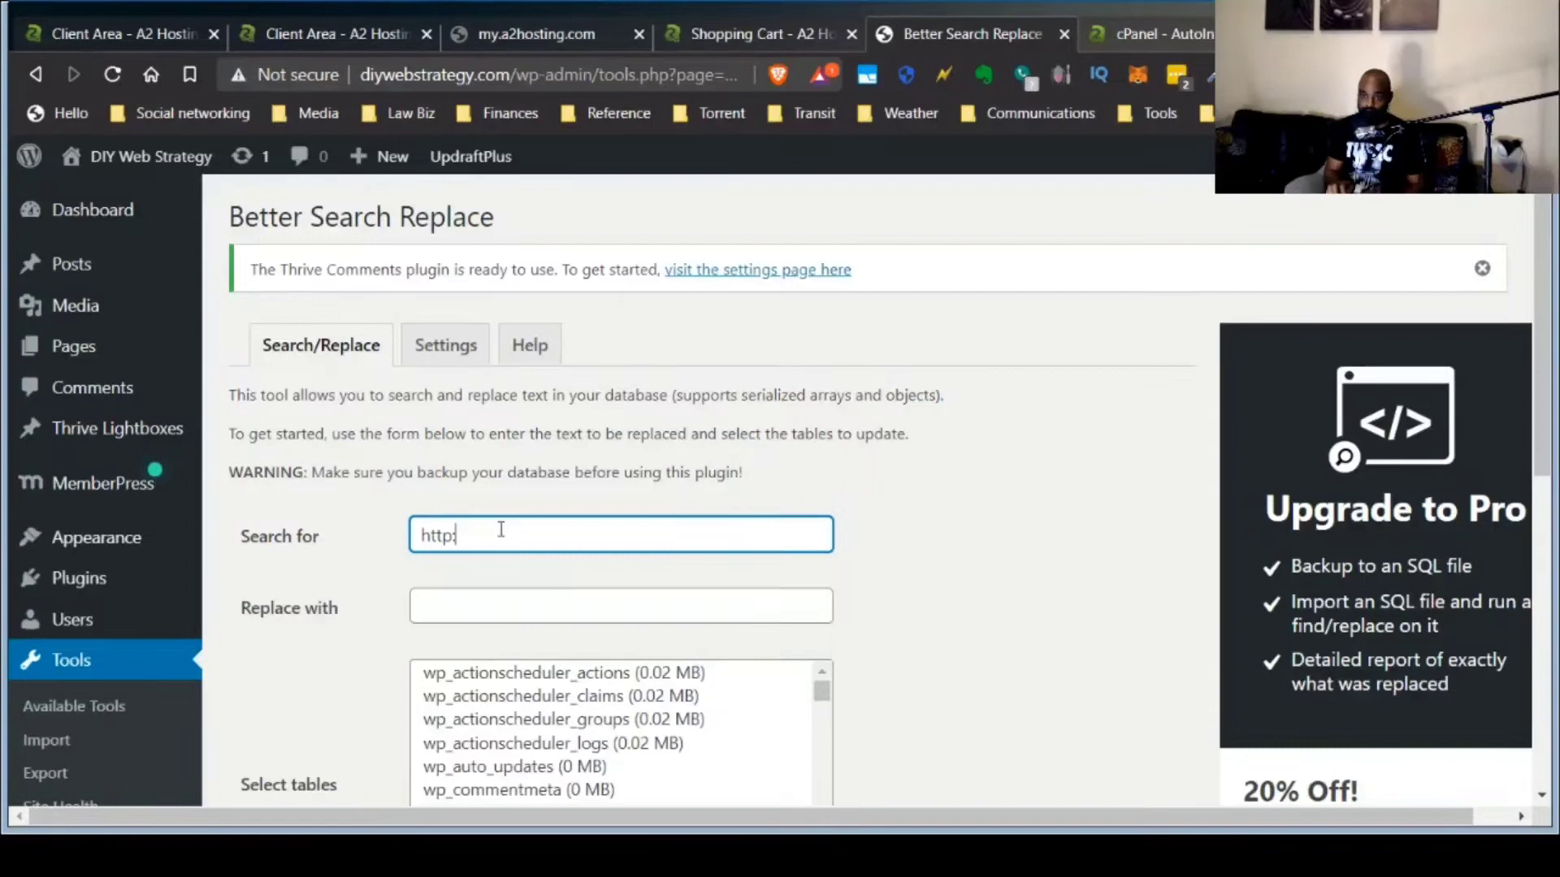
type("://ww")
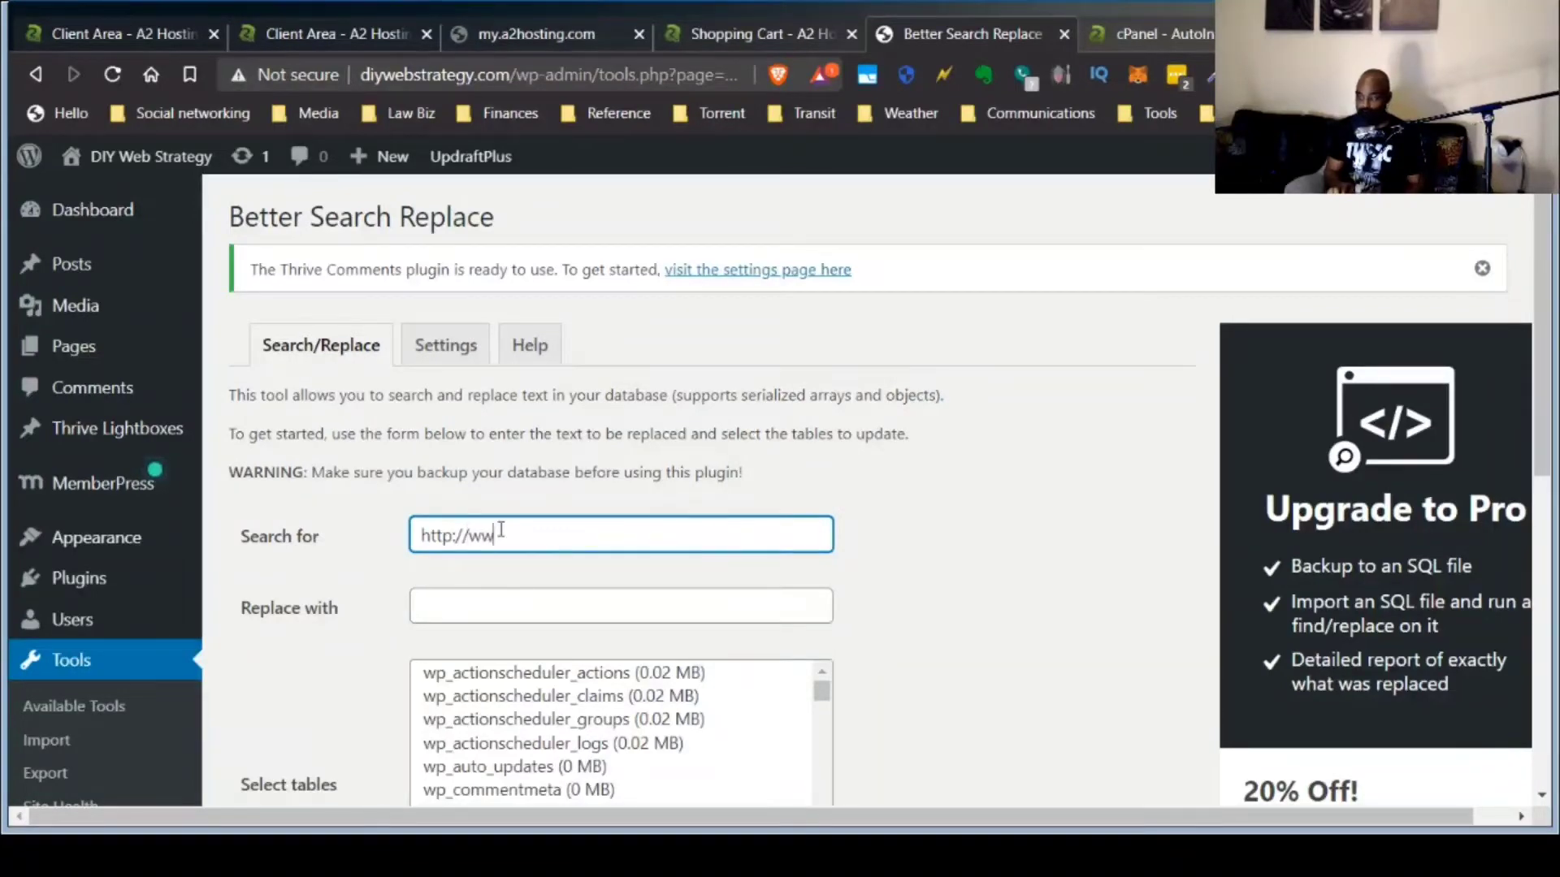
key("BackSpace")
key("BackSpace")
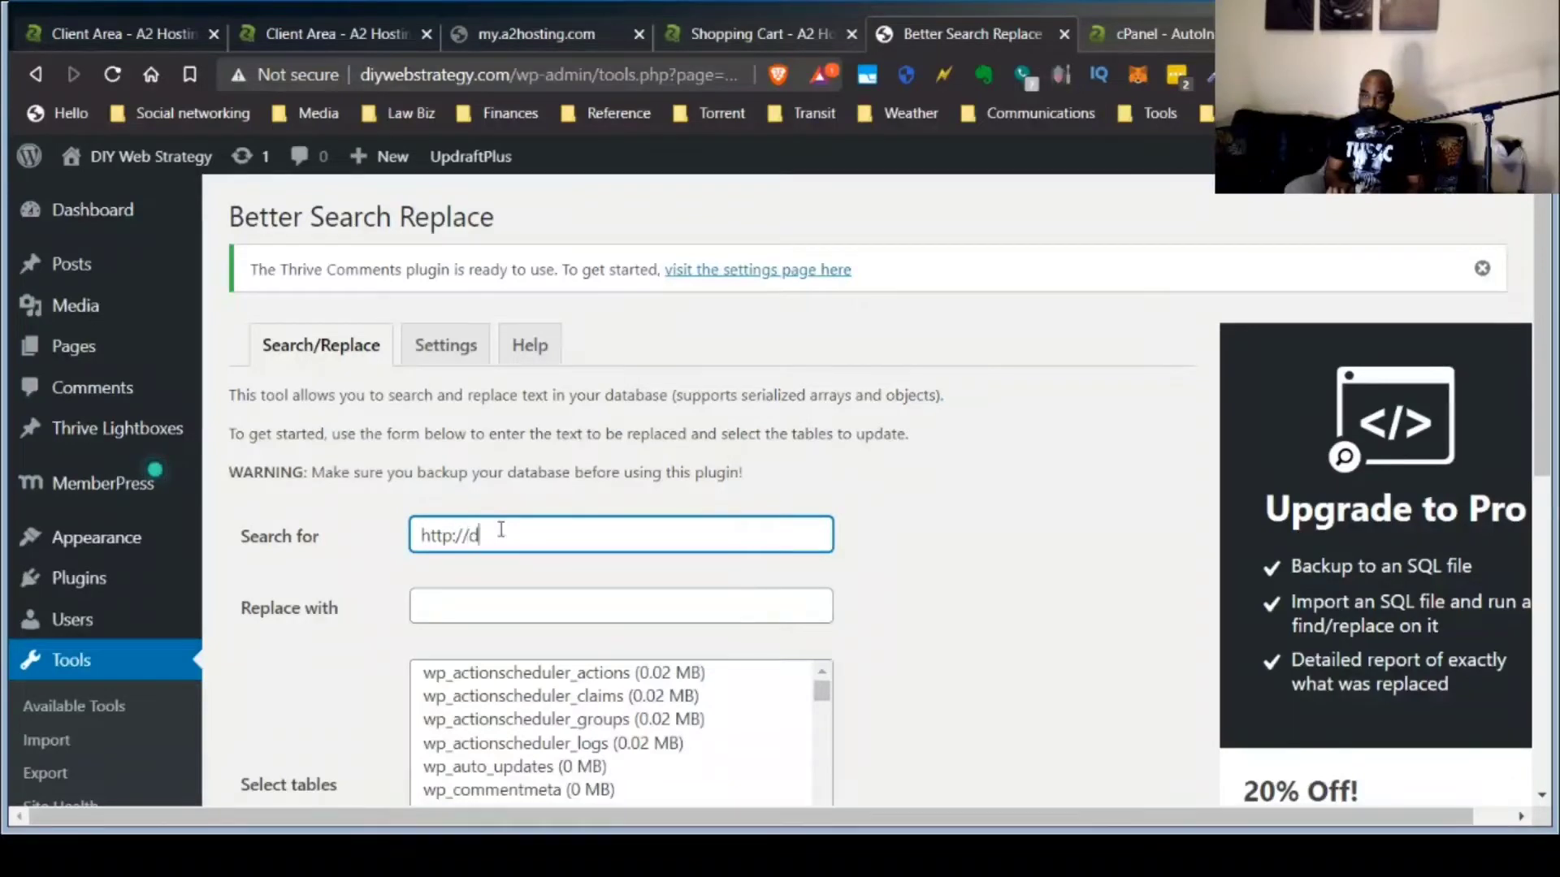
type("diywebstrategy.com")
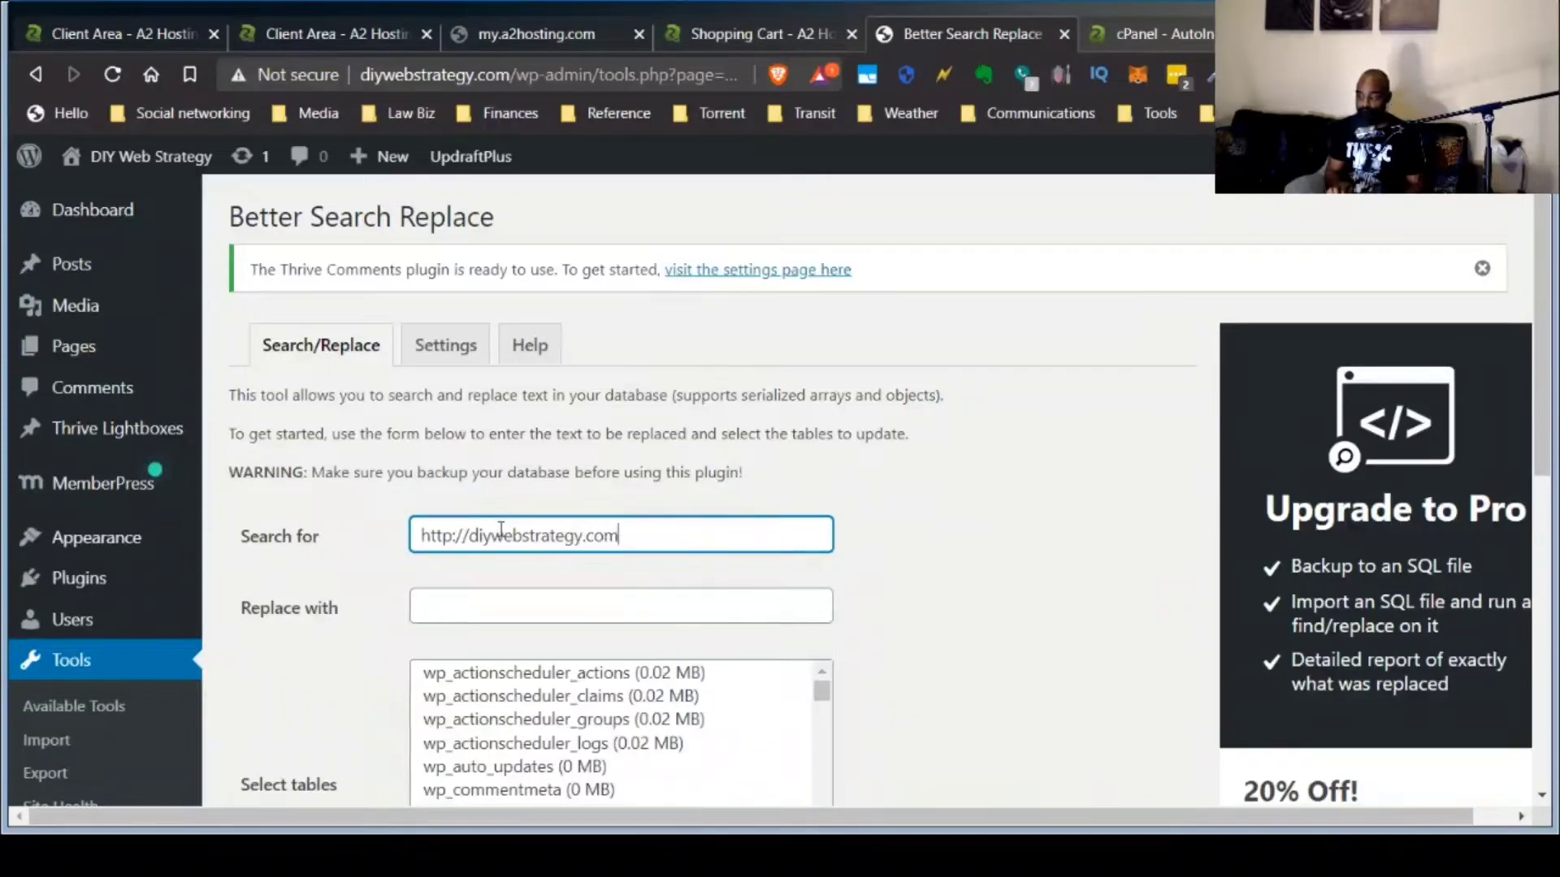
key("Tab")
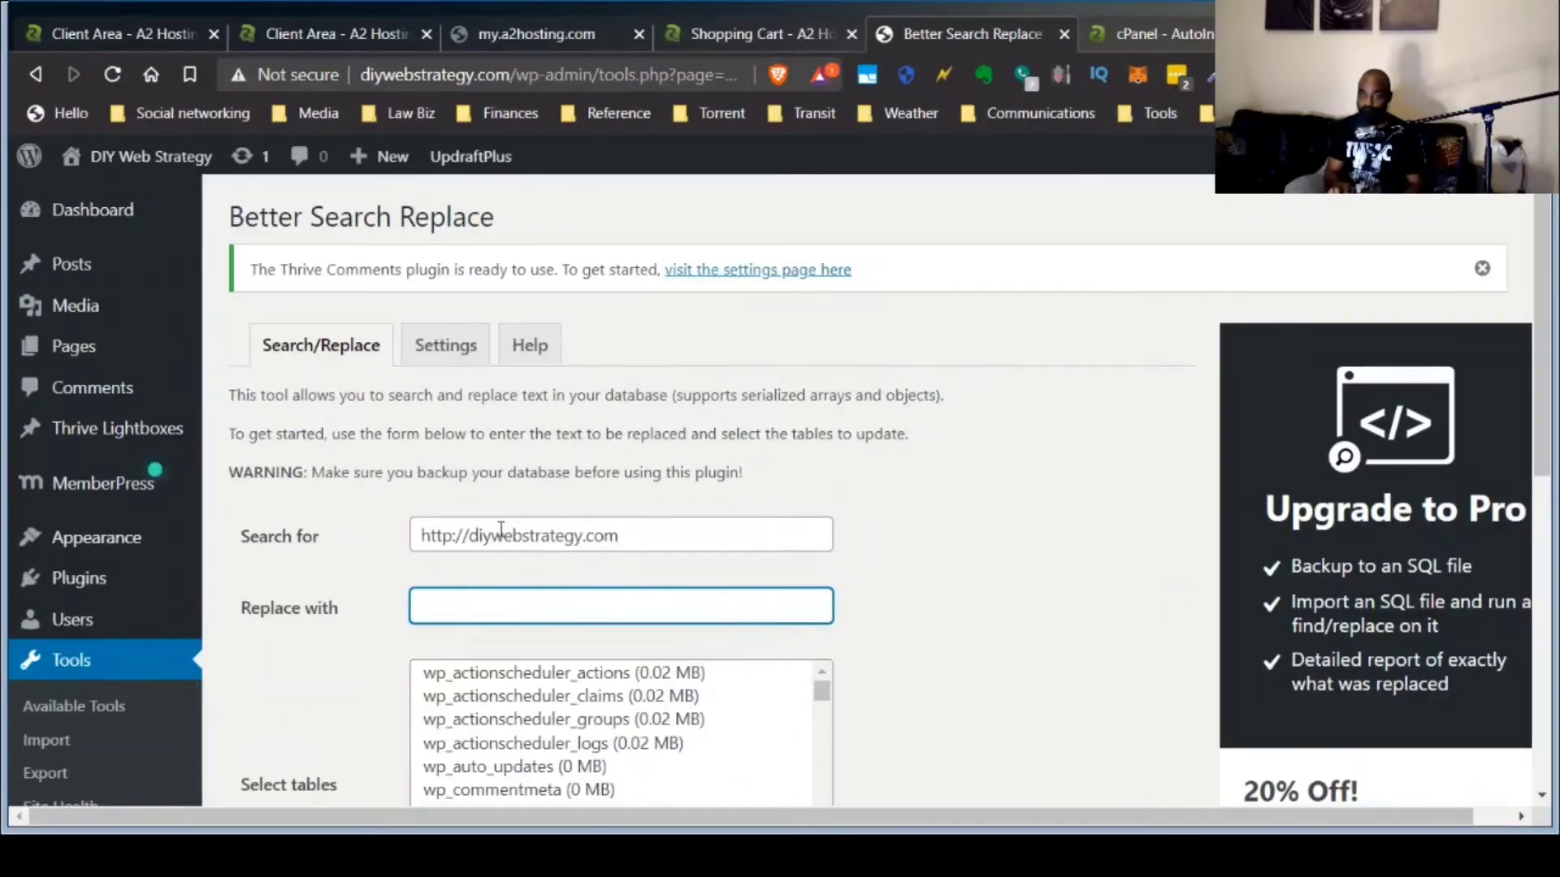
type("https")
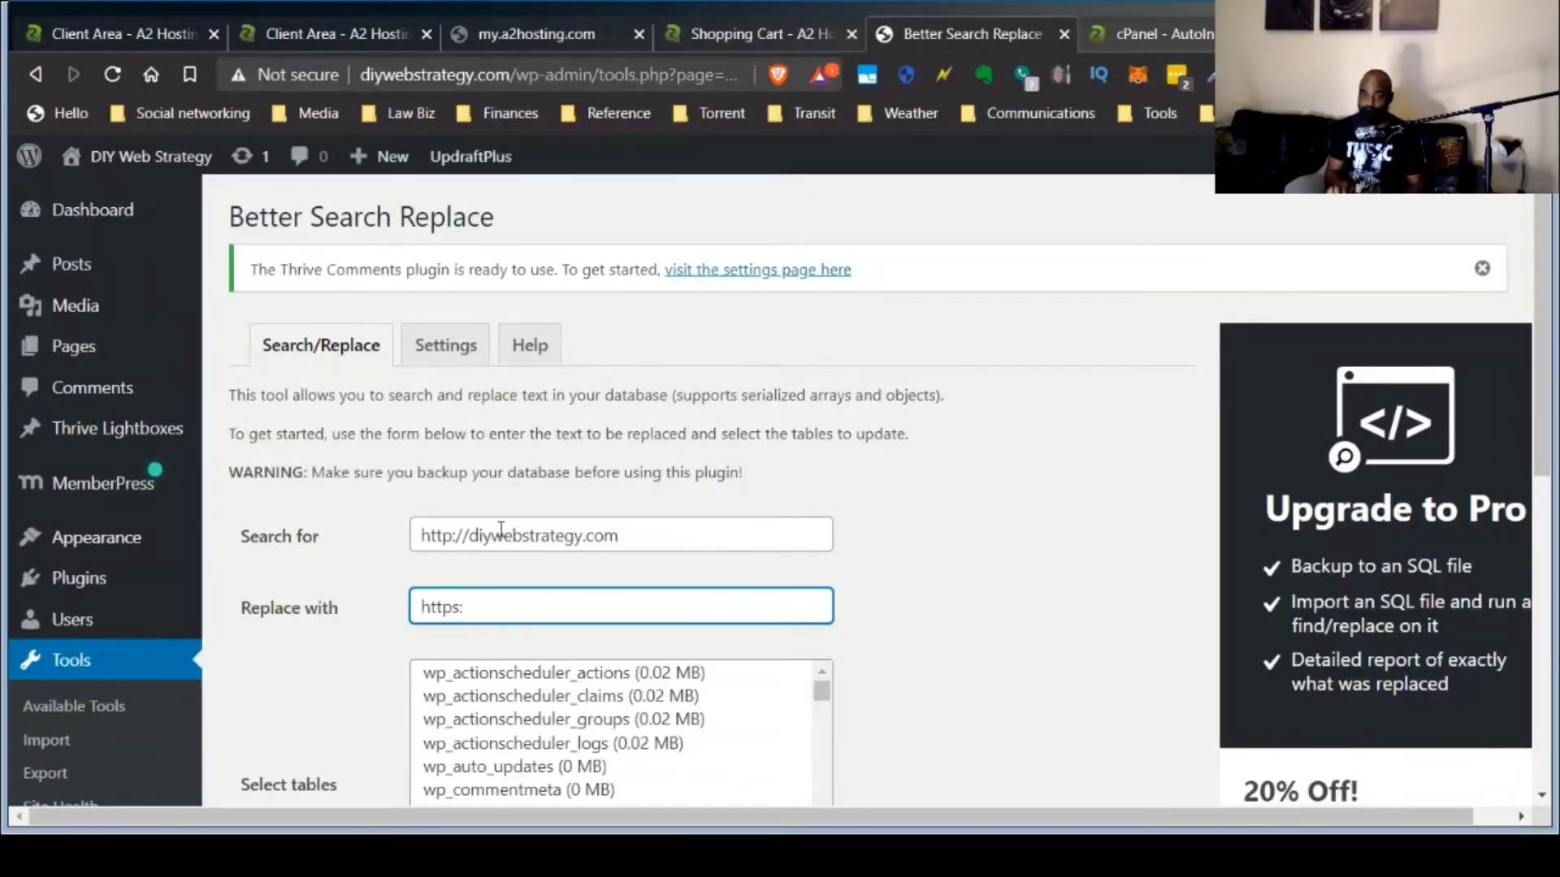
type("://diywebstr")
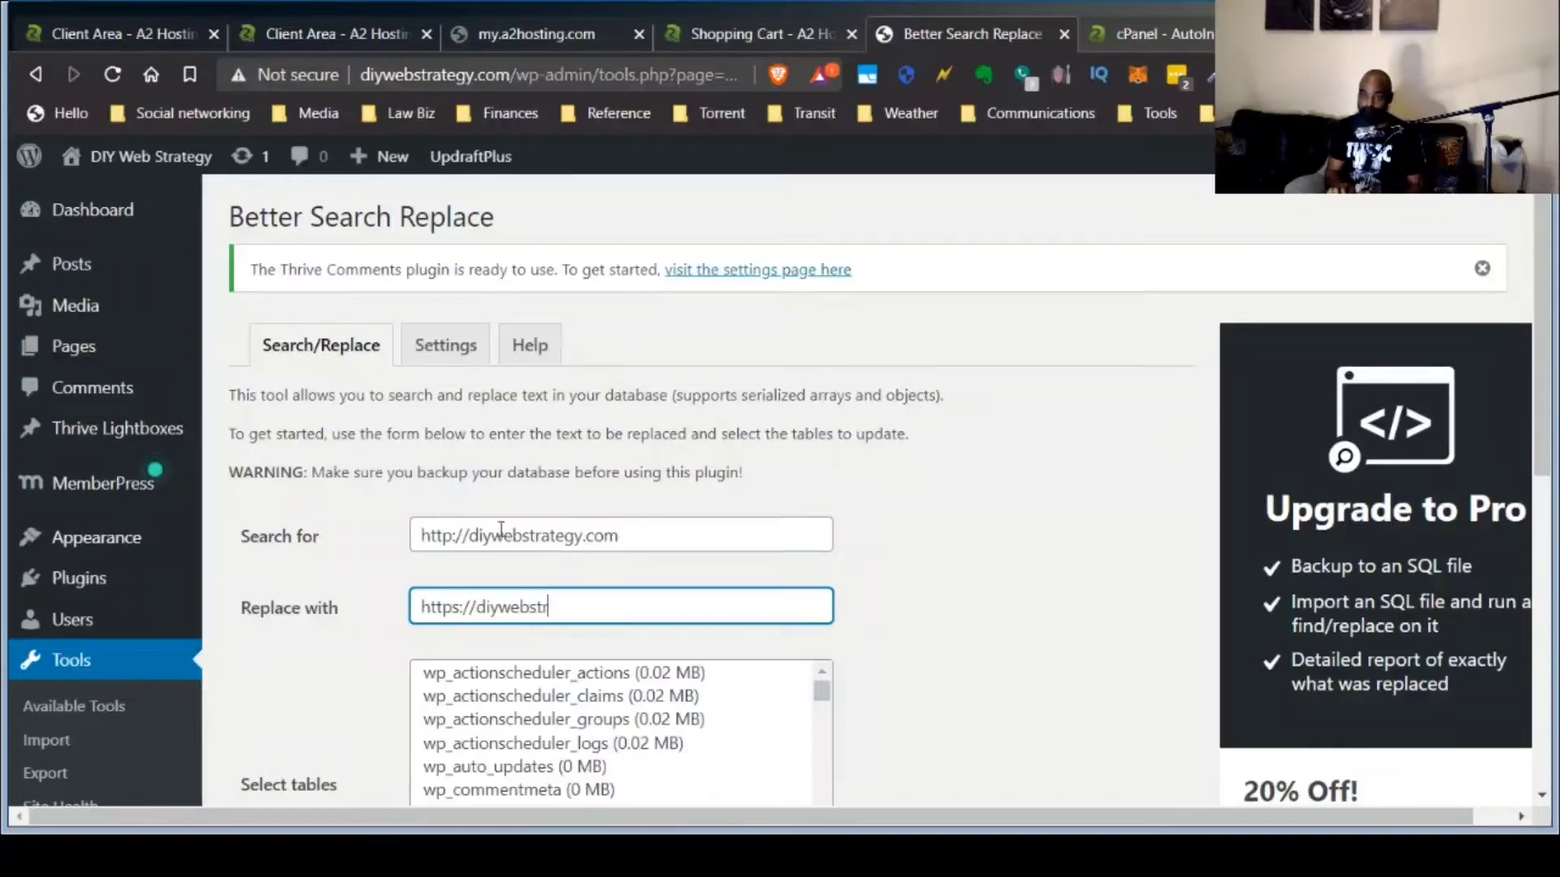
type("ategy.com")
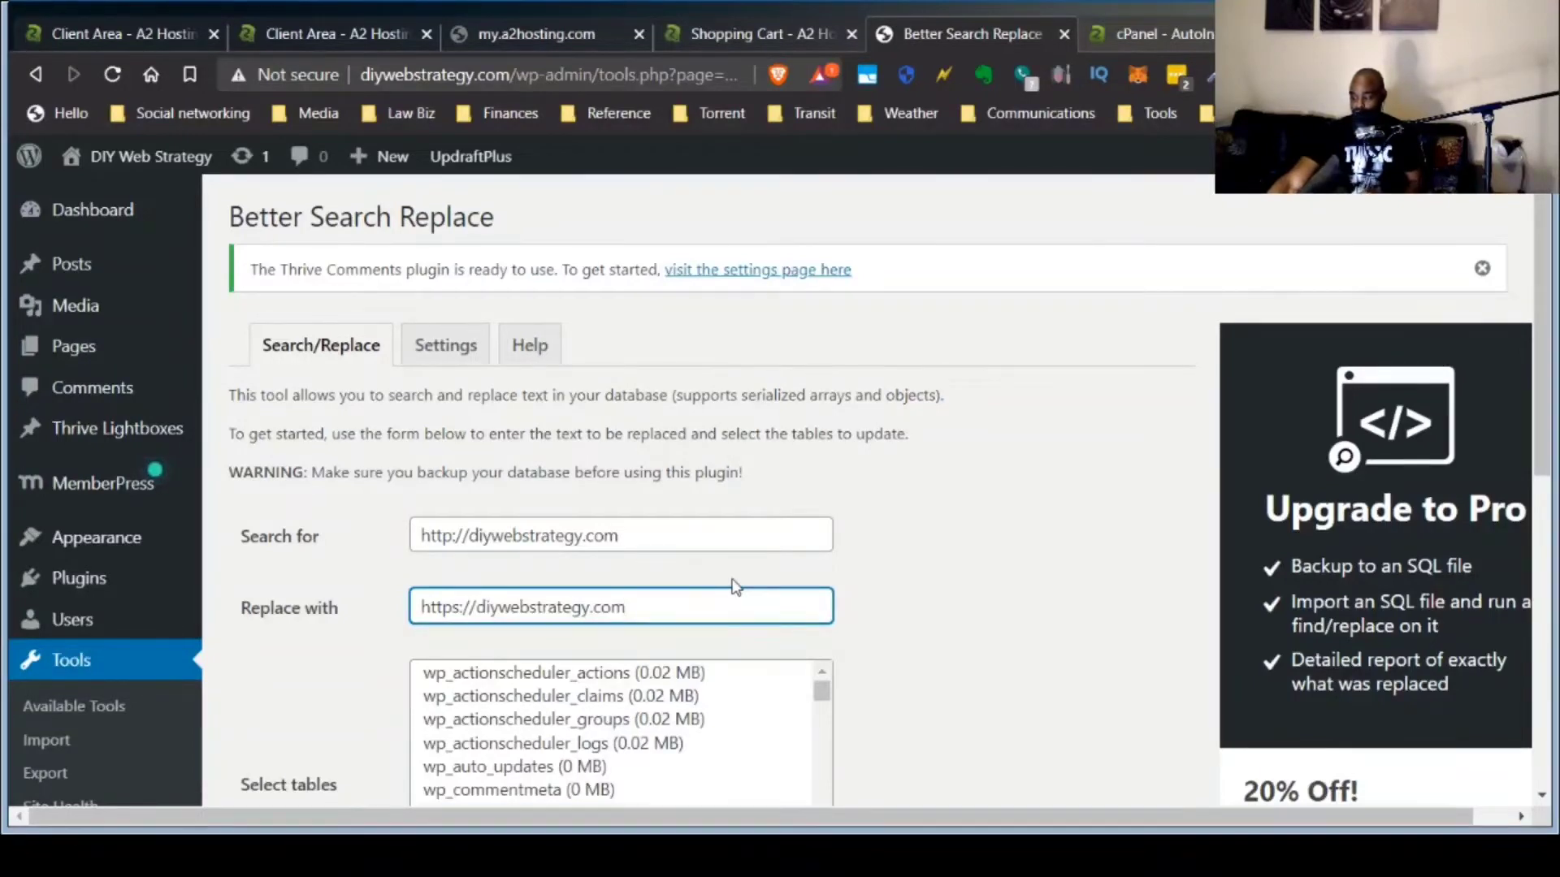
Select all tables and run the dry run, which finds 2576 cells to update.
scroll(894, 618, "down", 4)
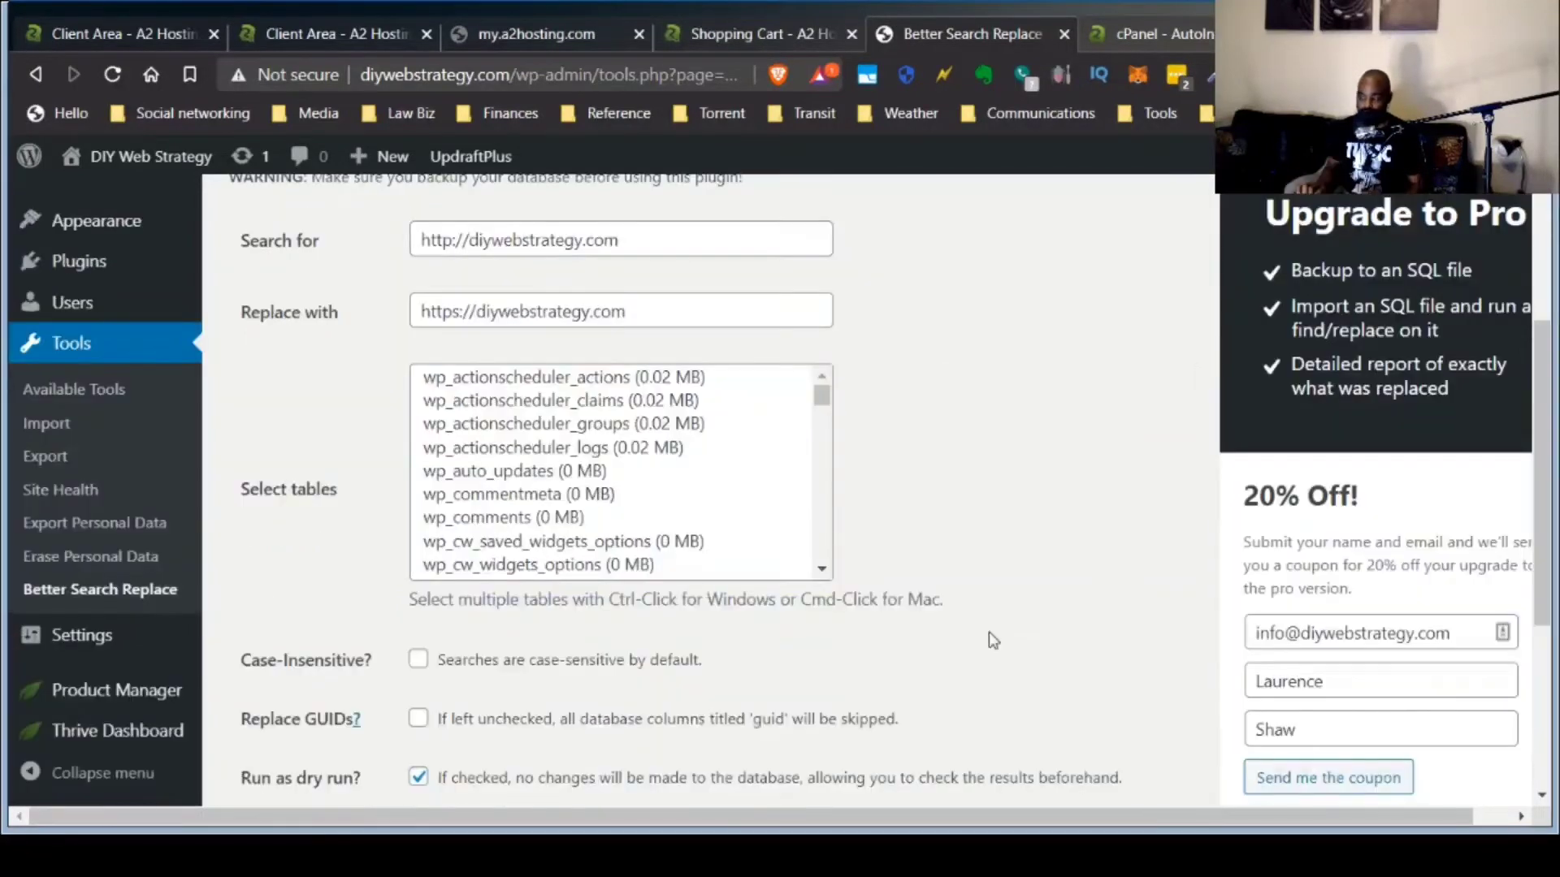
left_click(675, 384)
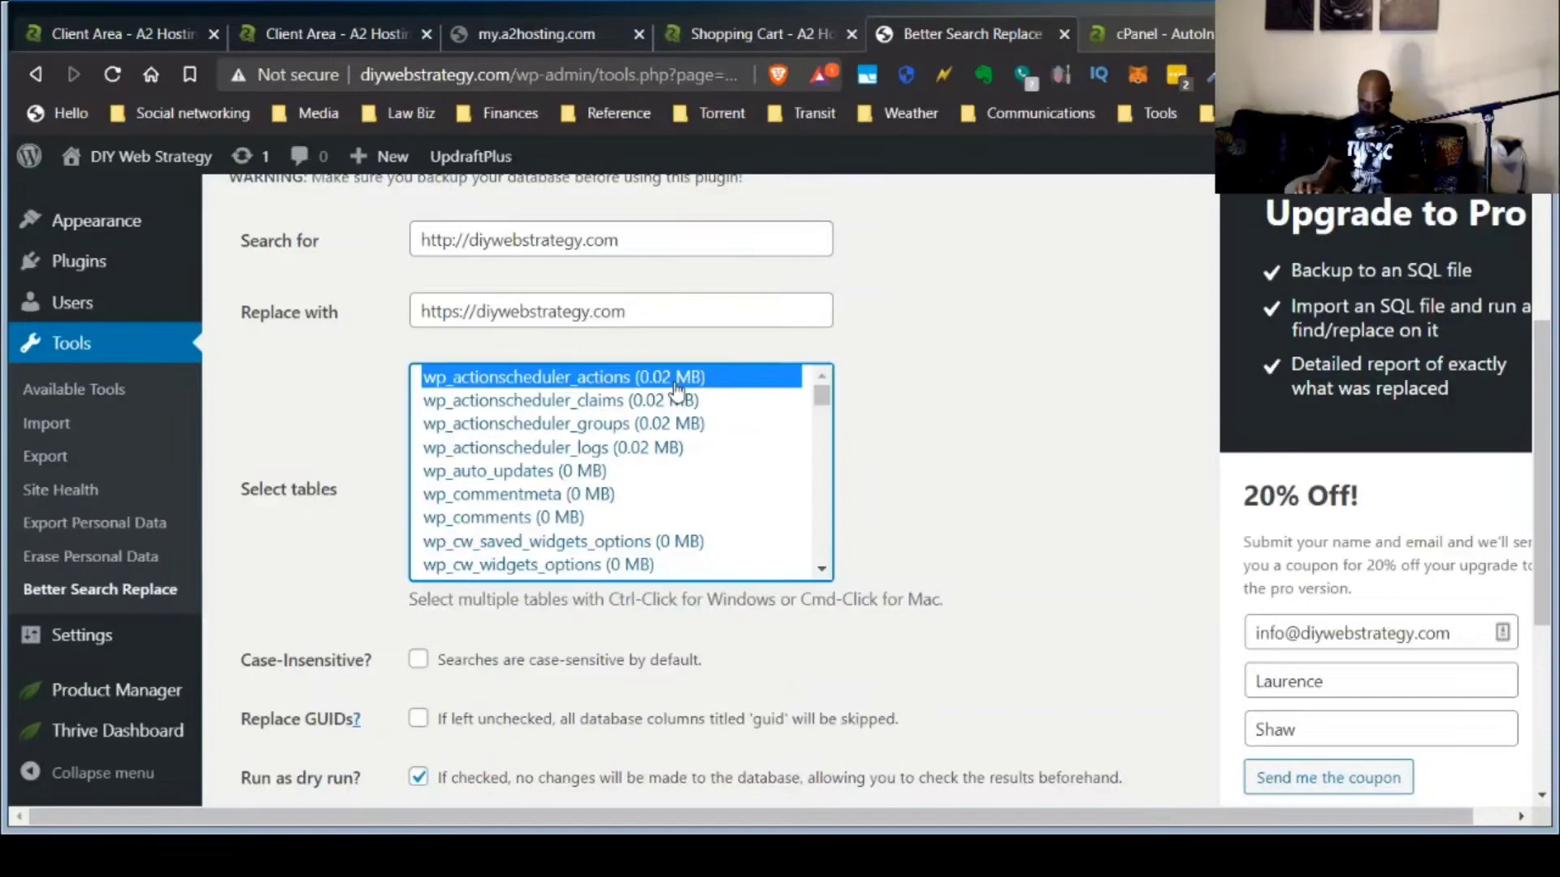
key("ctrl+a")
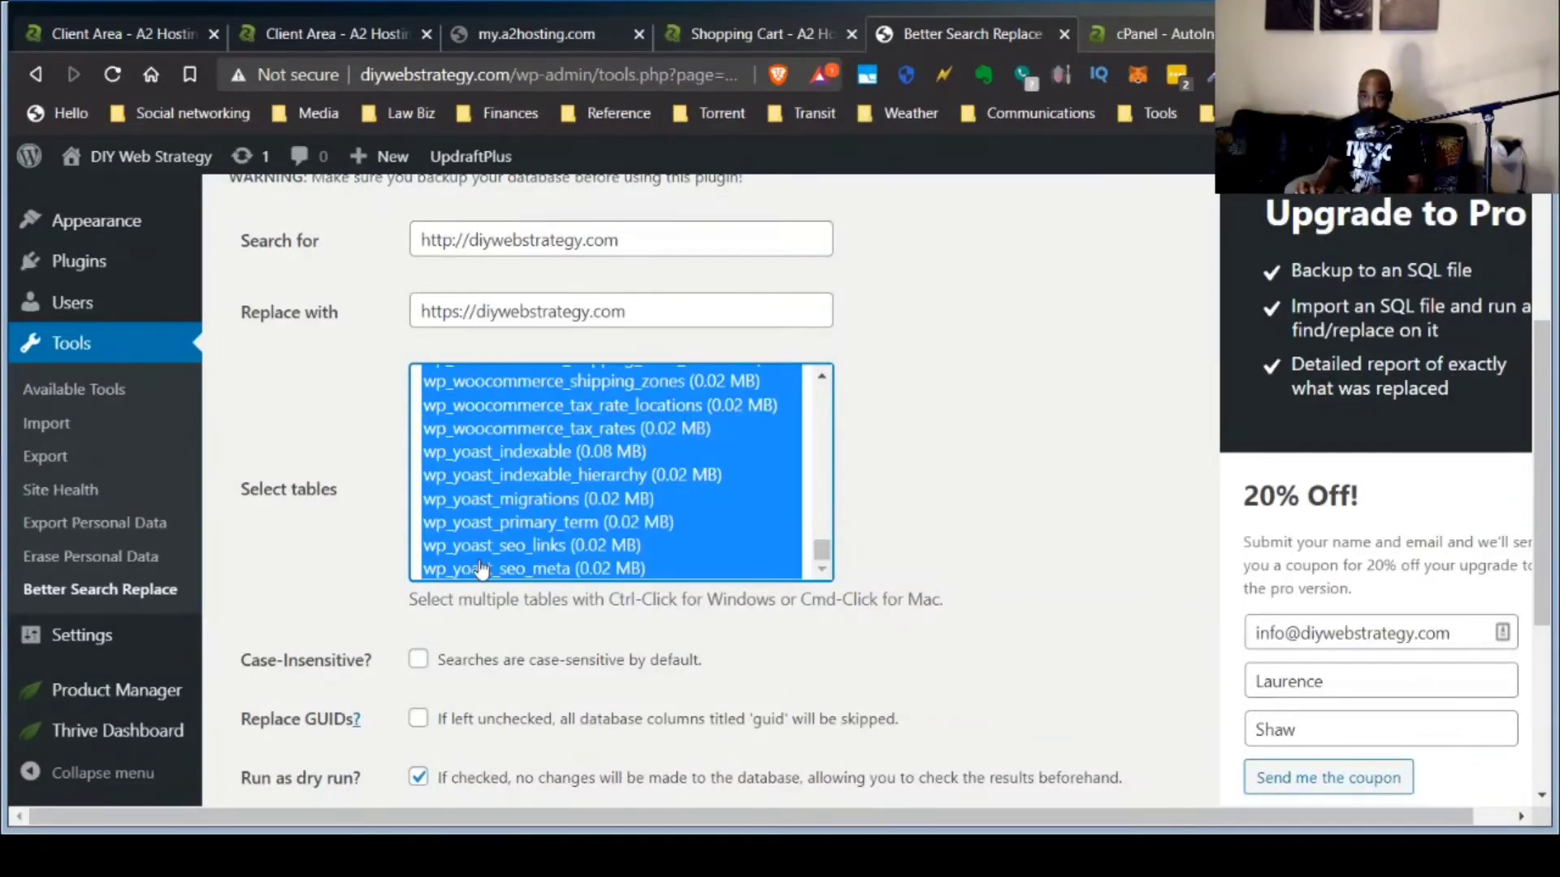
scroll(481, 568, "up", 5)
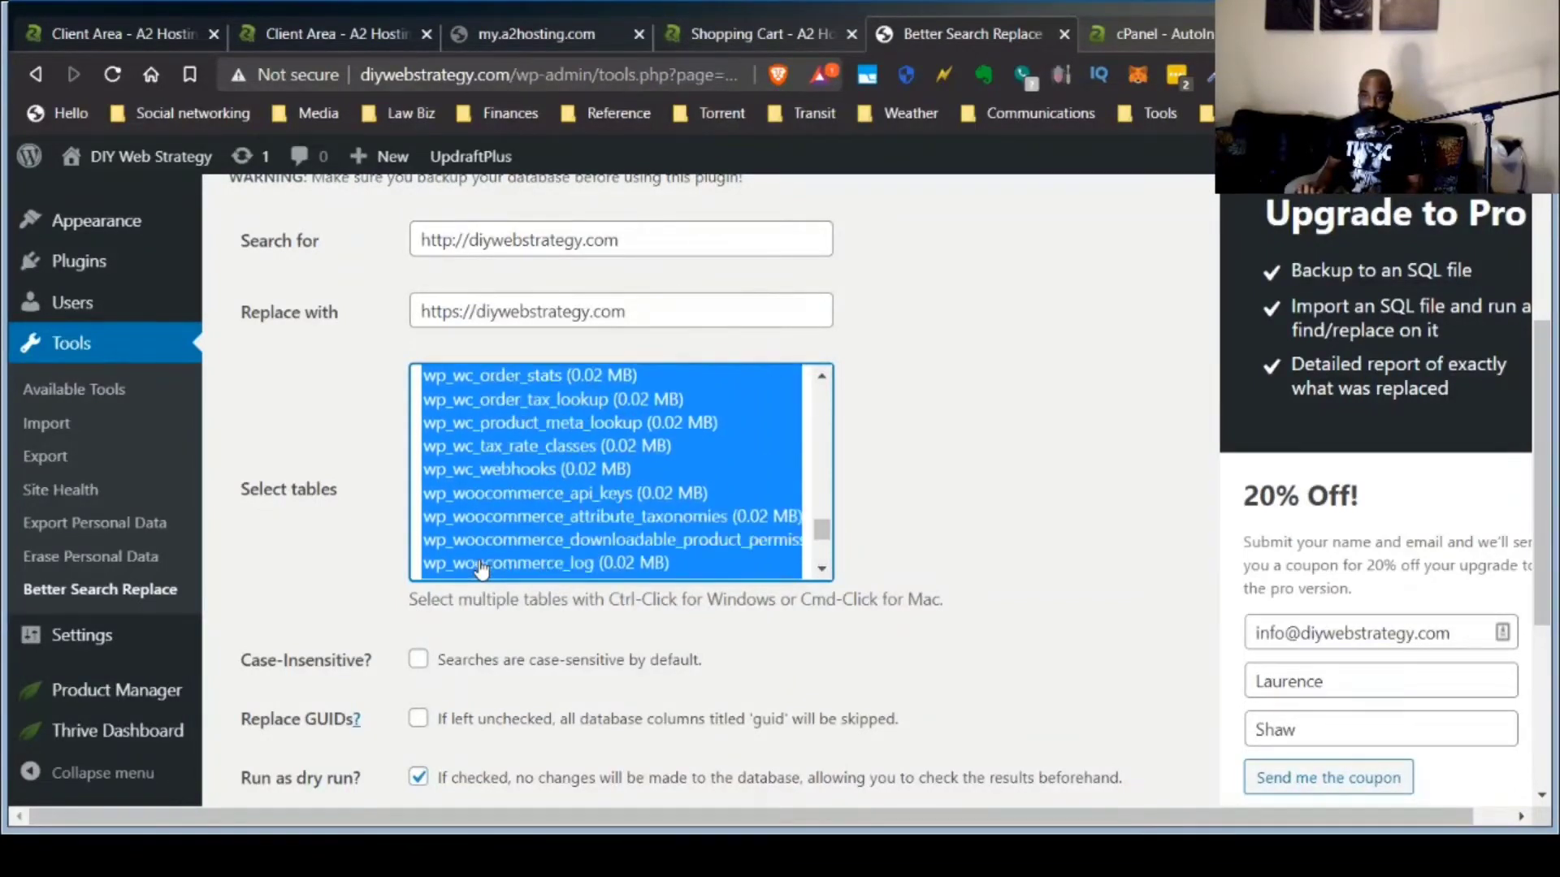
scroll(479, 561, "down", 5)
scroll(512, 680, "down", 3)
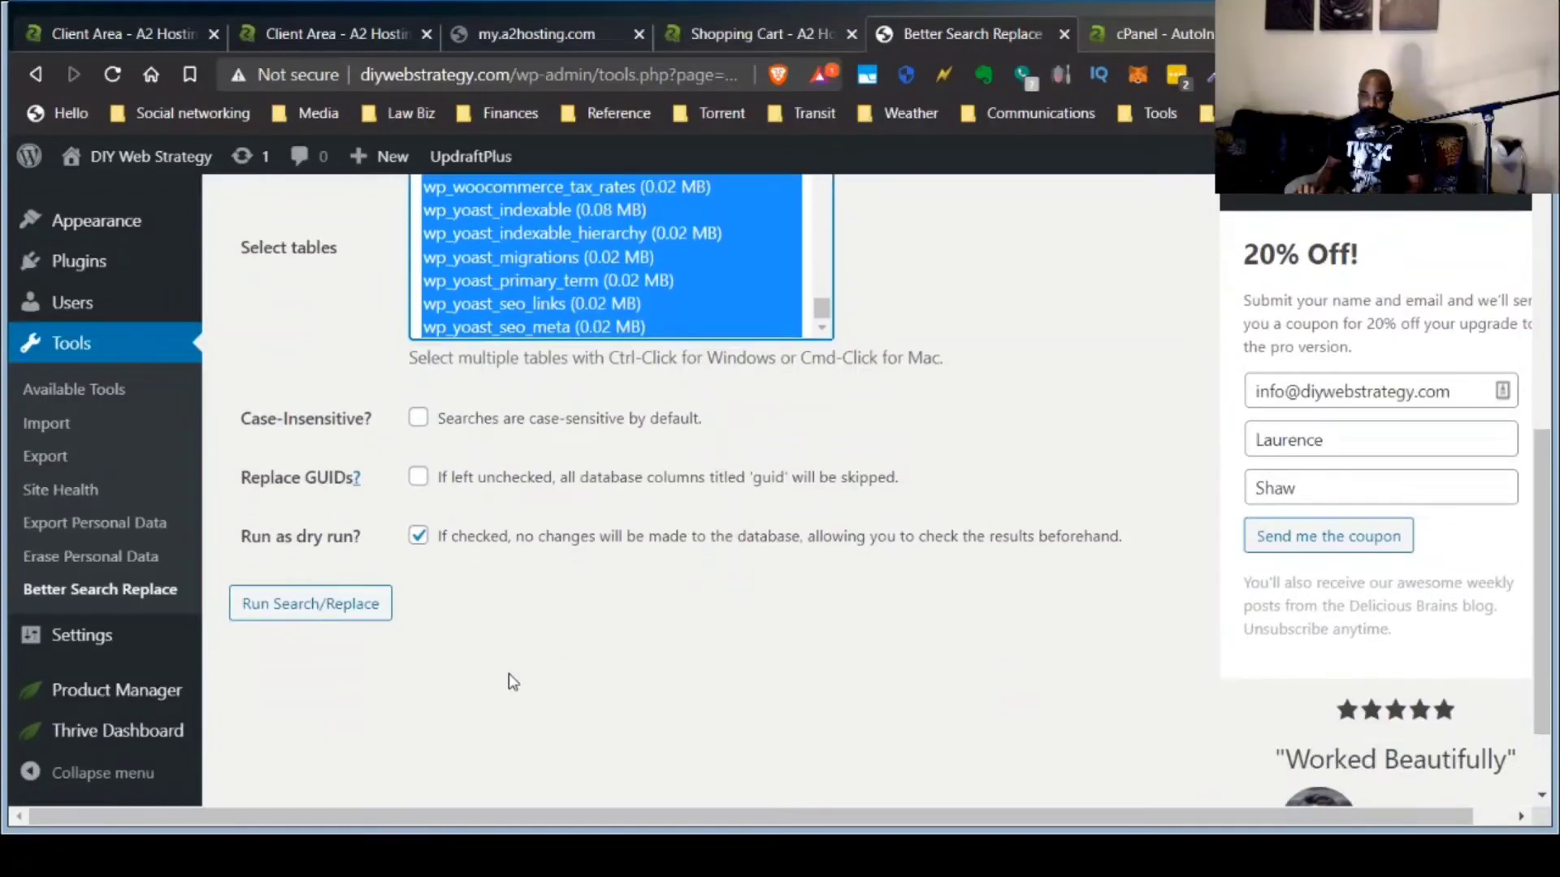
left_click(341, 609)
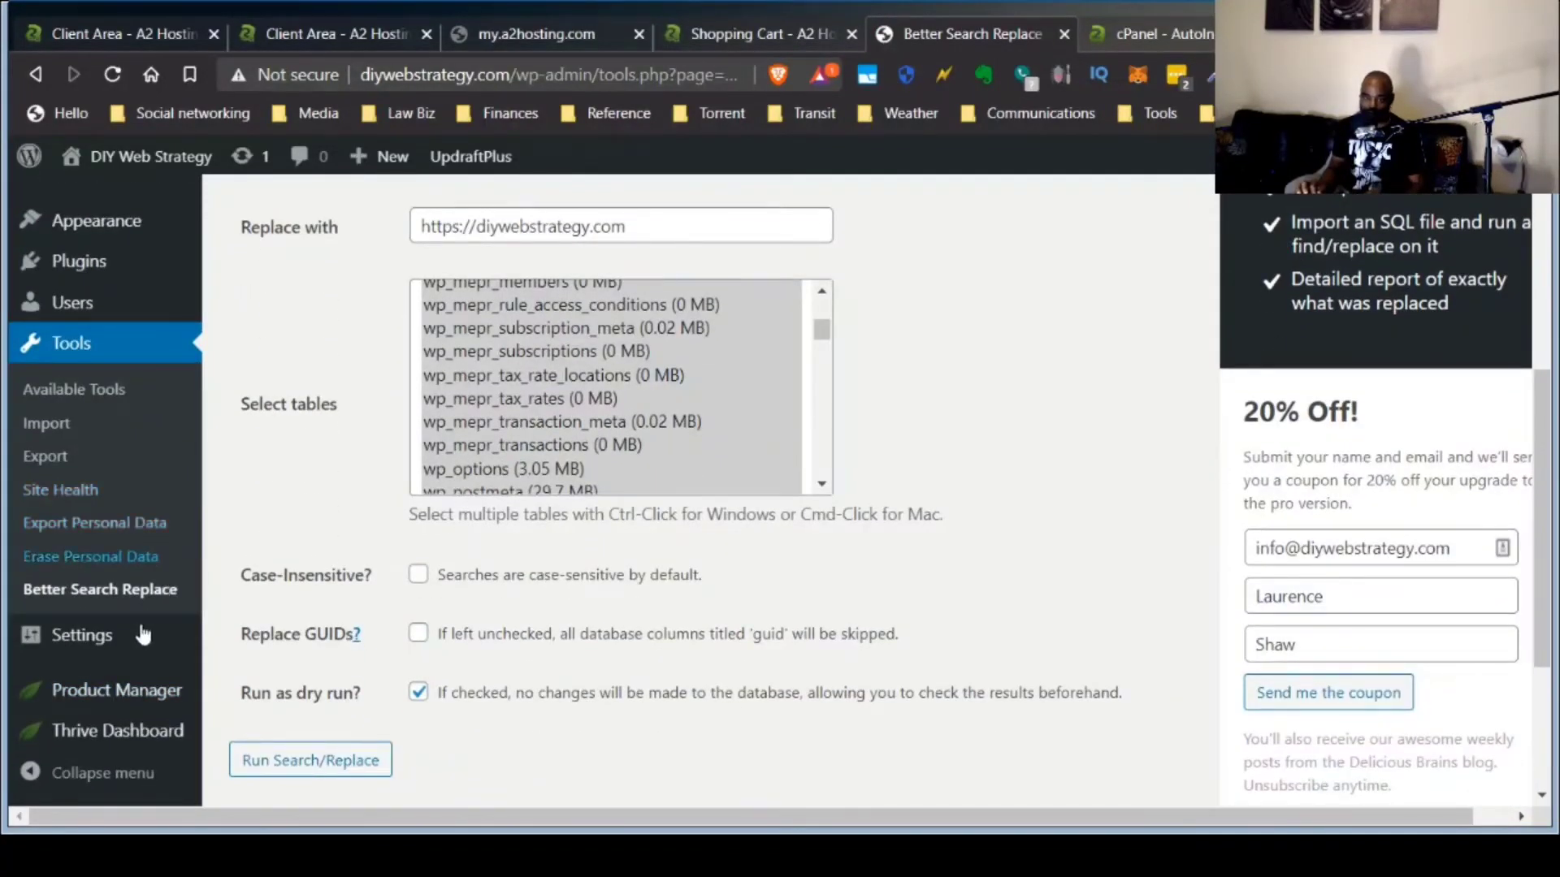
mouse_move(146, 636)
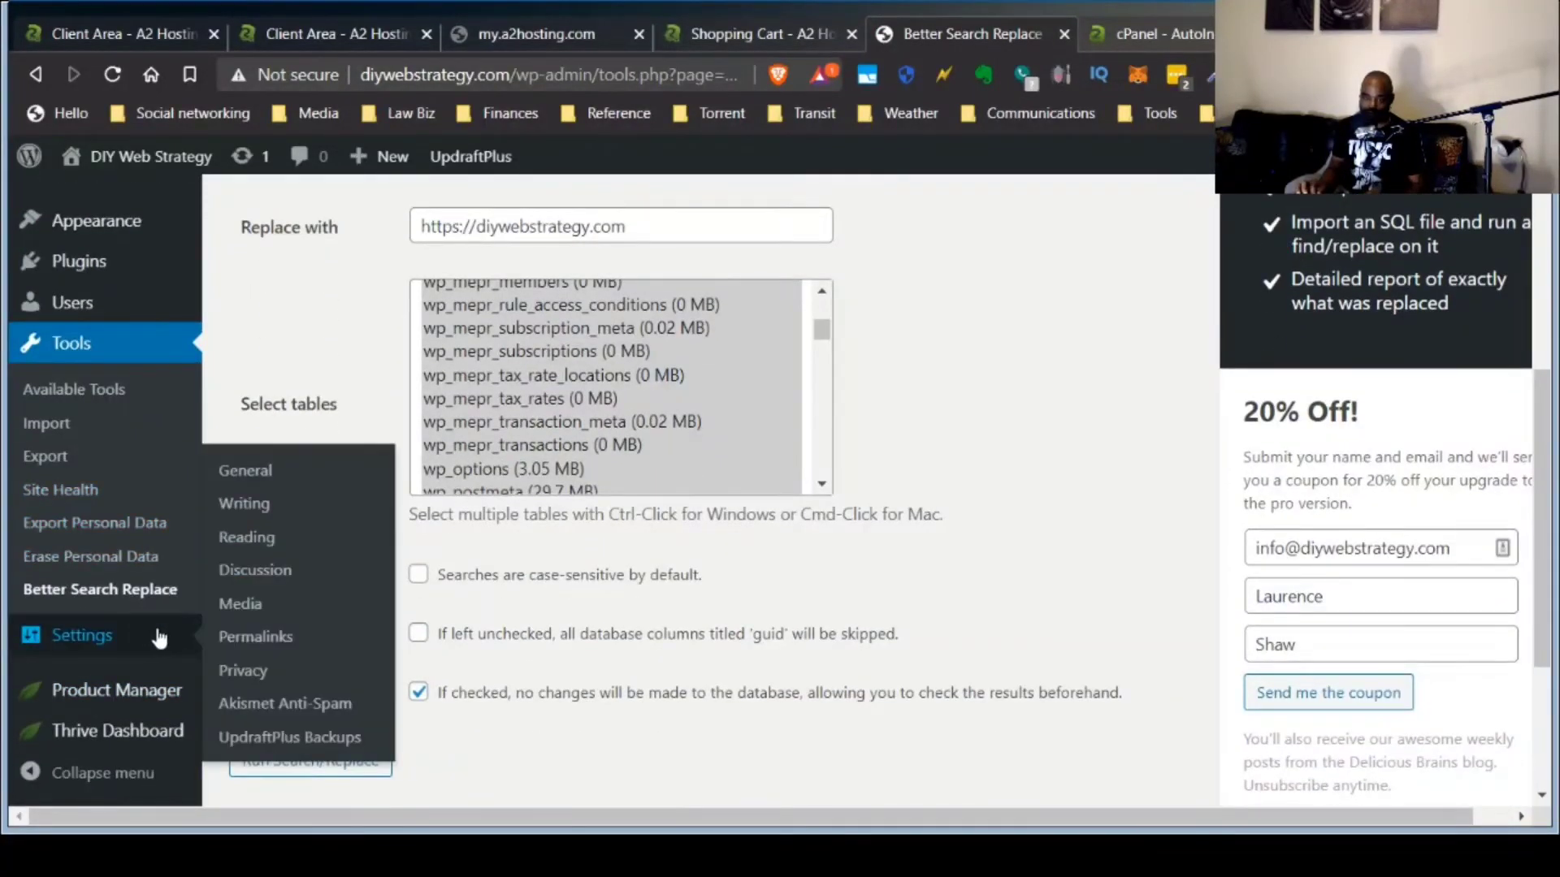
left_click(266, 477)
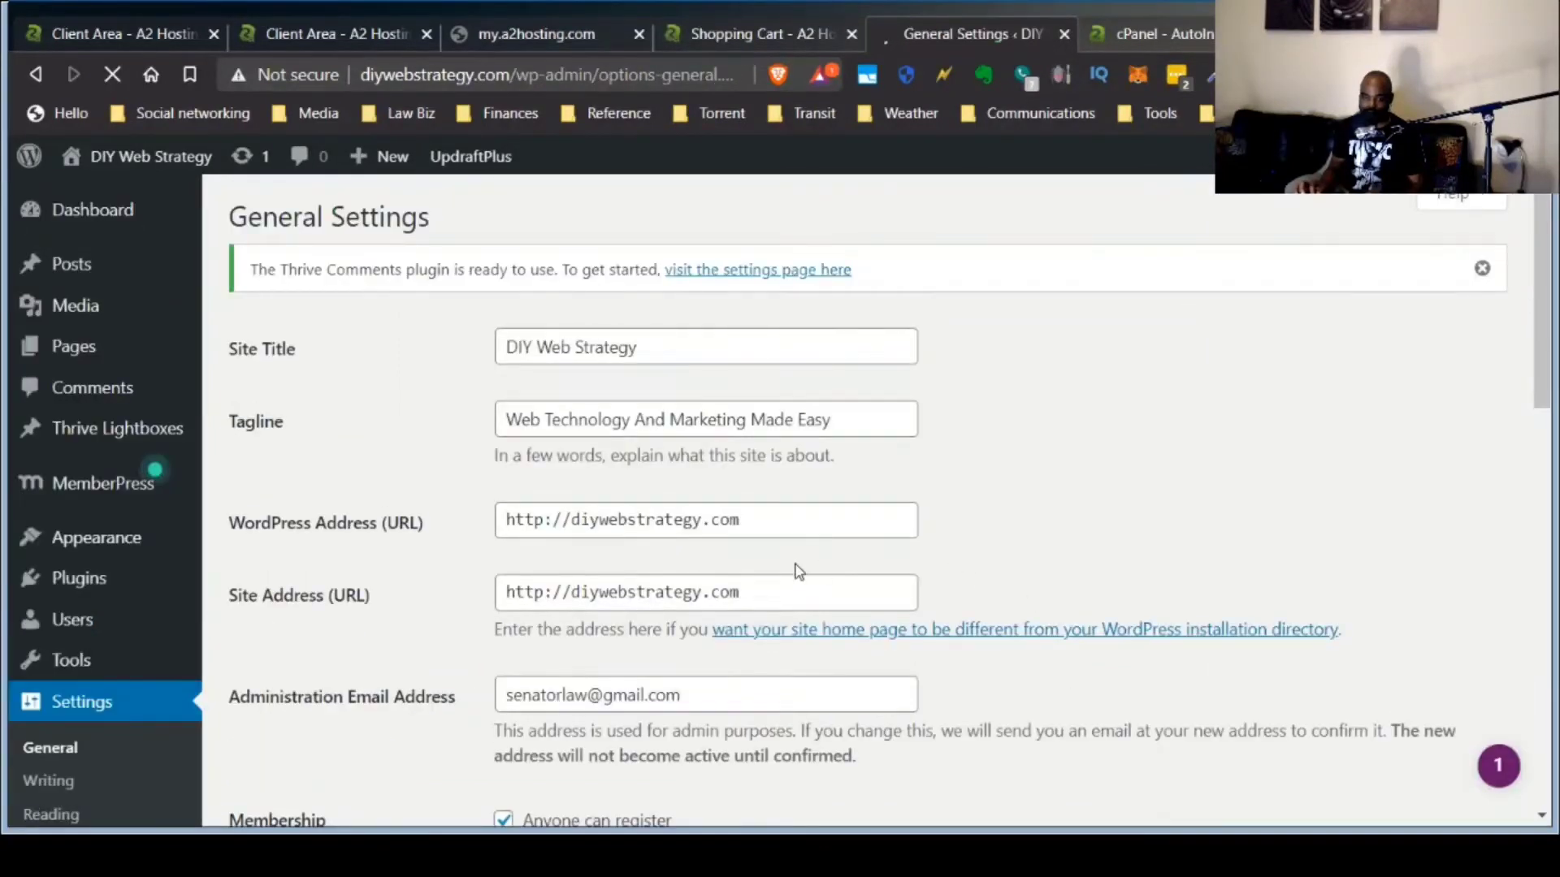
left_click(540, 520)
type("s")
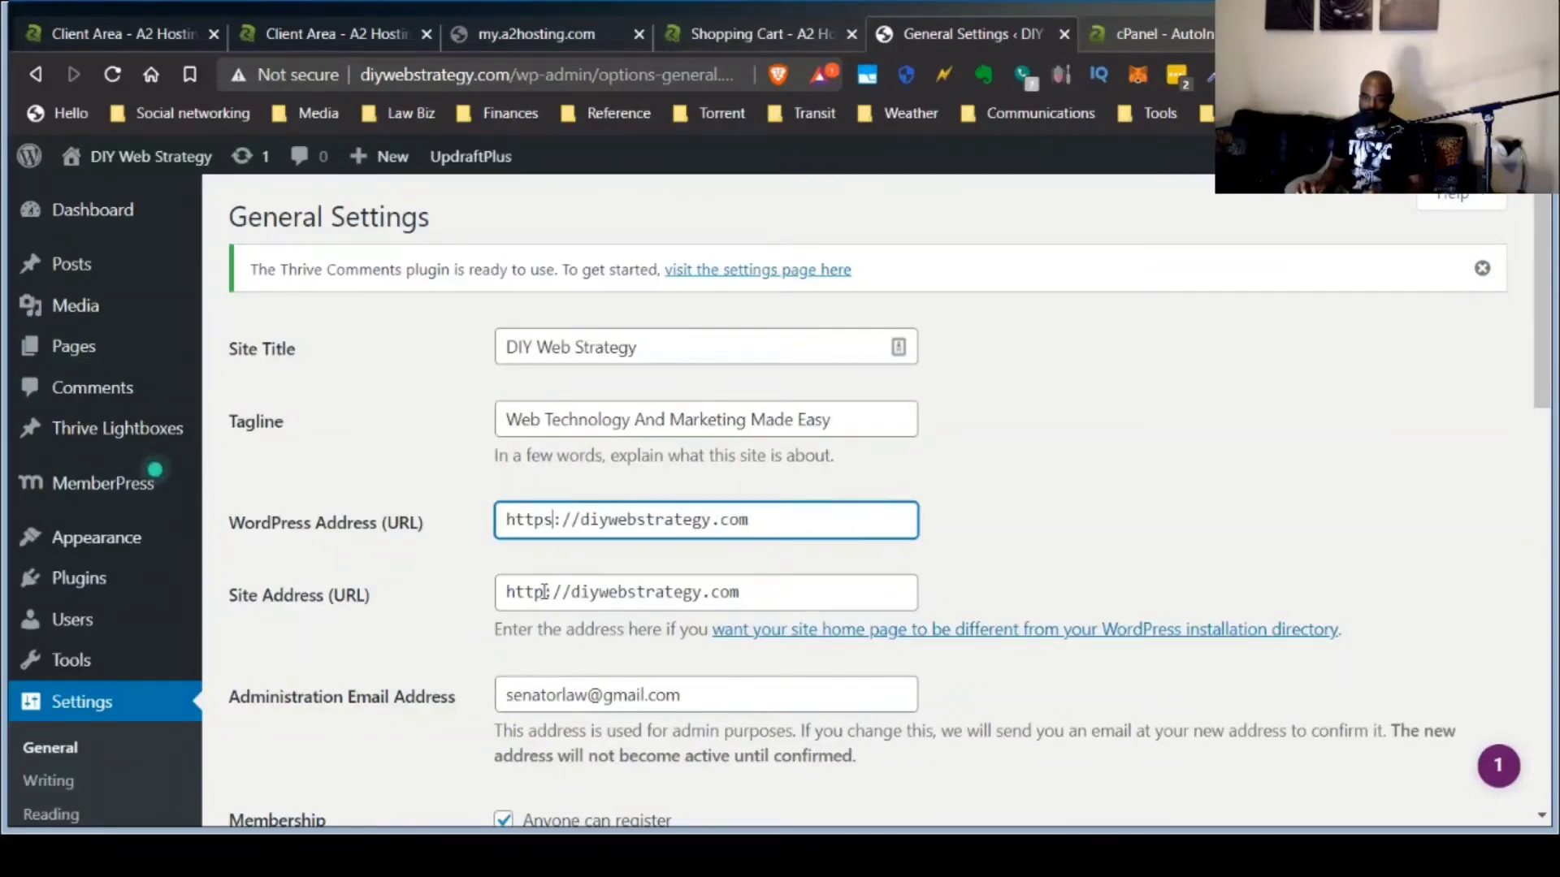
left_click(546, 591)
type("s")
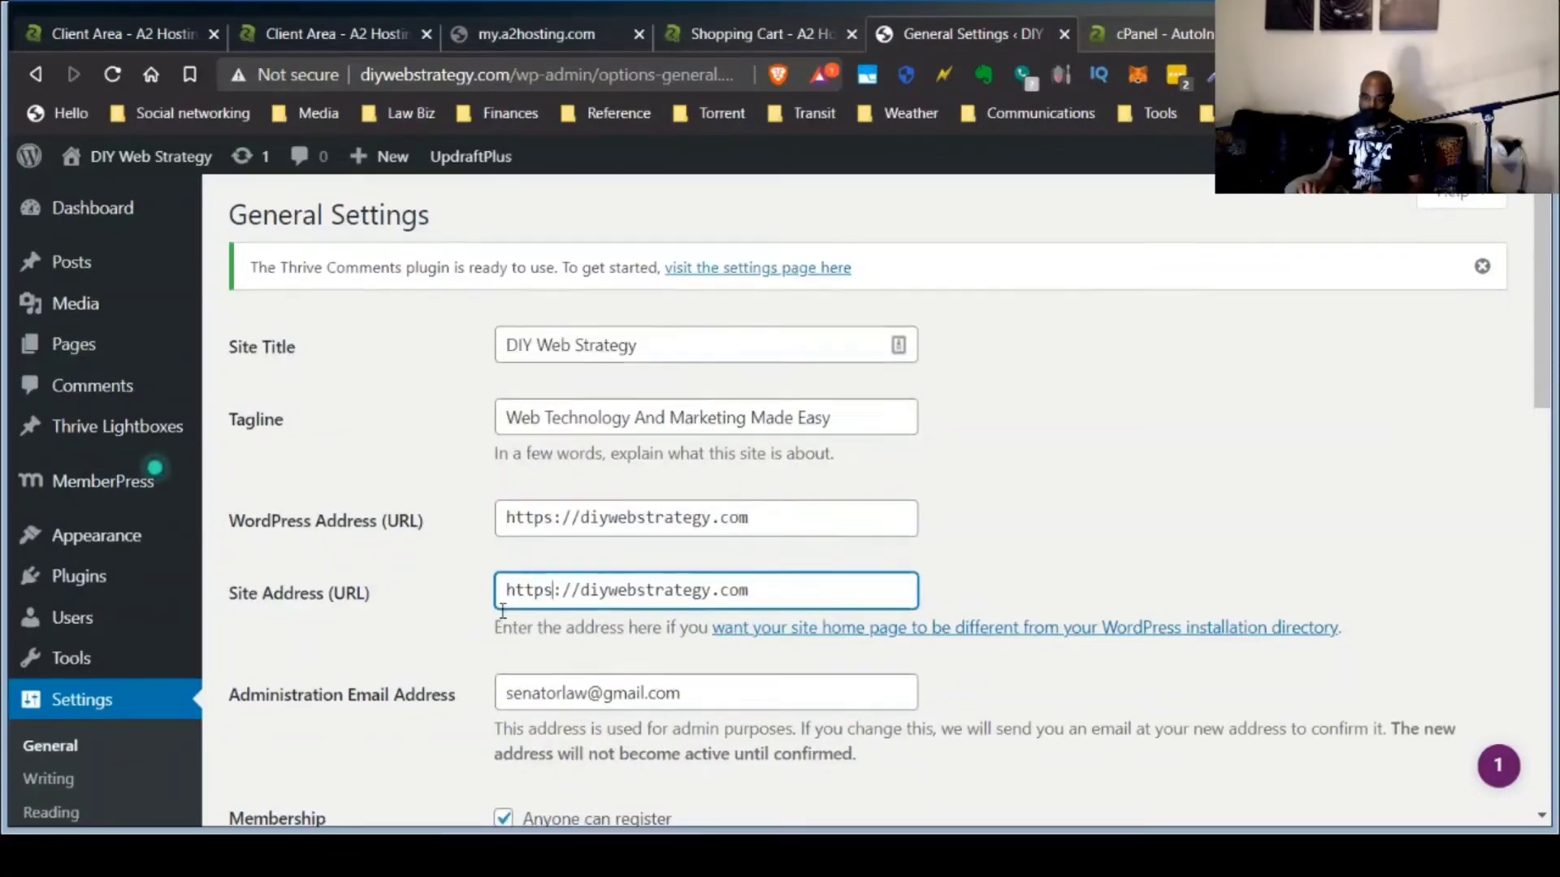
scroll(499, 614, "down", 4)
scroll(455, 625, "up", 4)
left_click(423, 632)
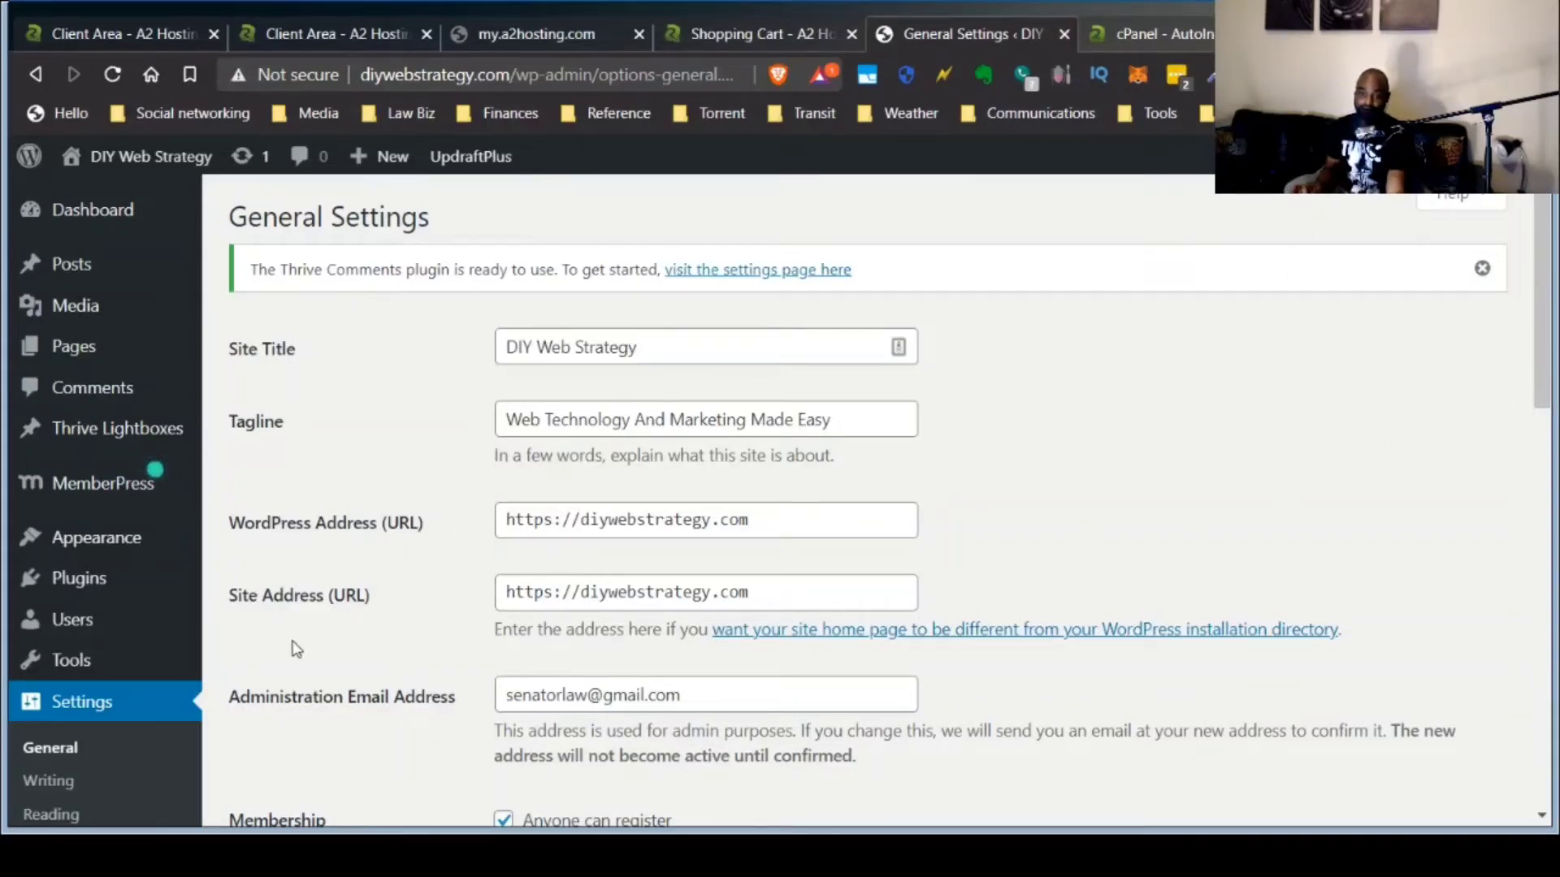
Return to the Better Search Replace tool page.
mouse_move(151, 664)
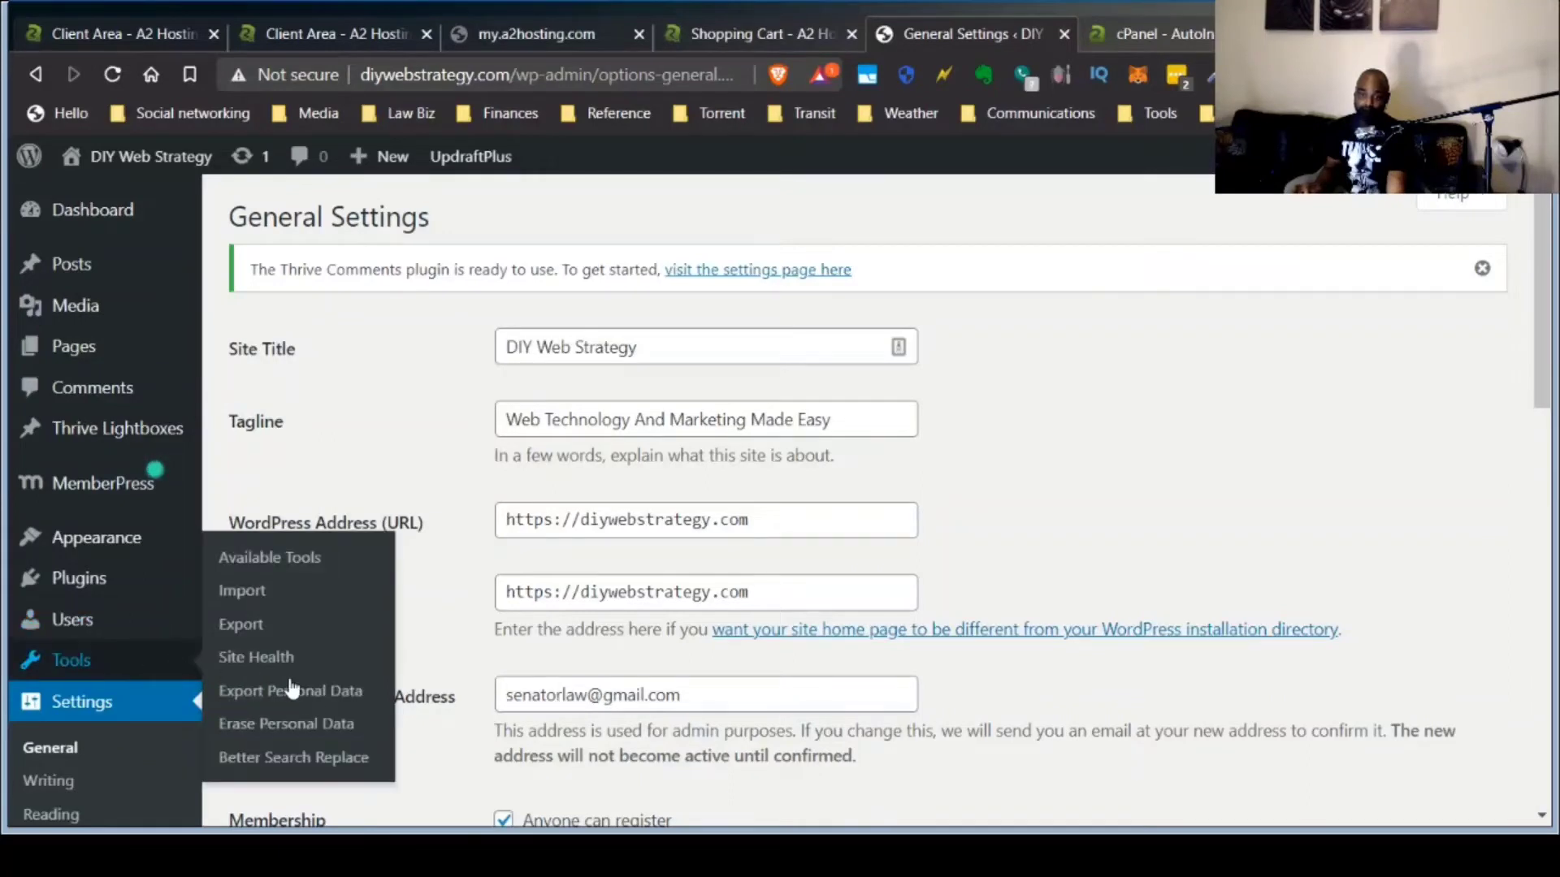
left_click(312, 756)
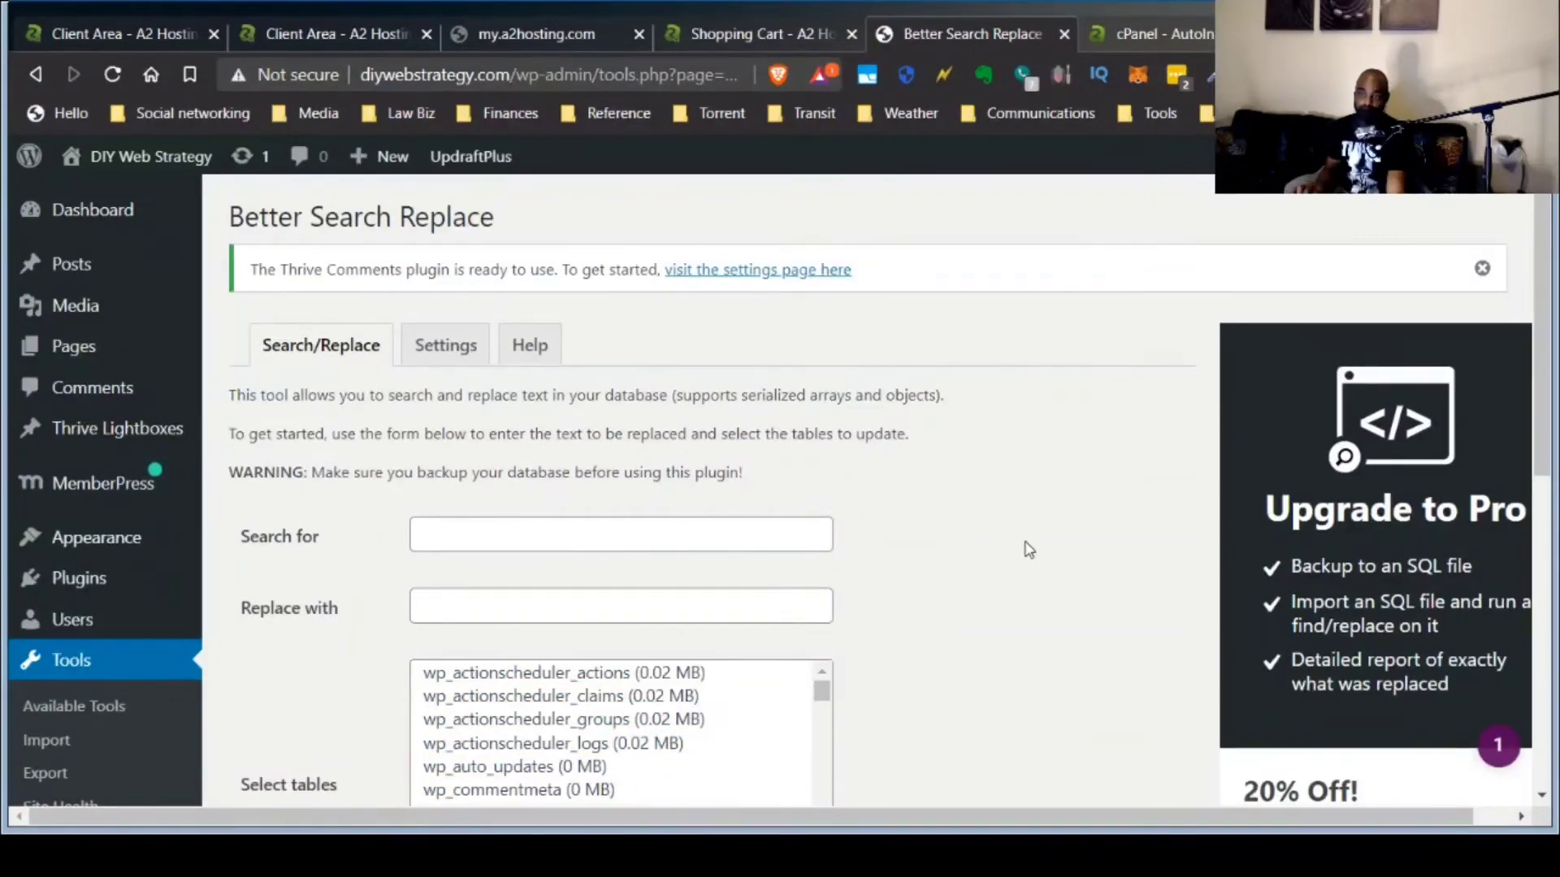
scroll(1028, 550, "down", 4)
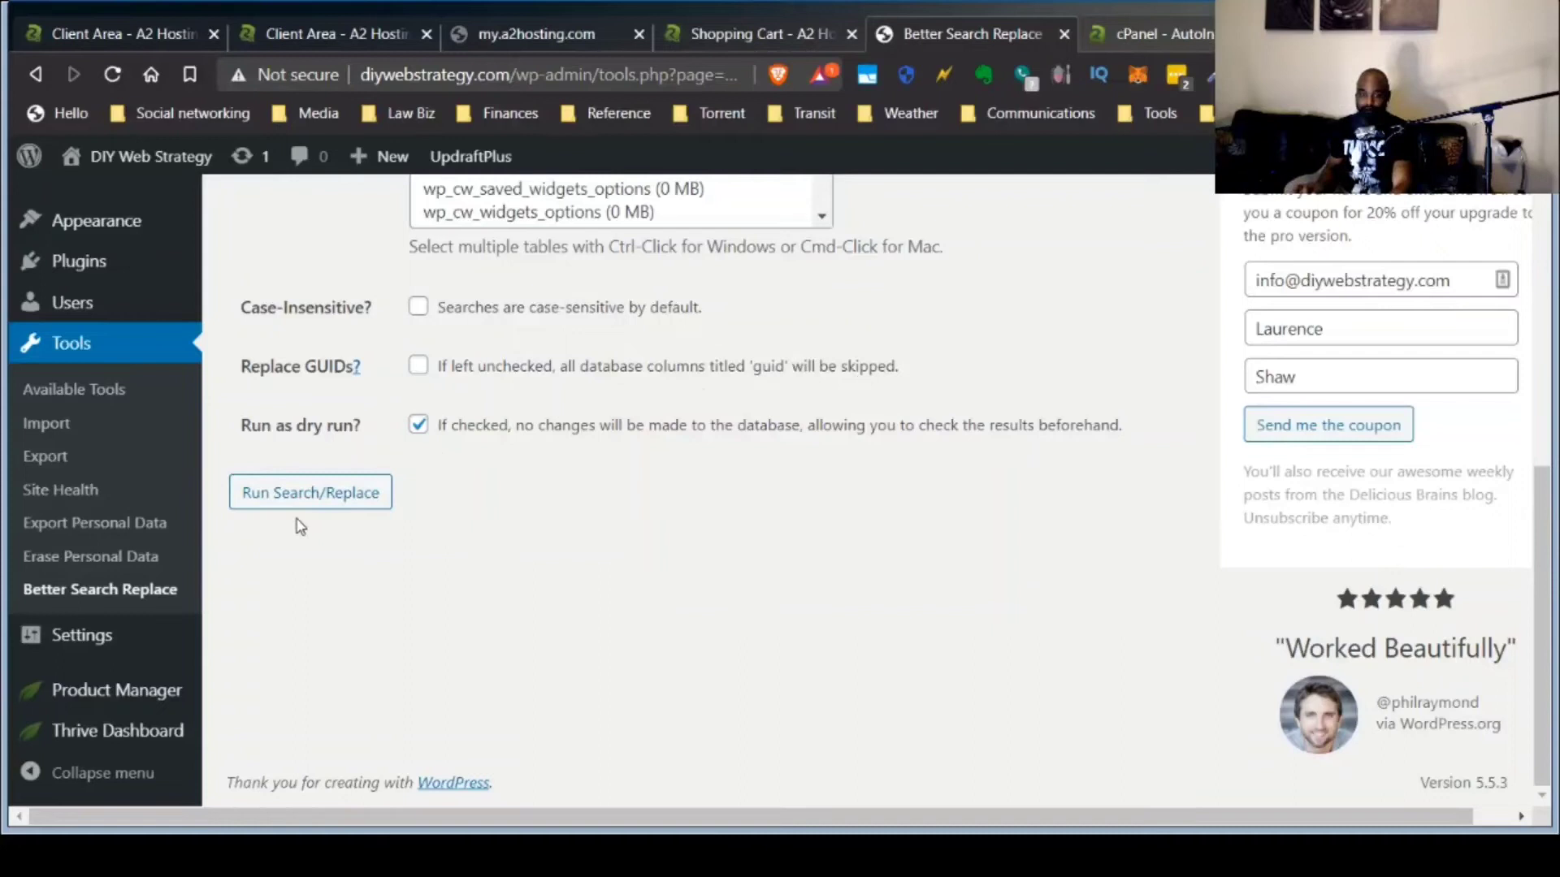
Search for 'wp super cache', install and activate WP Super Cache, and open its settings.
mouse_move(155, 262)
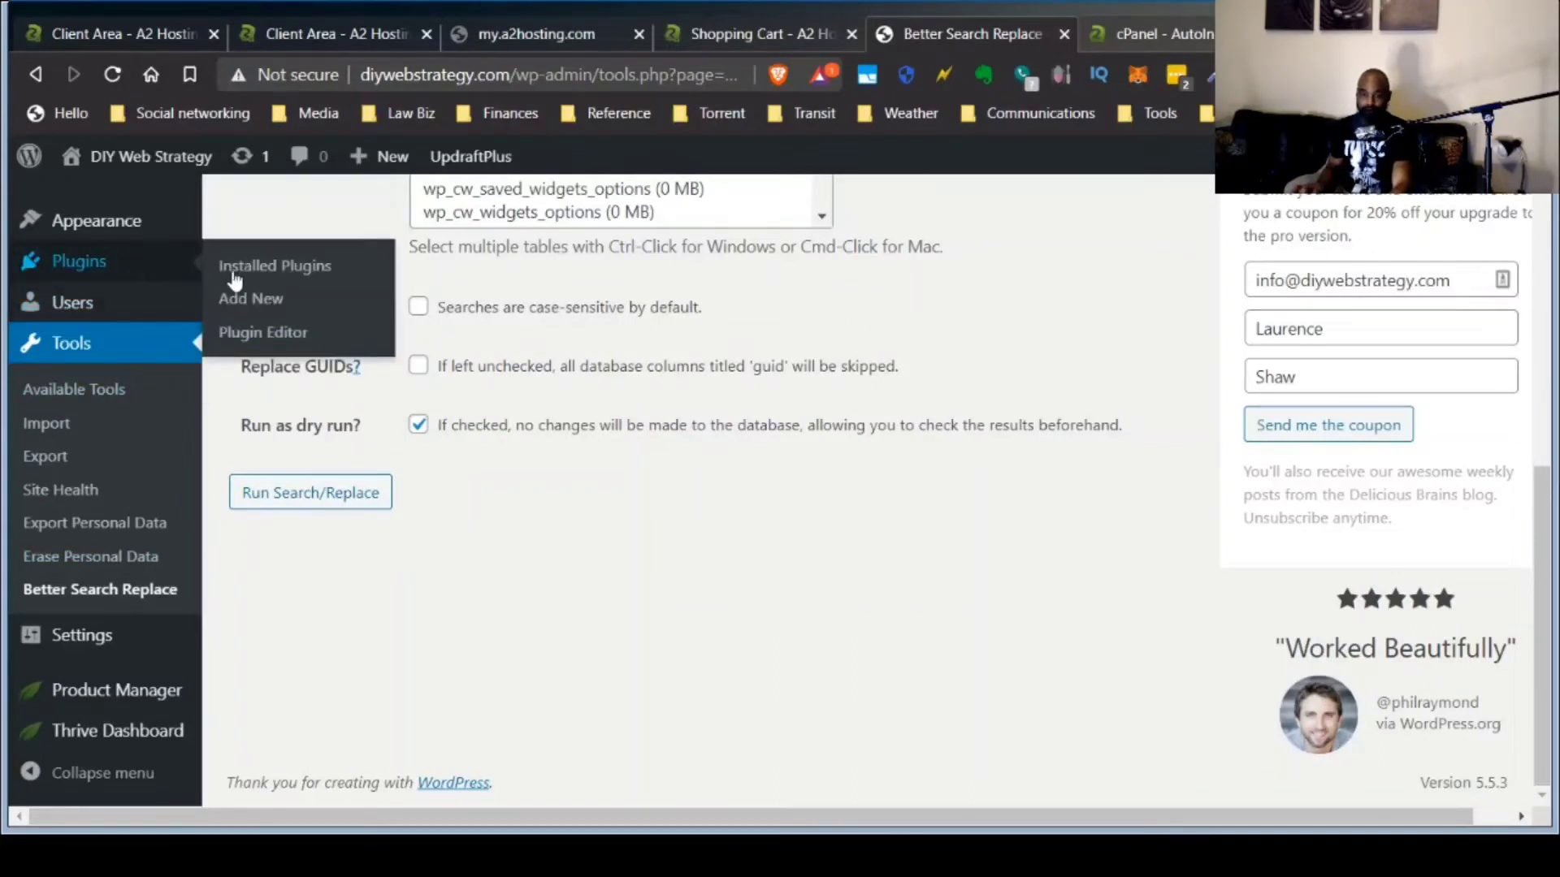
left_click(242, 306)
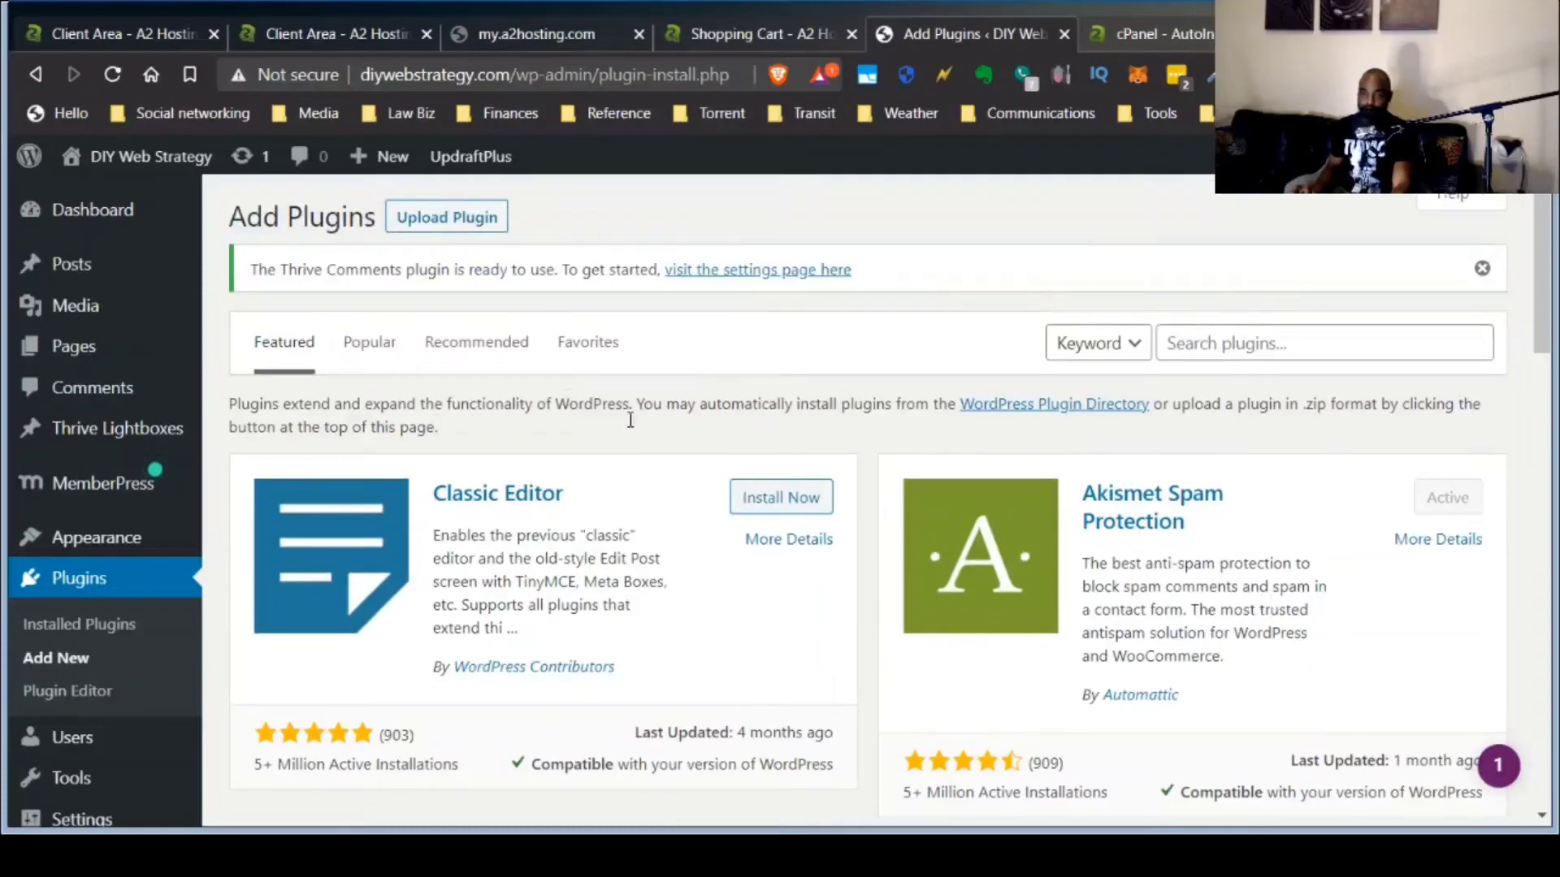
left_click(1216, 343)
type("w")
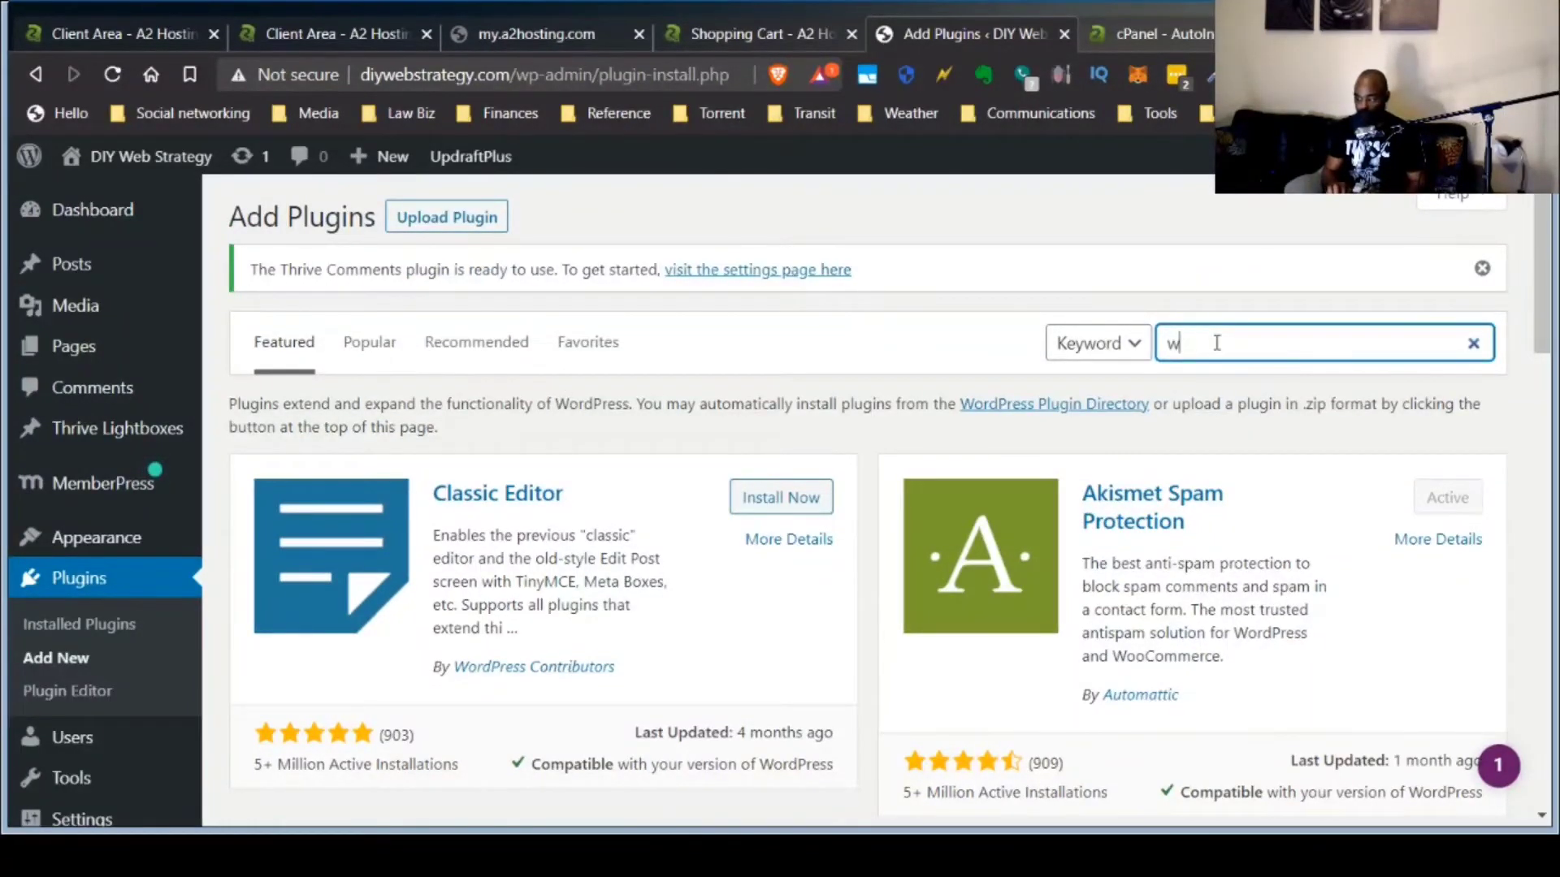
type("p supe")
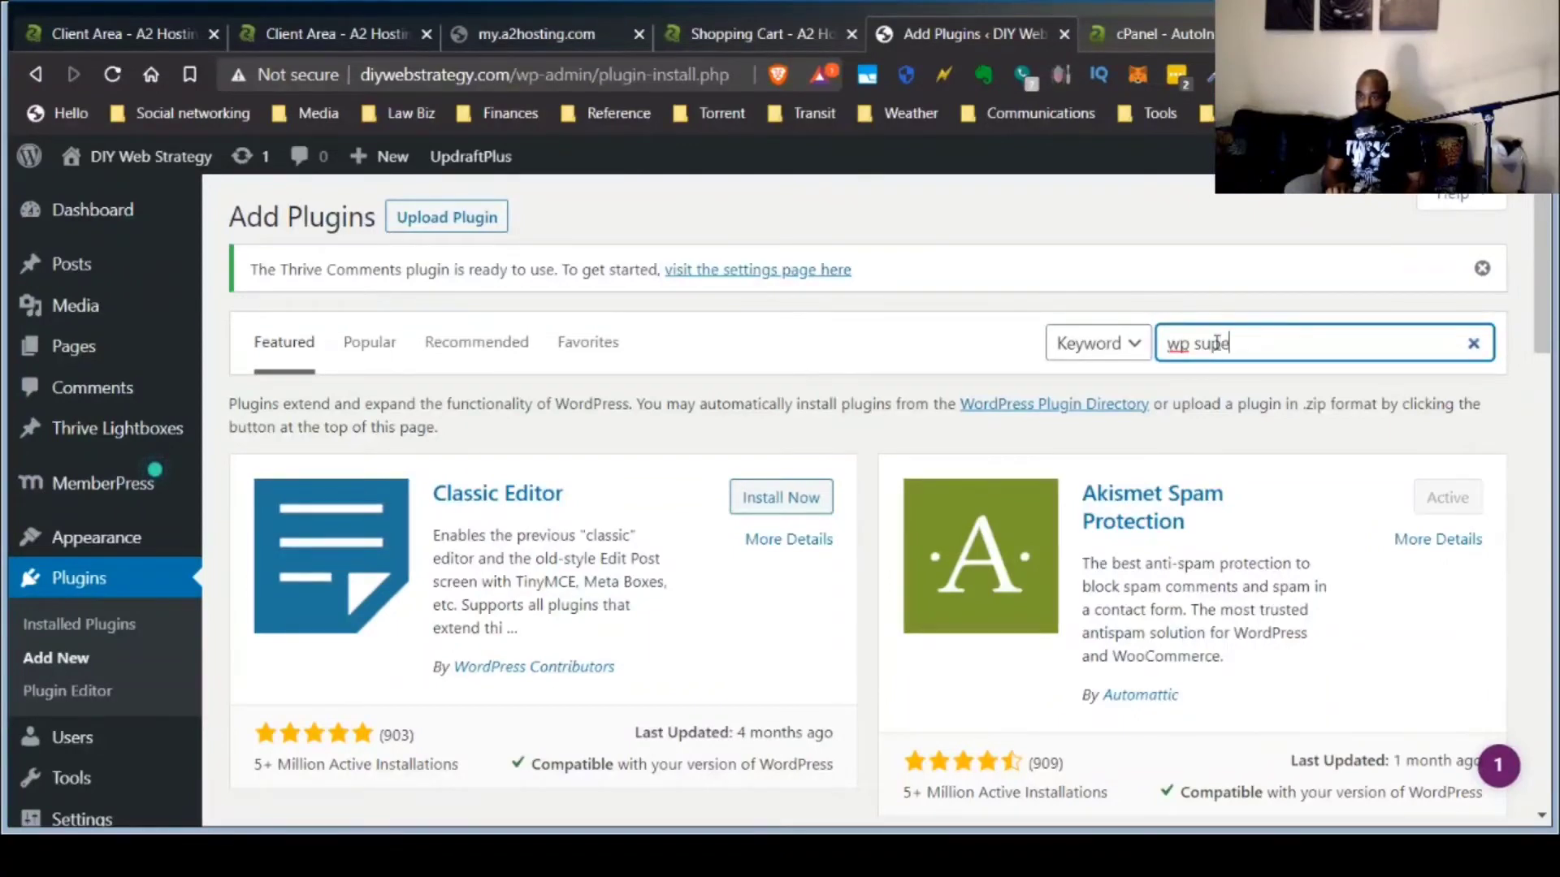
type("r cas")
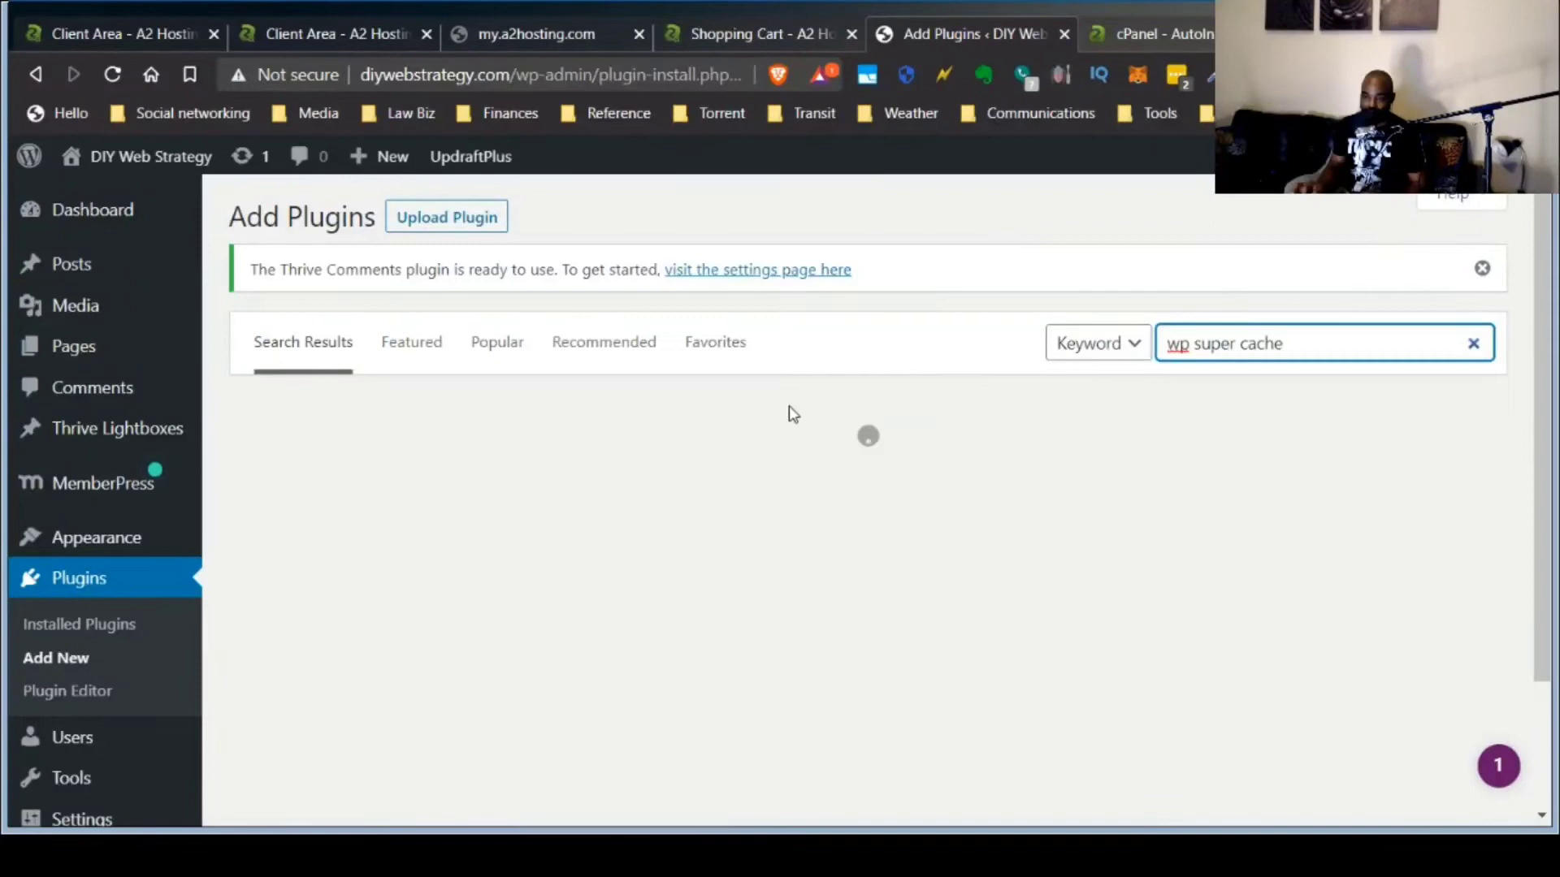
left_click(785, 484)
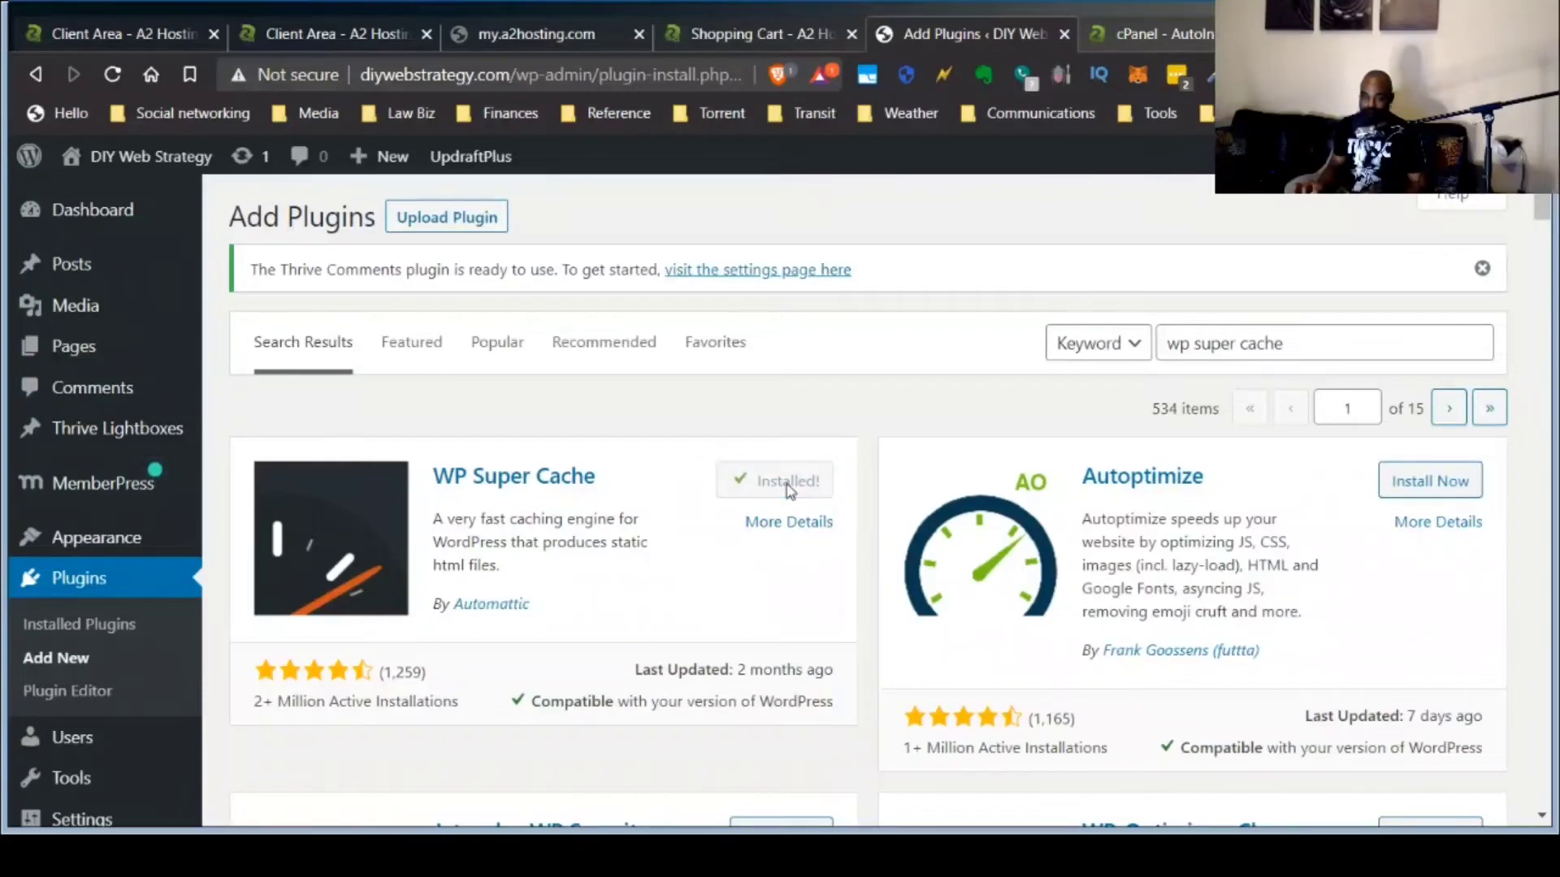
left_click(788, 487)
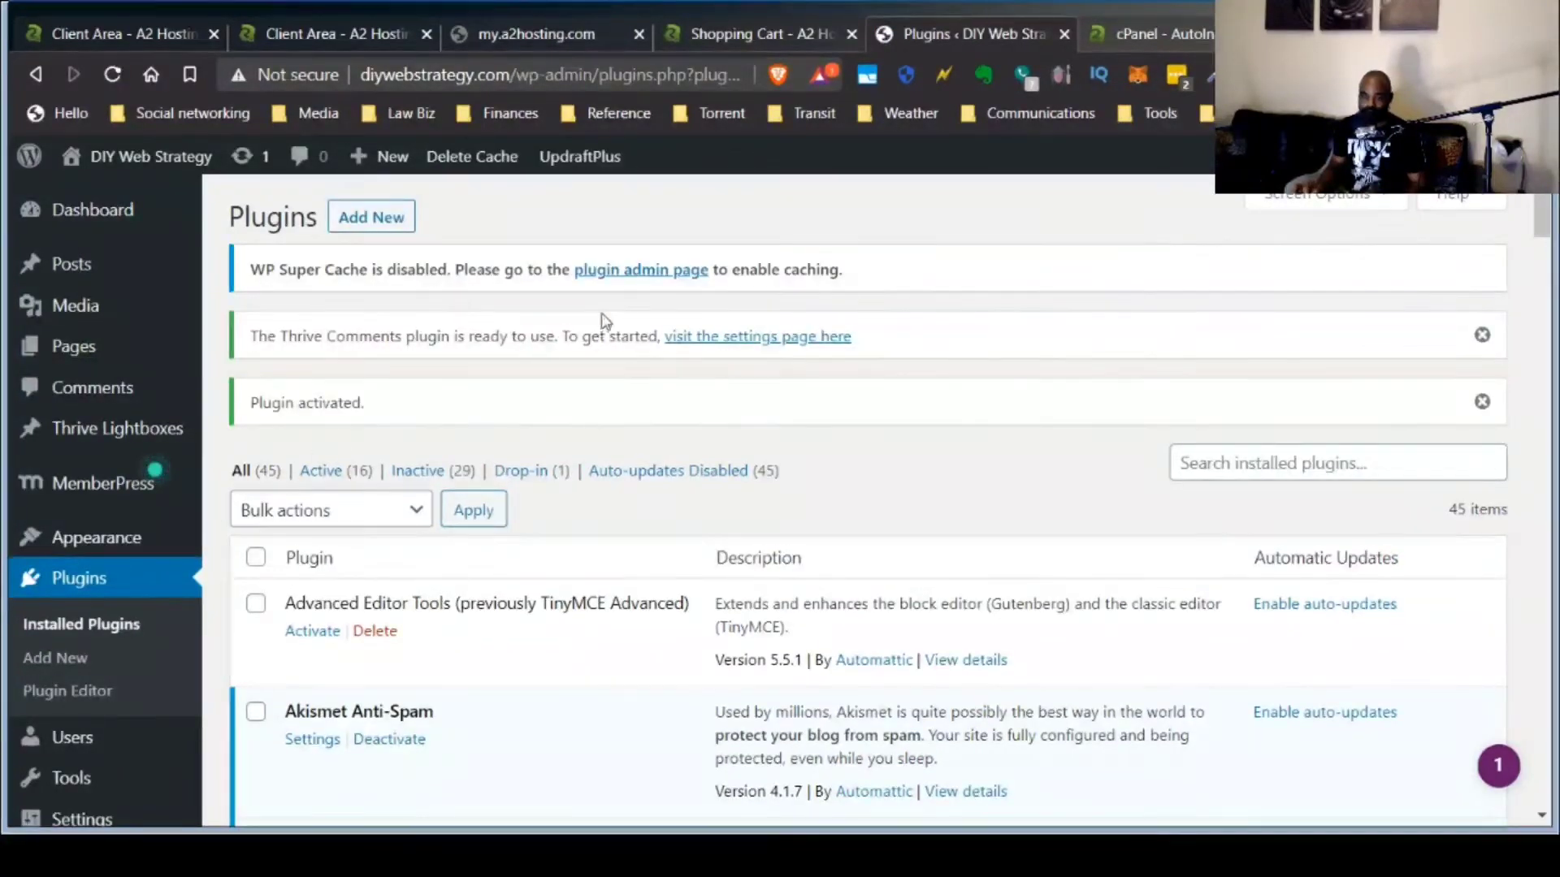
left_click(617, 270)
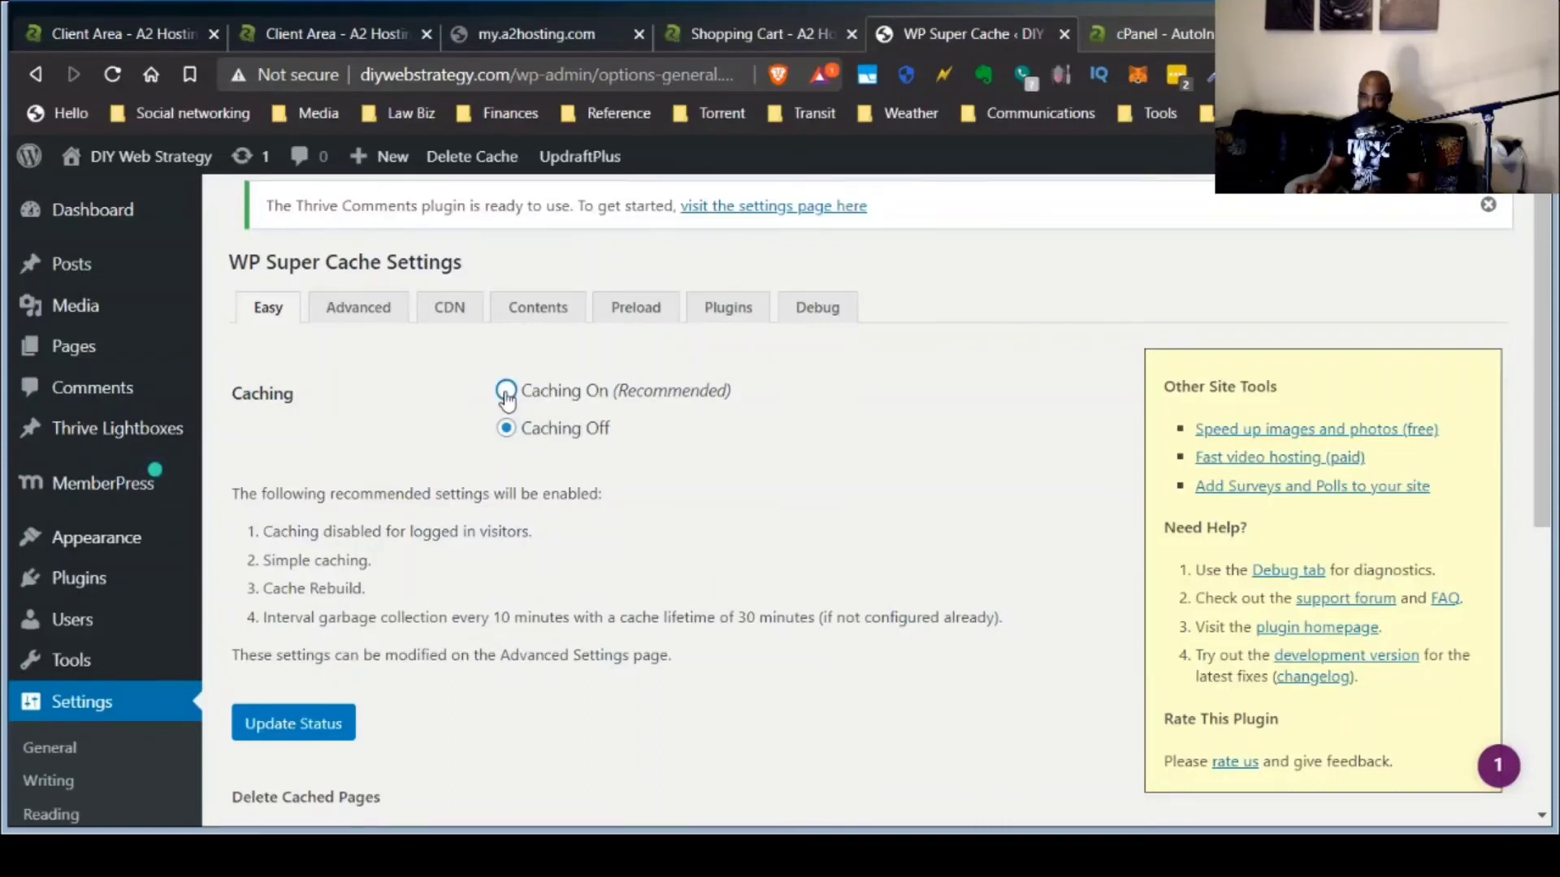
Set WP Super Cache to Caching On, update the status, and delete all cached pages.
left_click(506, 392)
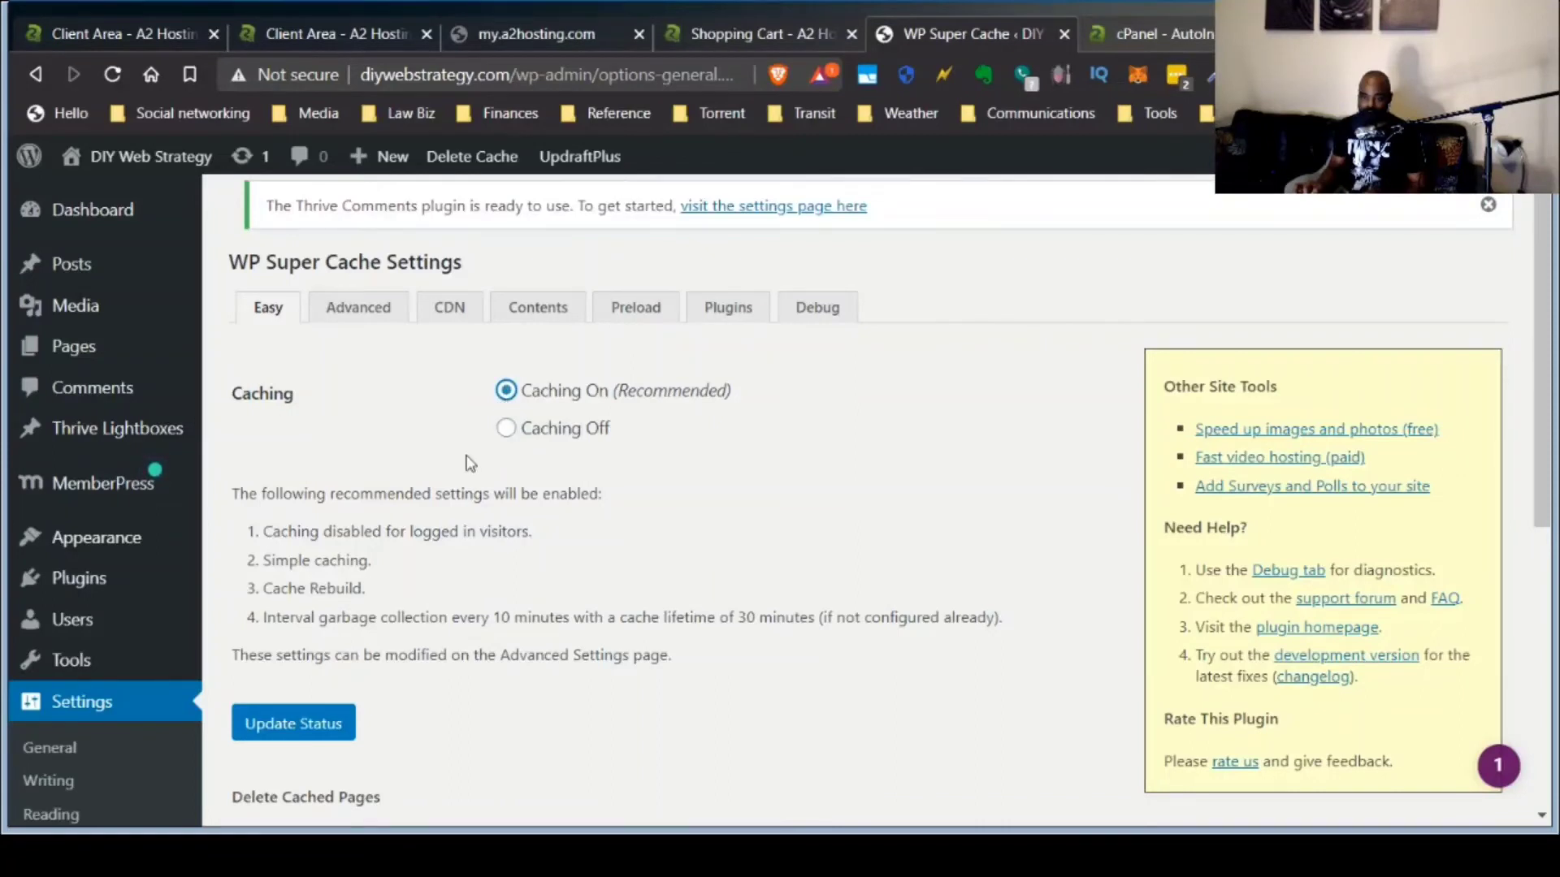
left_click(325, 714)
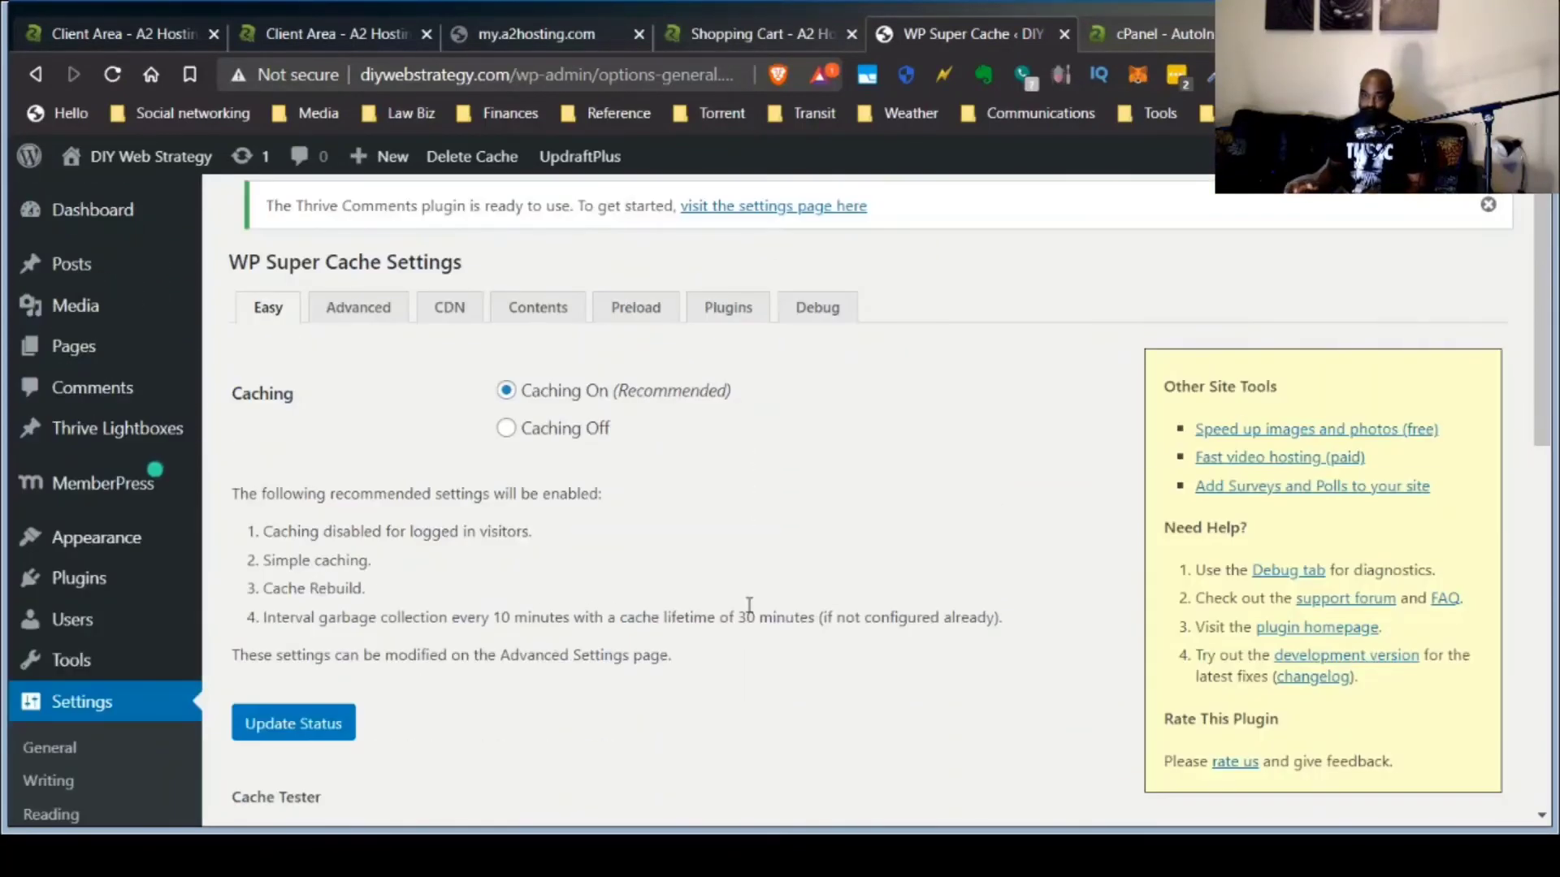
mouse_move(146, 538)
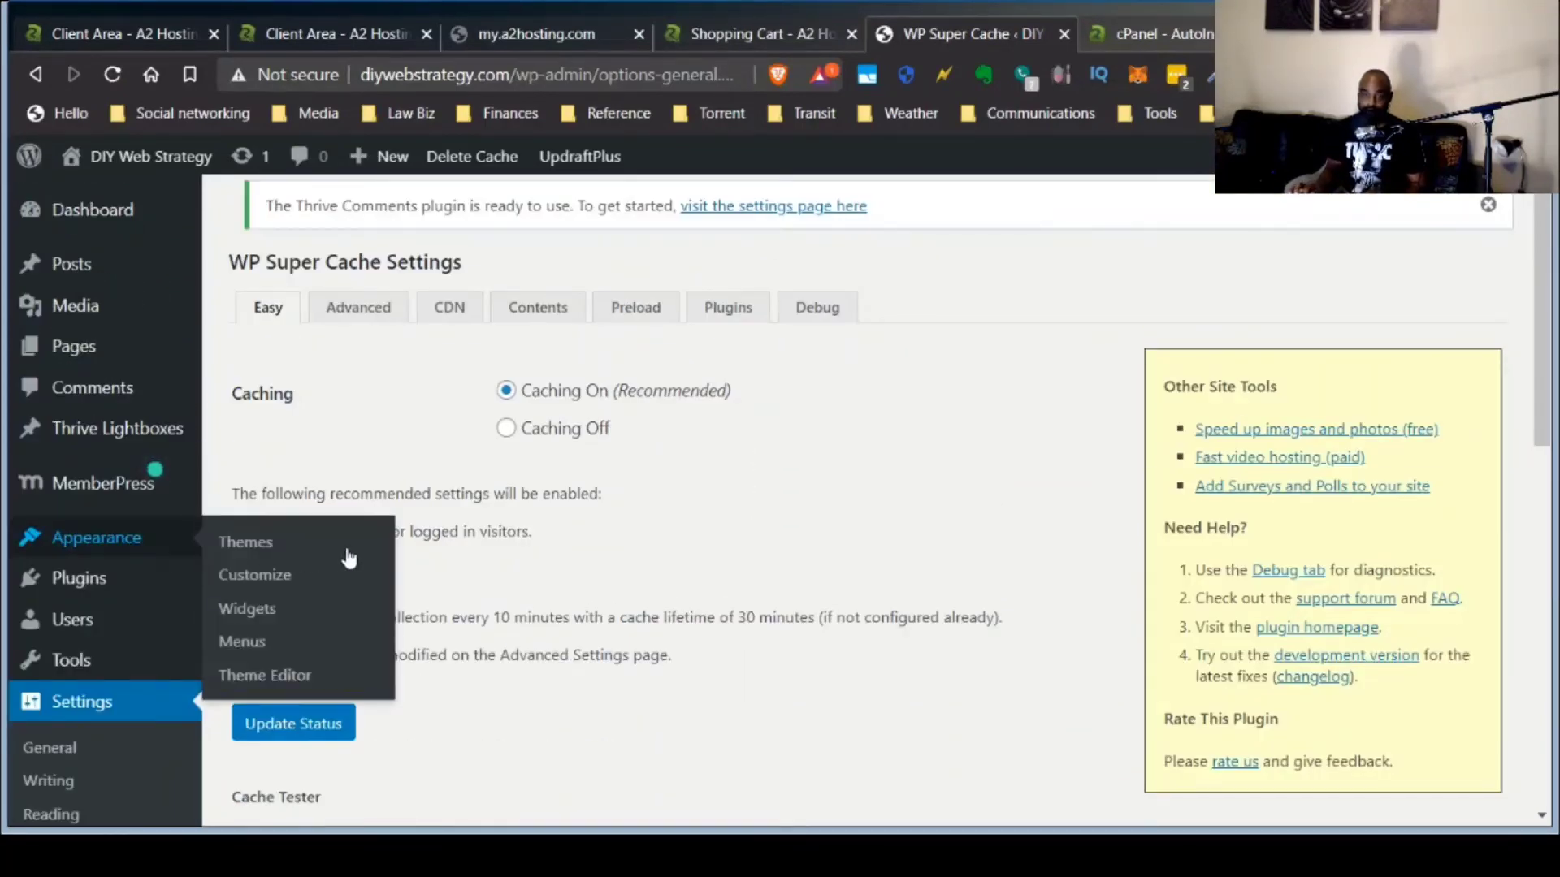
scroll(350, 555, "down", 5)
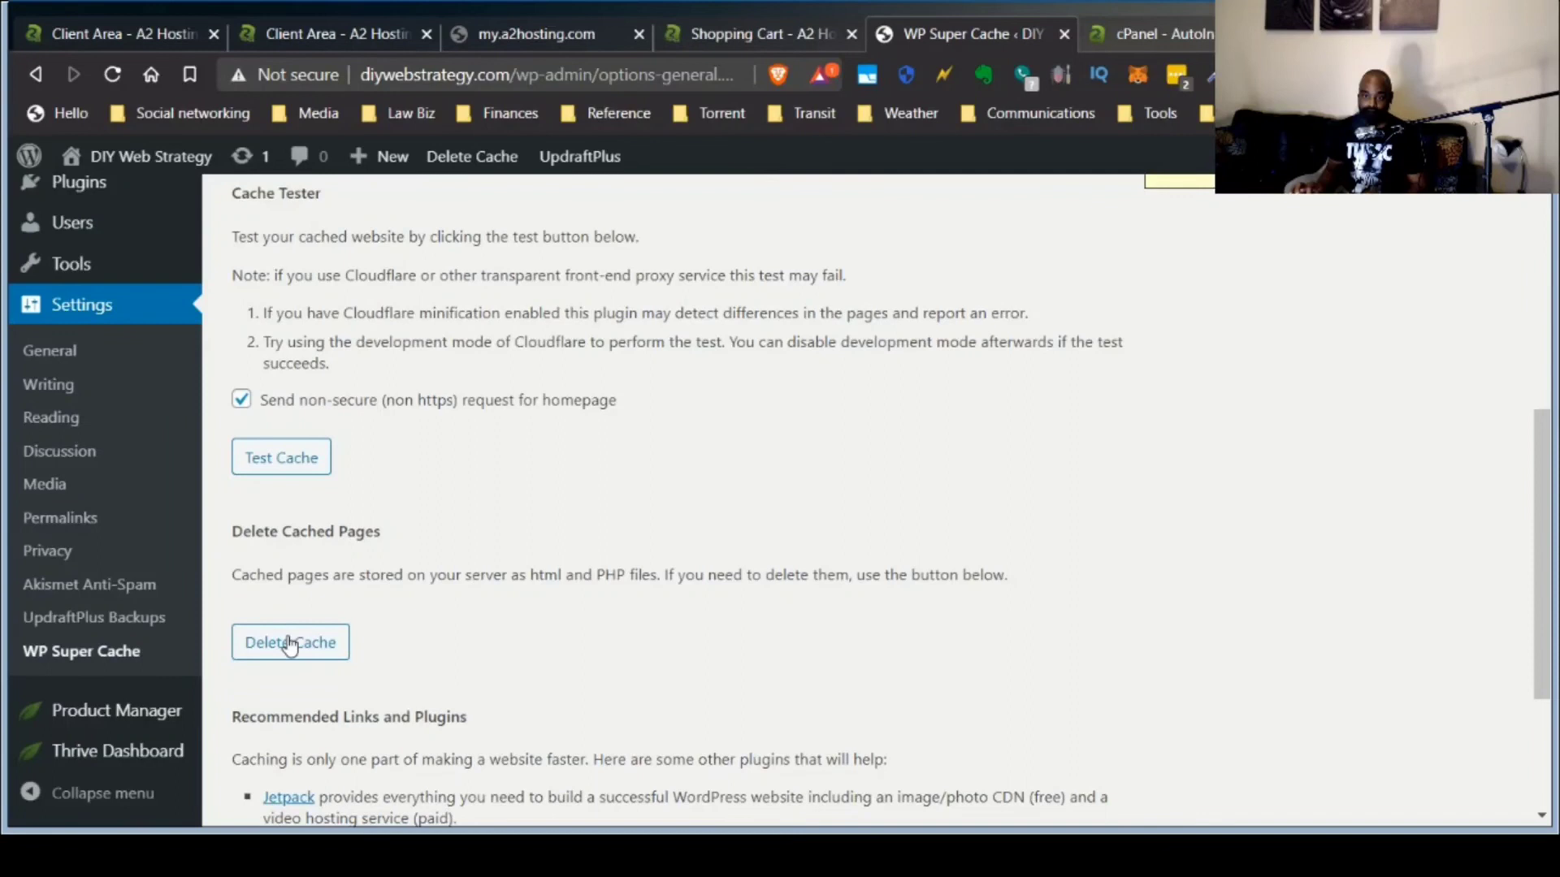
left_click(288, 645)
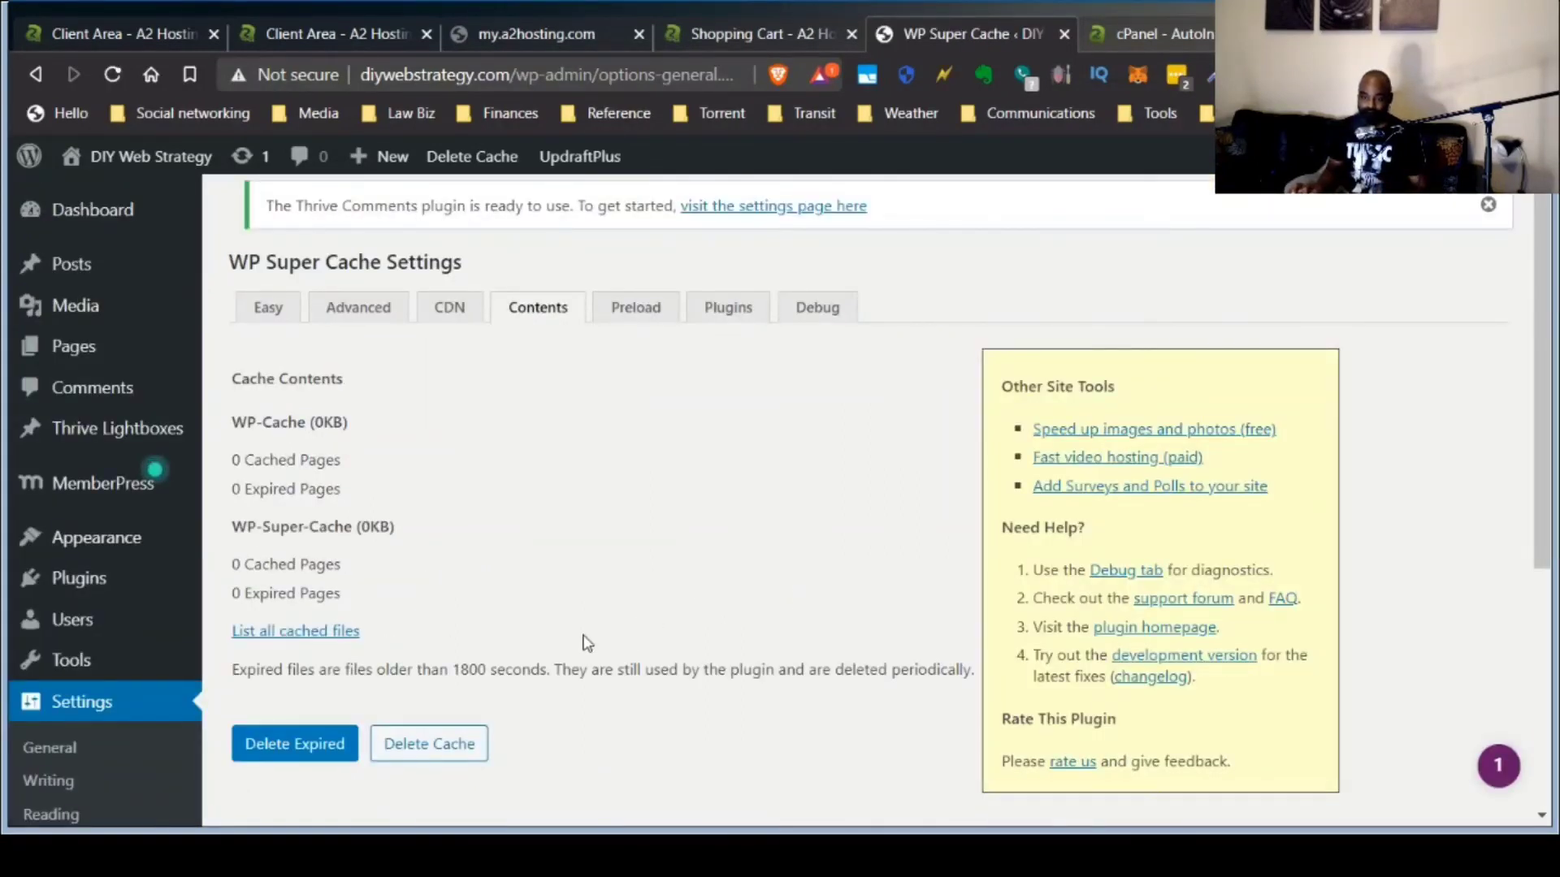
left_click(433, 741)
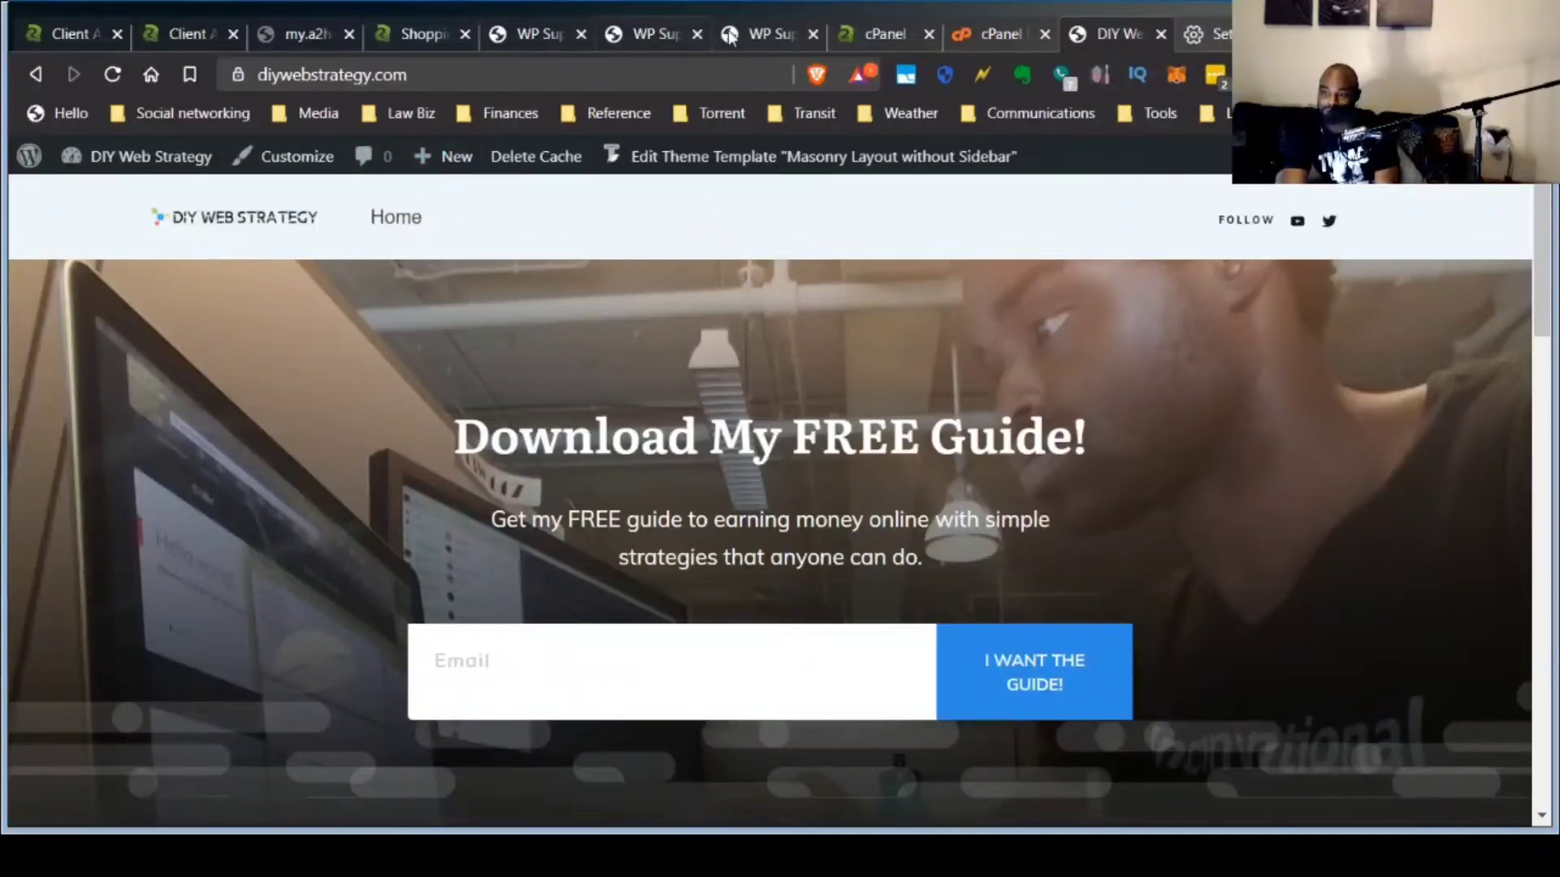
left_click(763, 31)
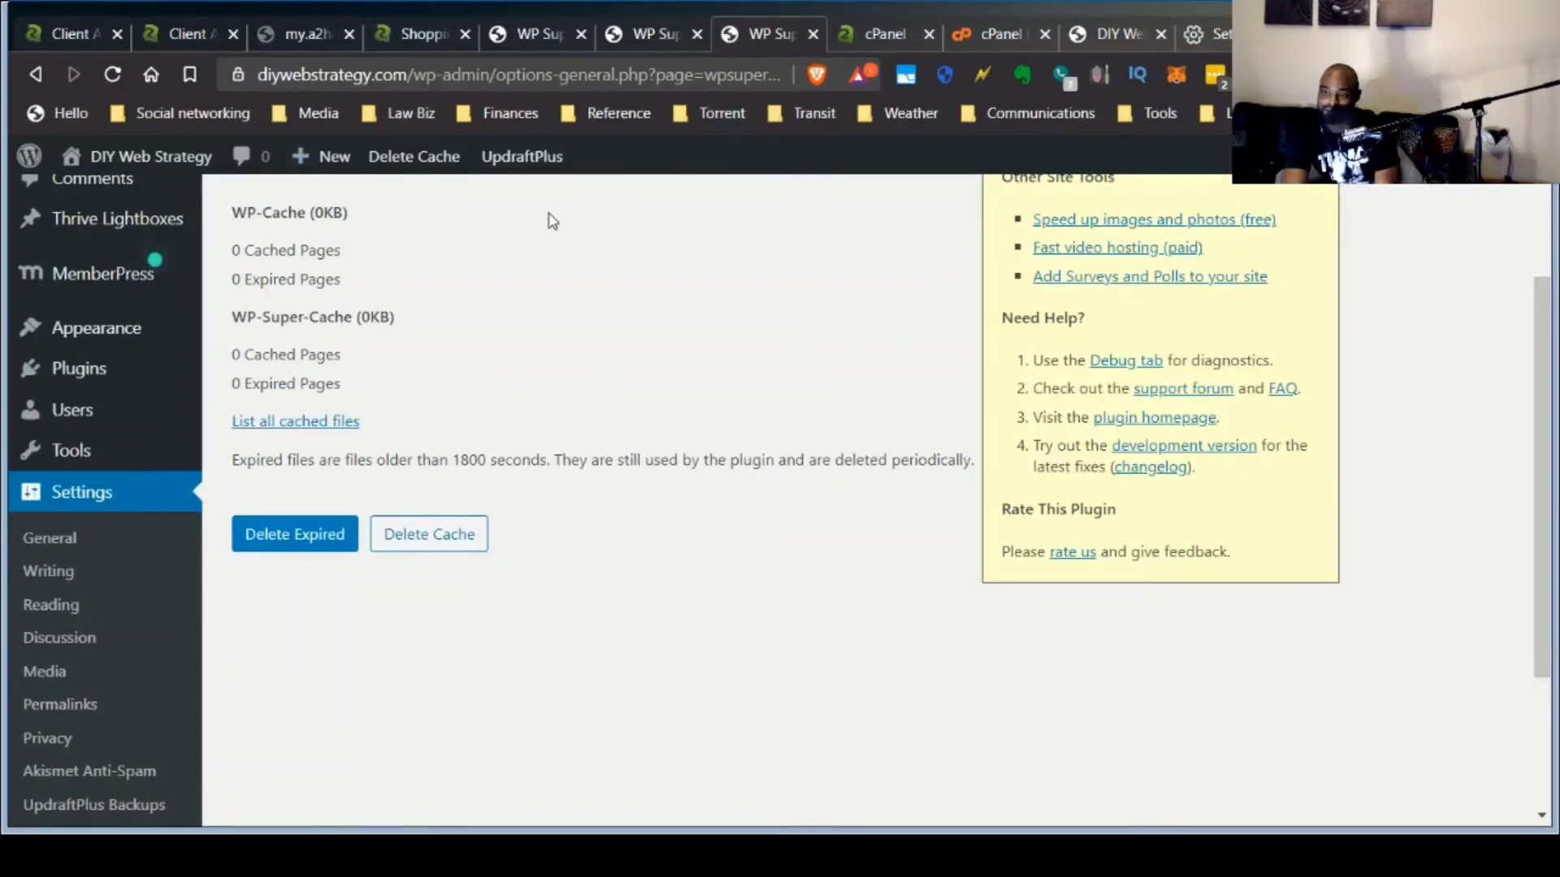
left_click(668, 43)
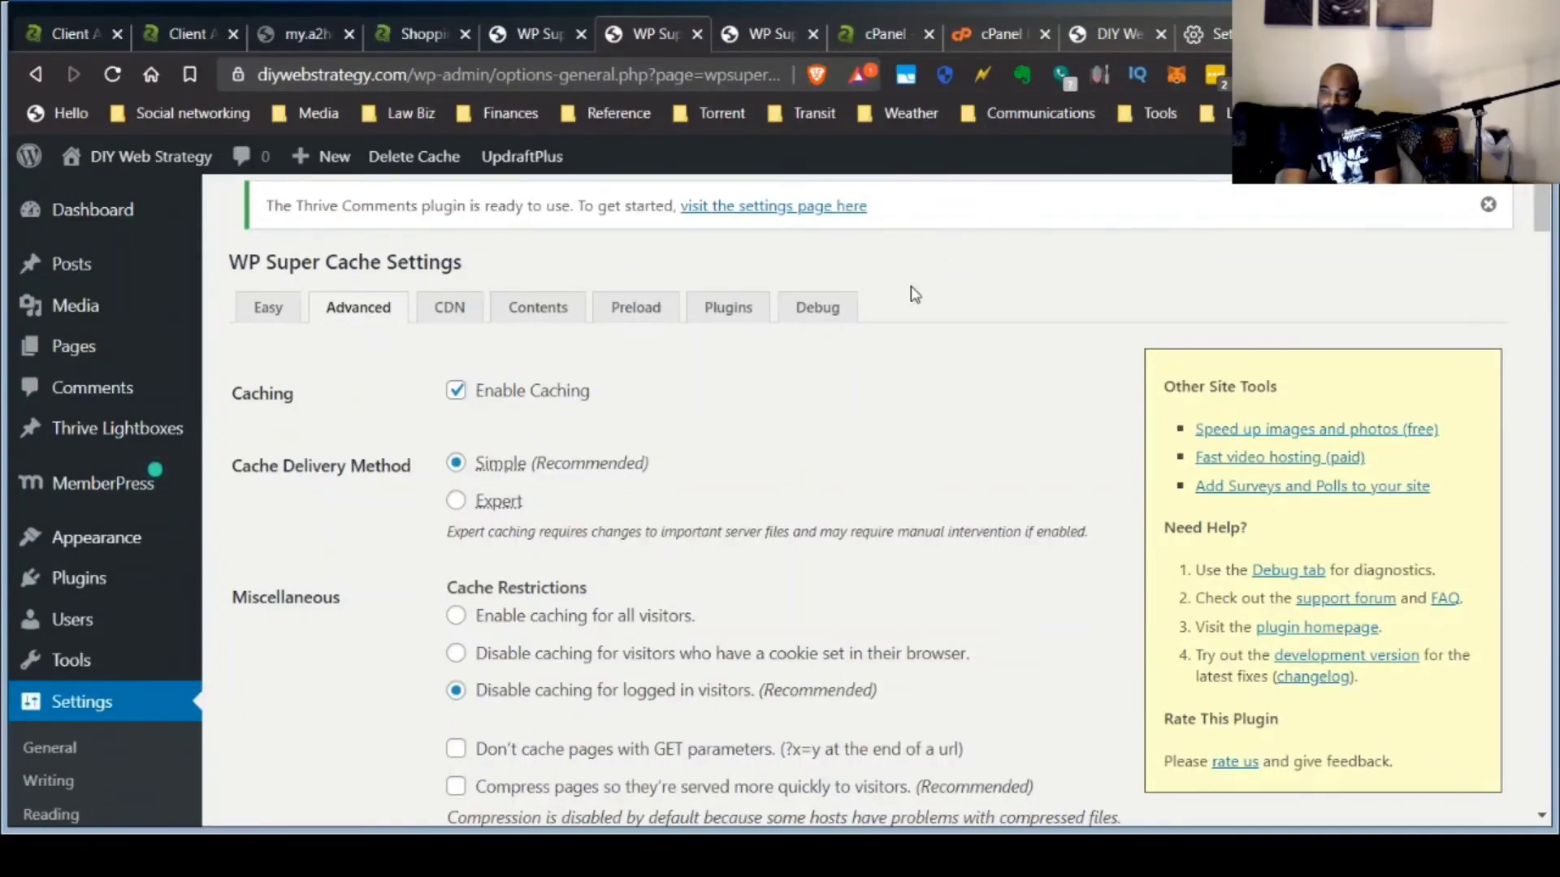
left_click(1111, 32)
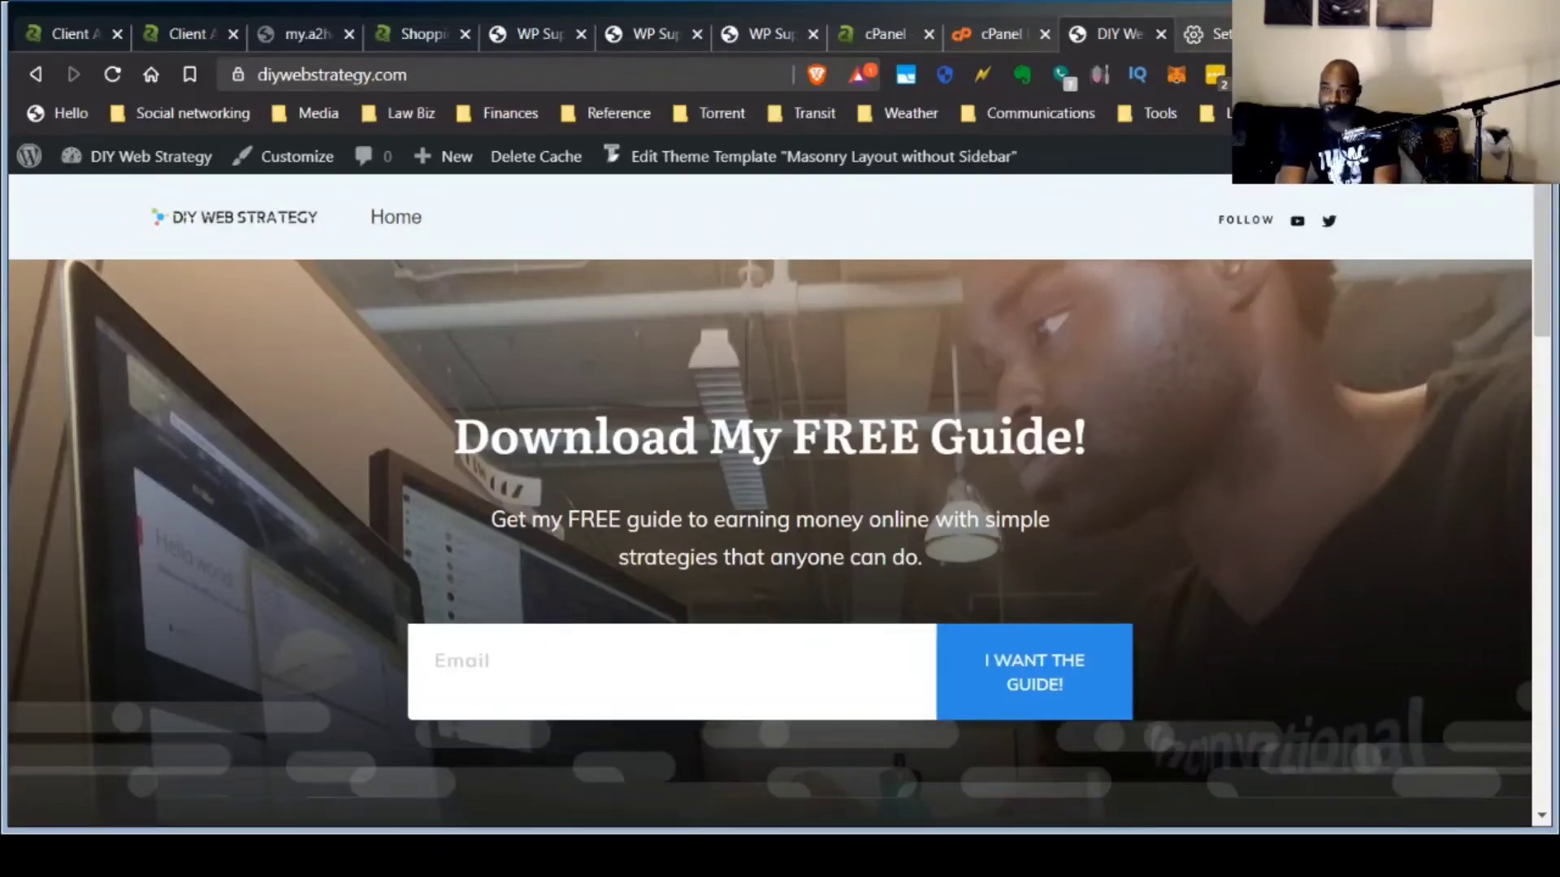
Load whynopadlock.com in a new tab and copy the diywebstrategy.com address from the site tab.
key("ctrl+t")
type("w")
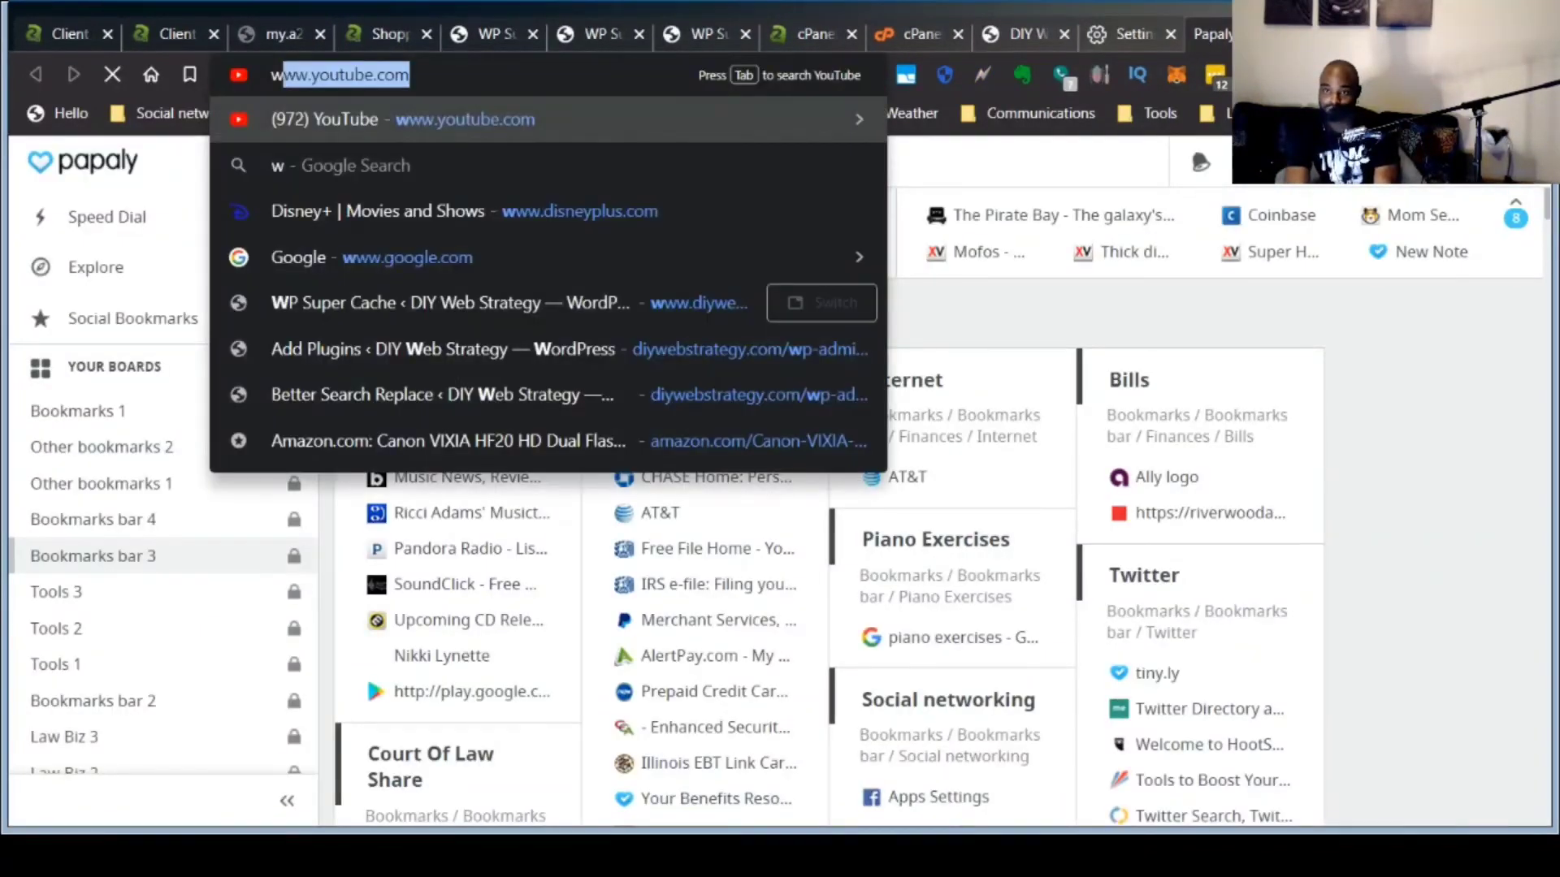
type("hyno")
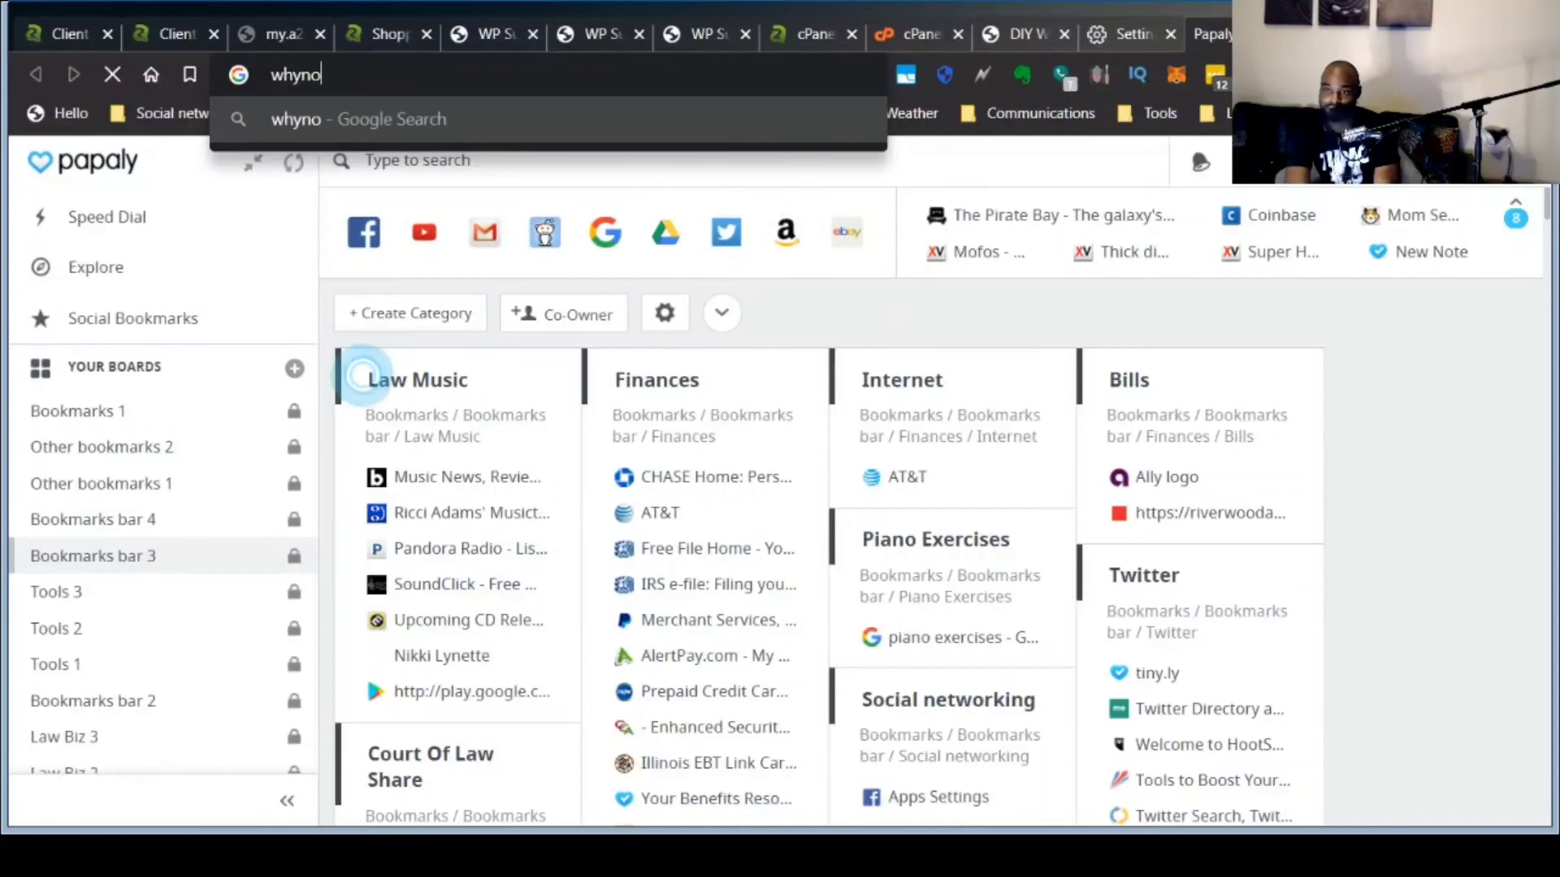
type("padlock.com")
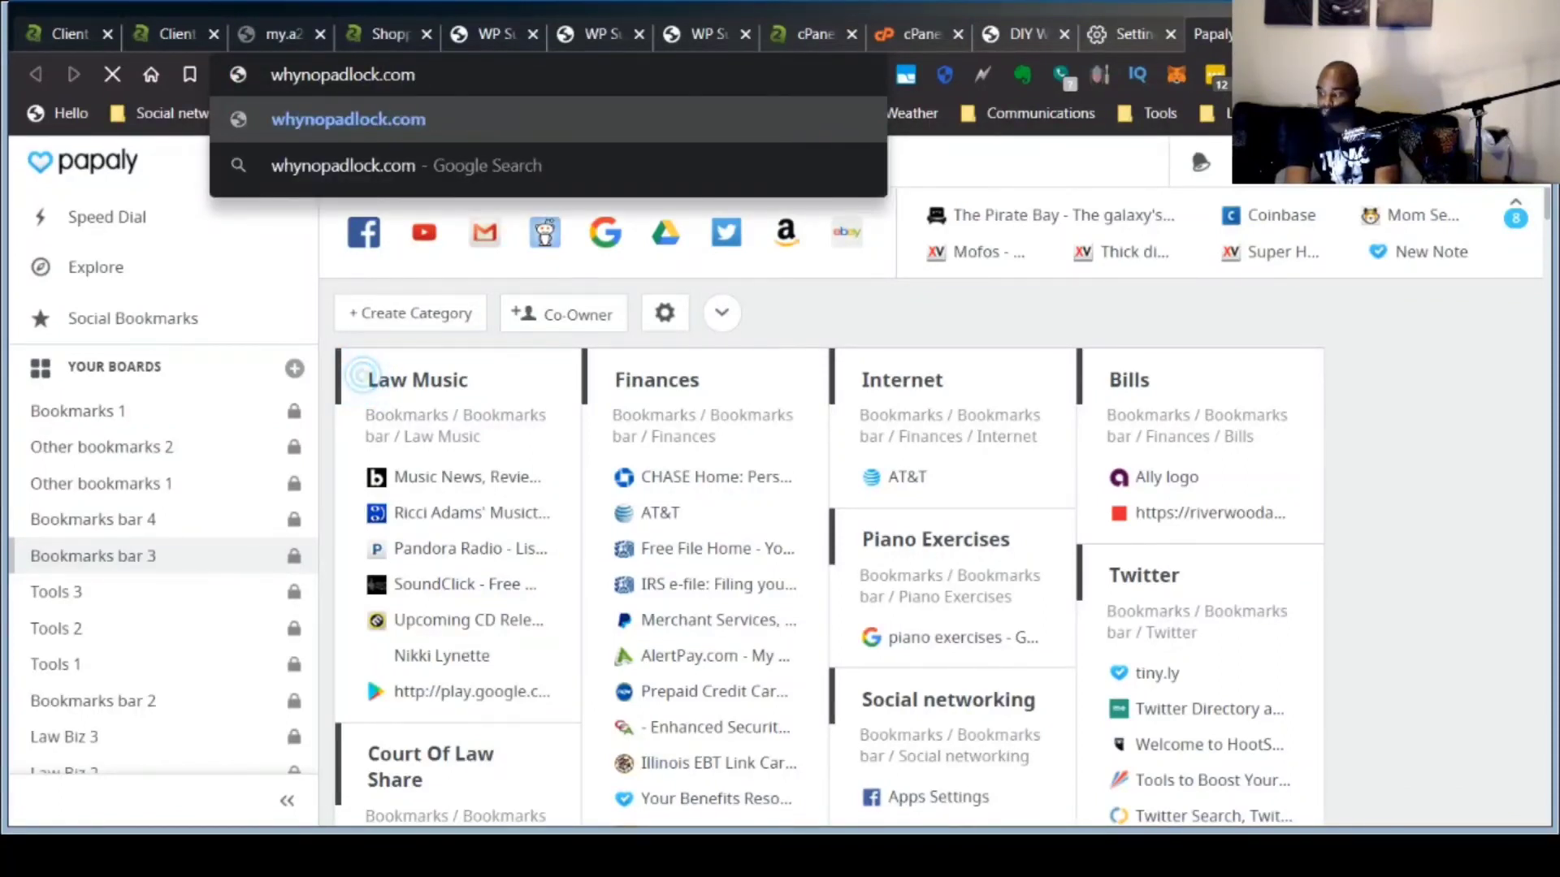
key("Return")
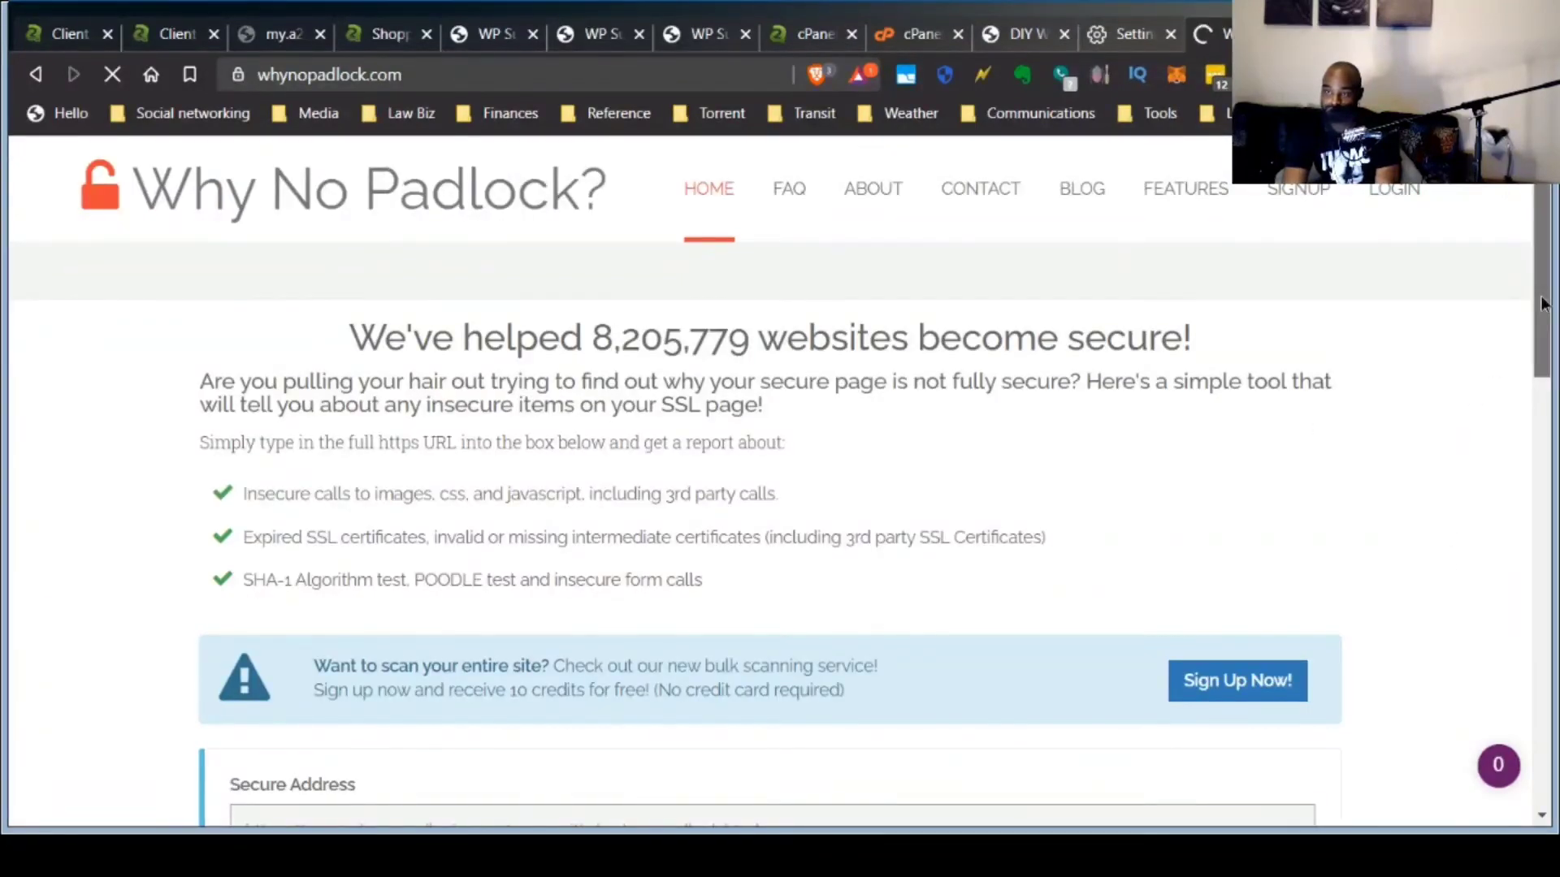
scroll(1544, 303, "down", 5)
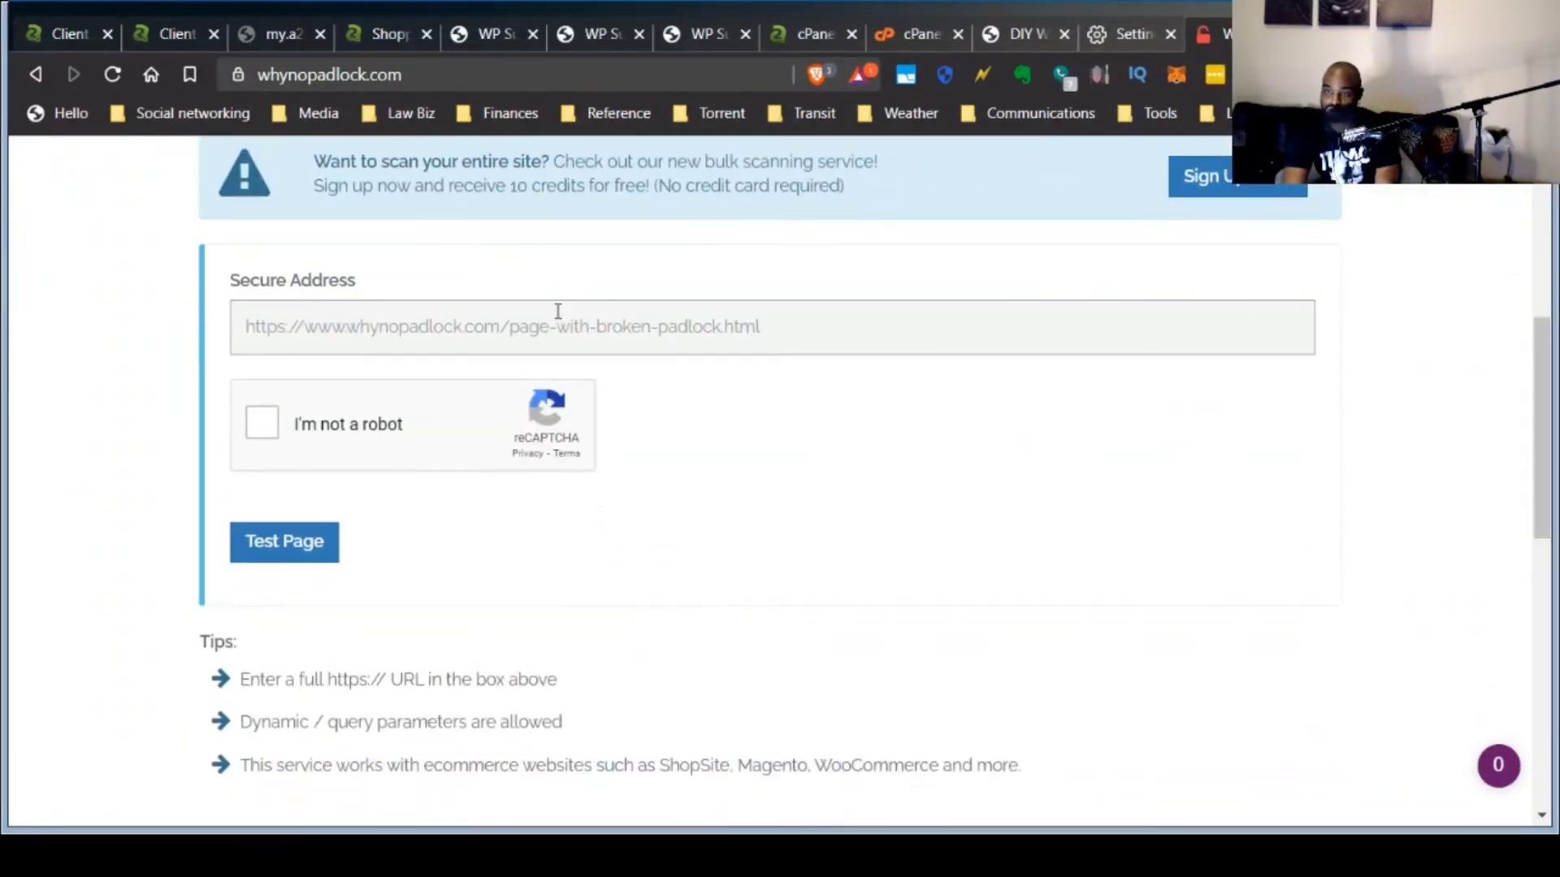
left_click(1006, 37)
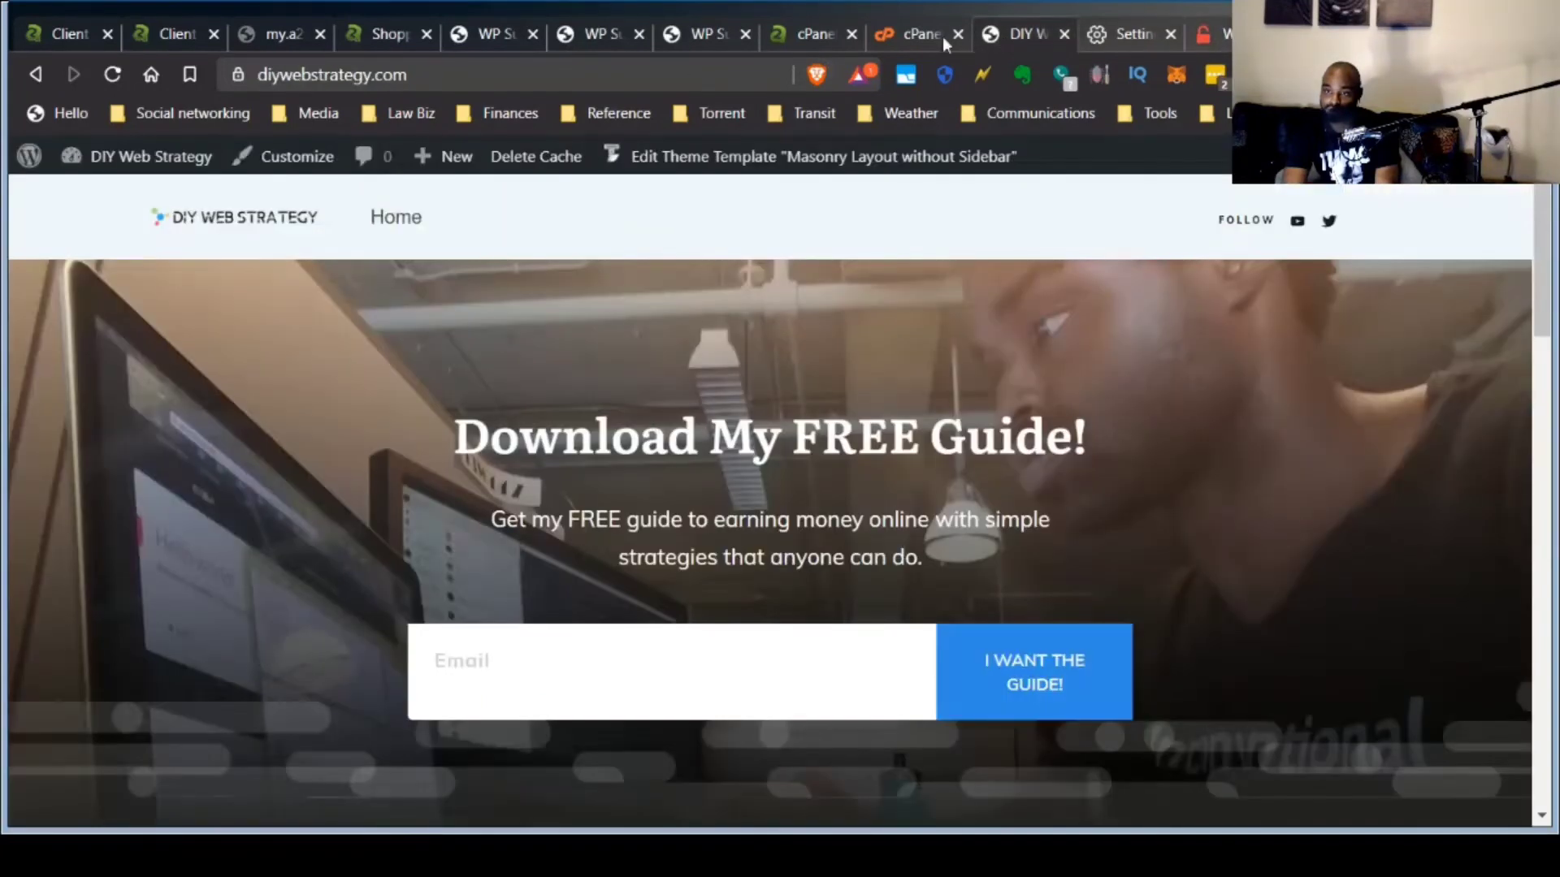
left_click(511, 65)
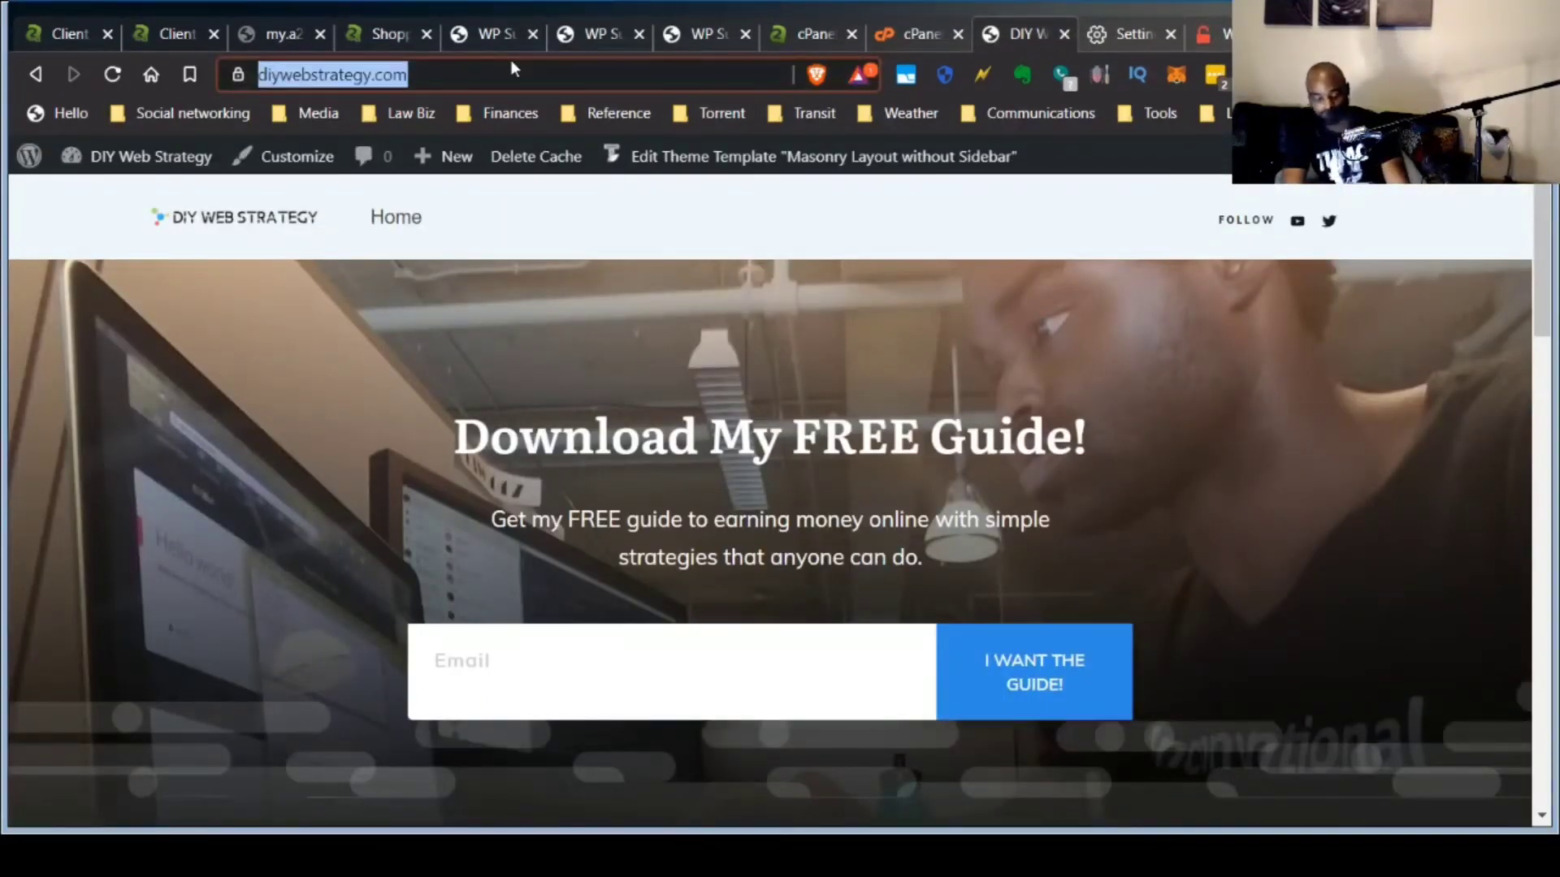
left_click(1210, 34)
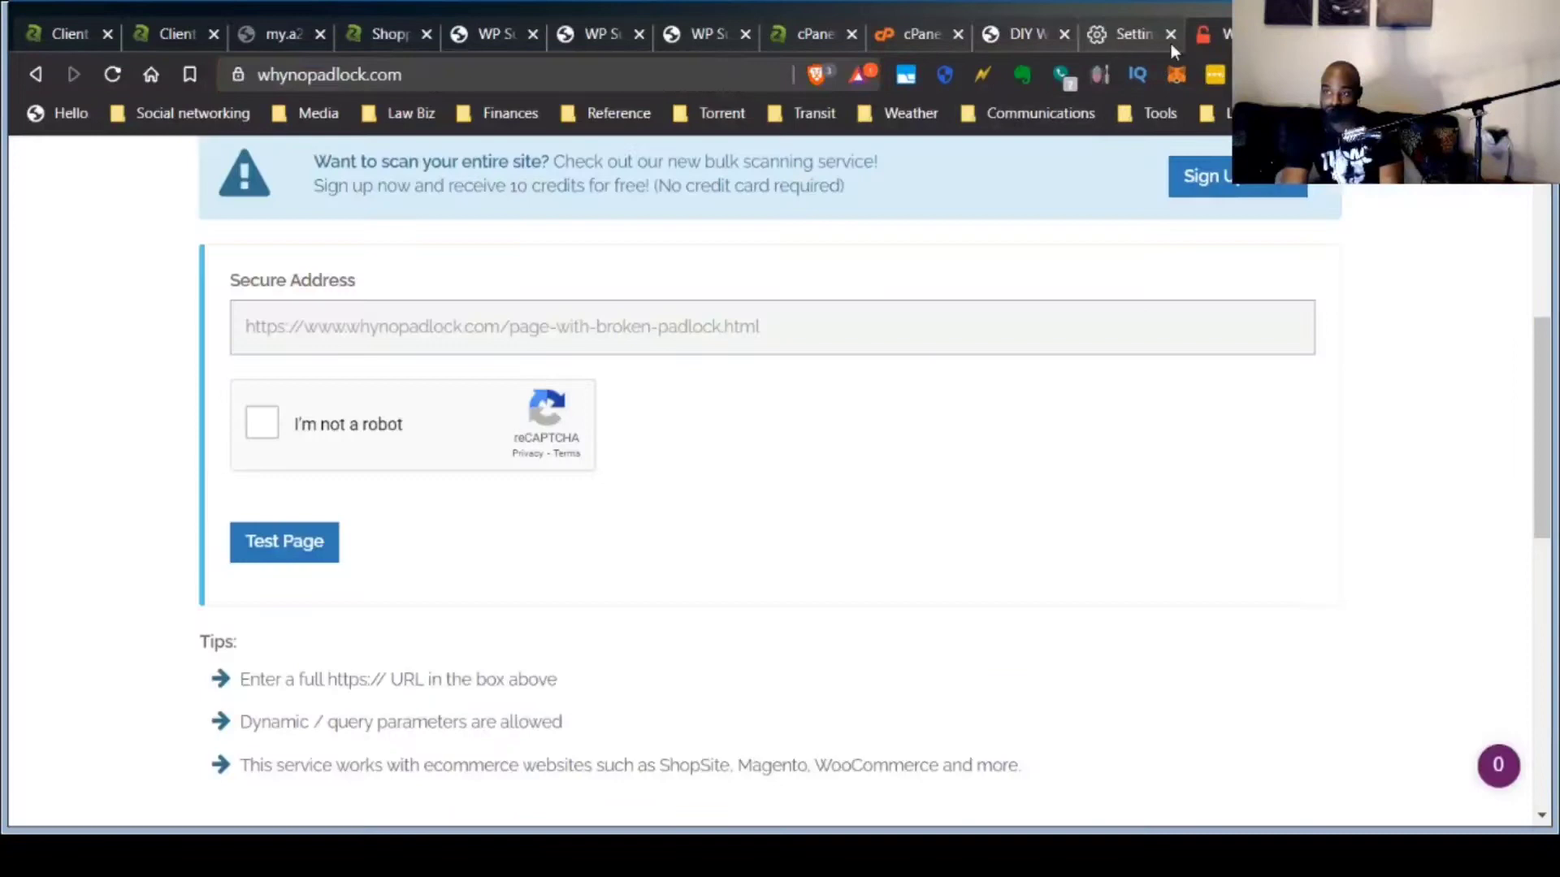
Tick 'I'm not a robot' and solve the traffic-light image challenges.
left_click(262, 423)
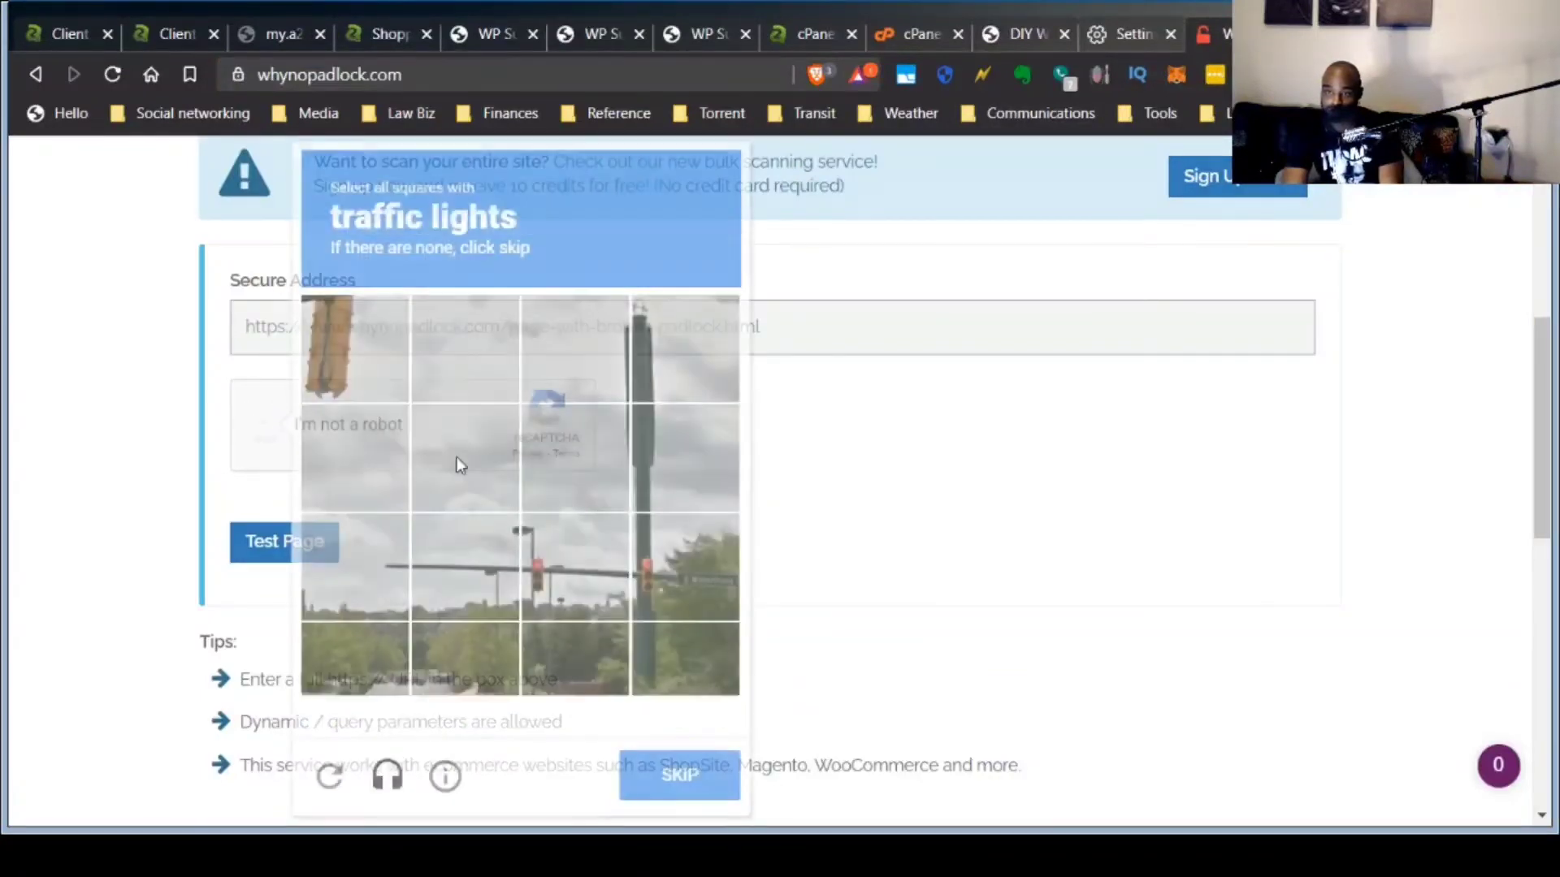
left_click(359, 362)
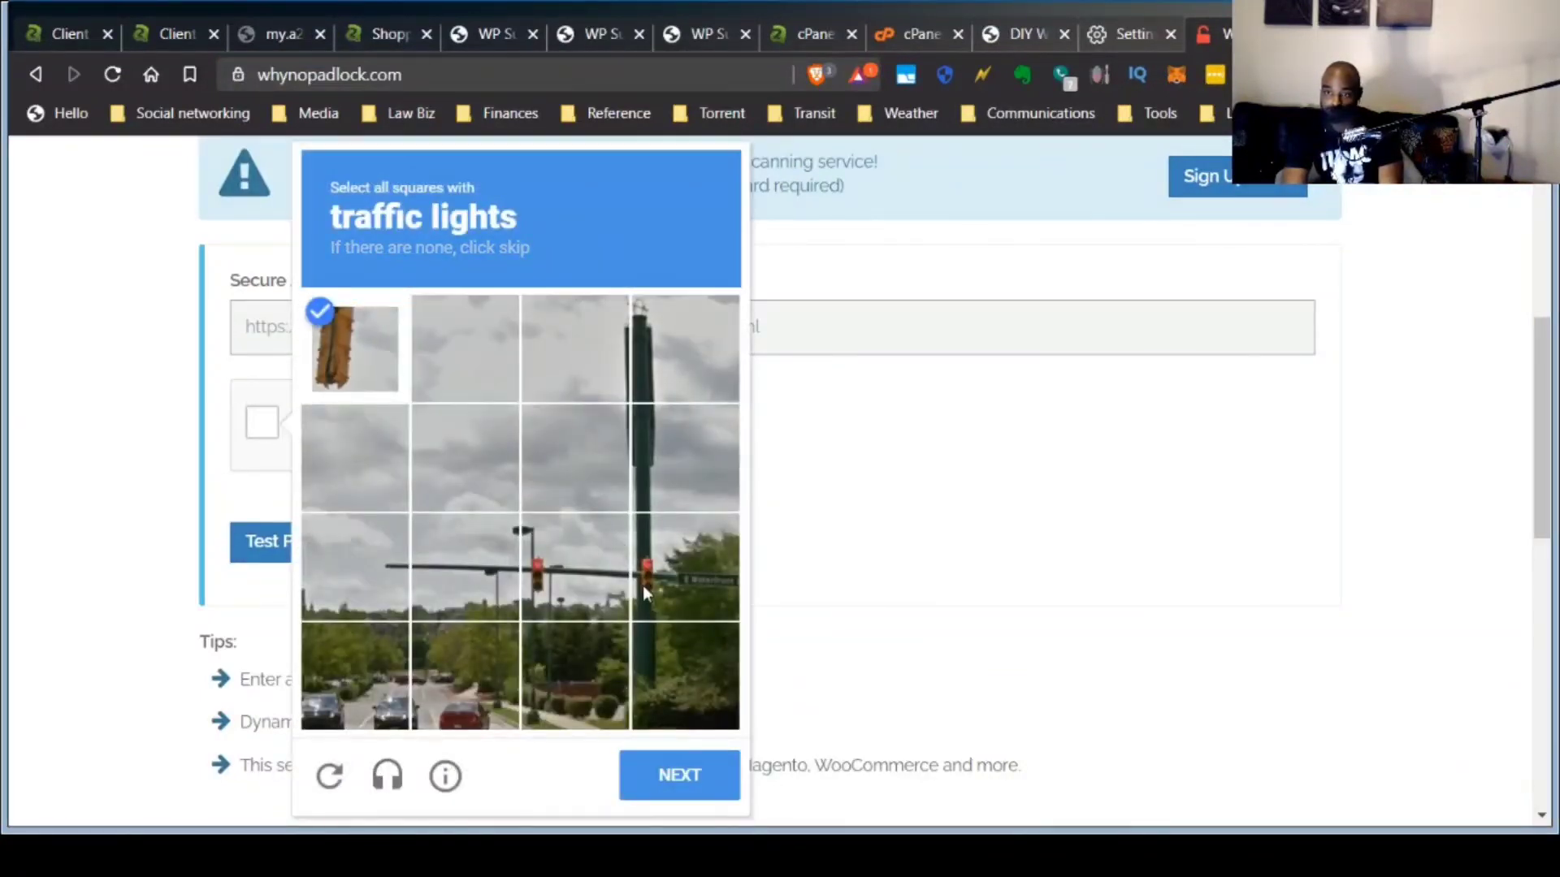
left_click(685, 568)
left_click(561, 581)
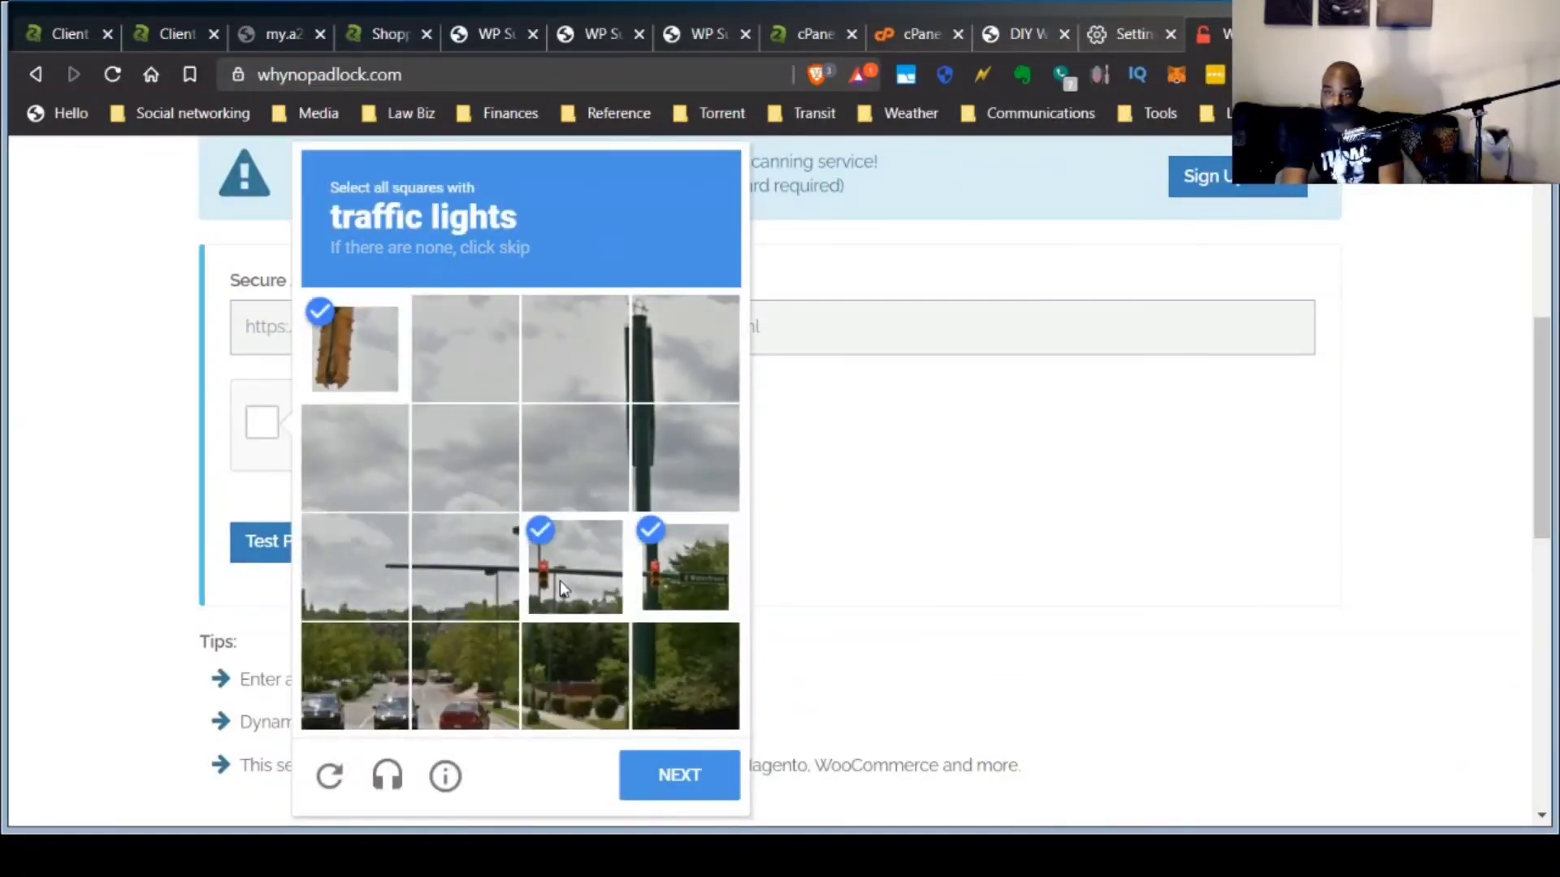
left_click(658, 759)
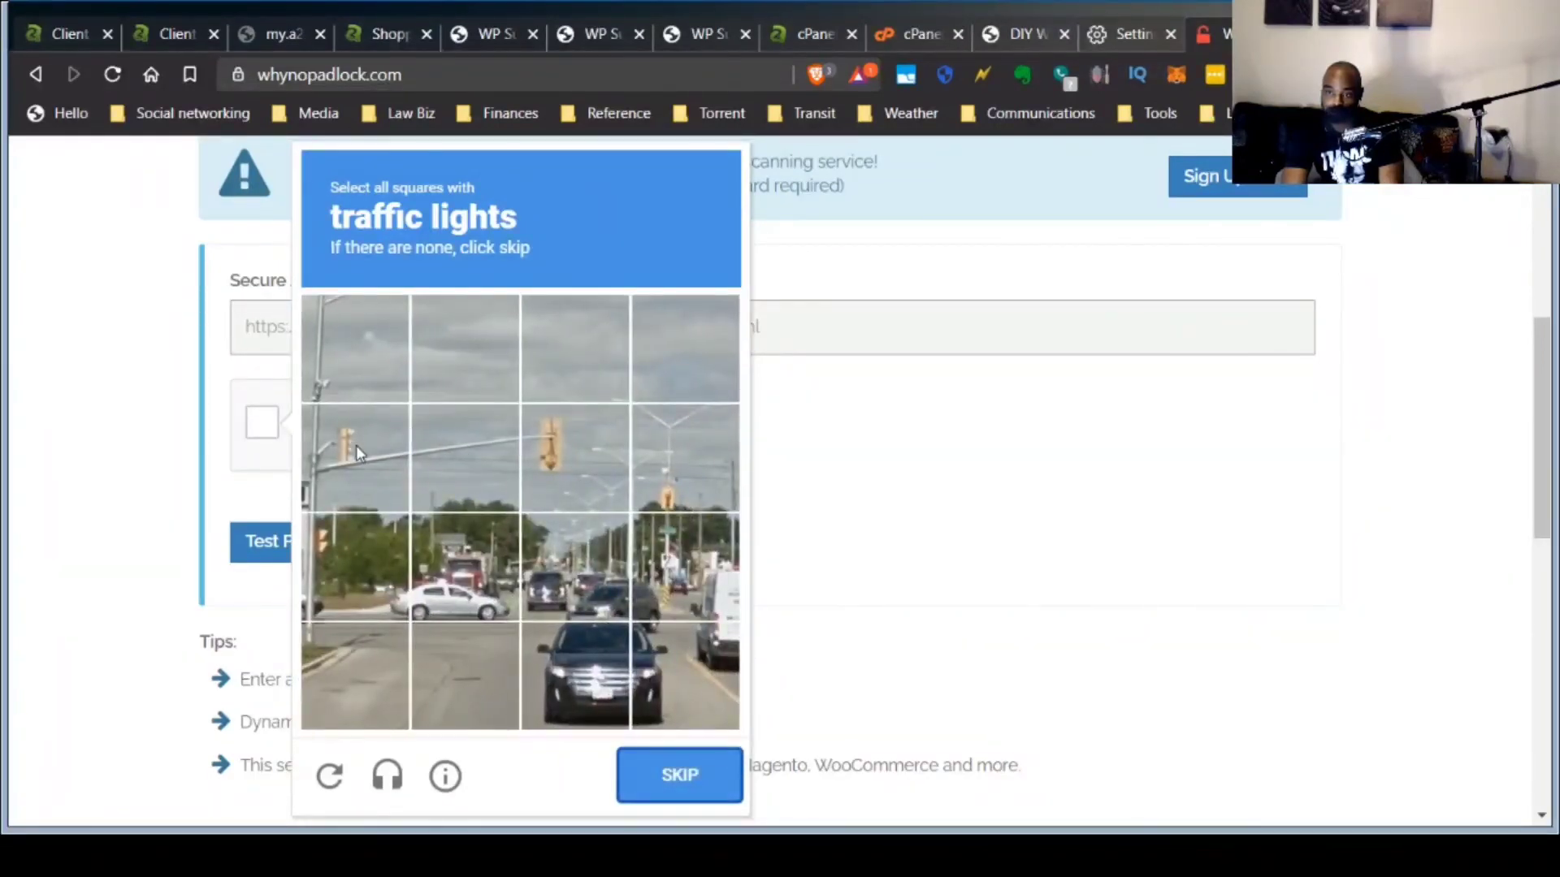
left_click(356, 446)
left_click(465, 439)
left_click(568, 456)
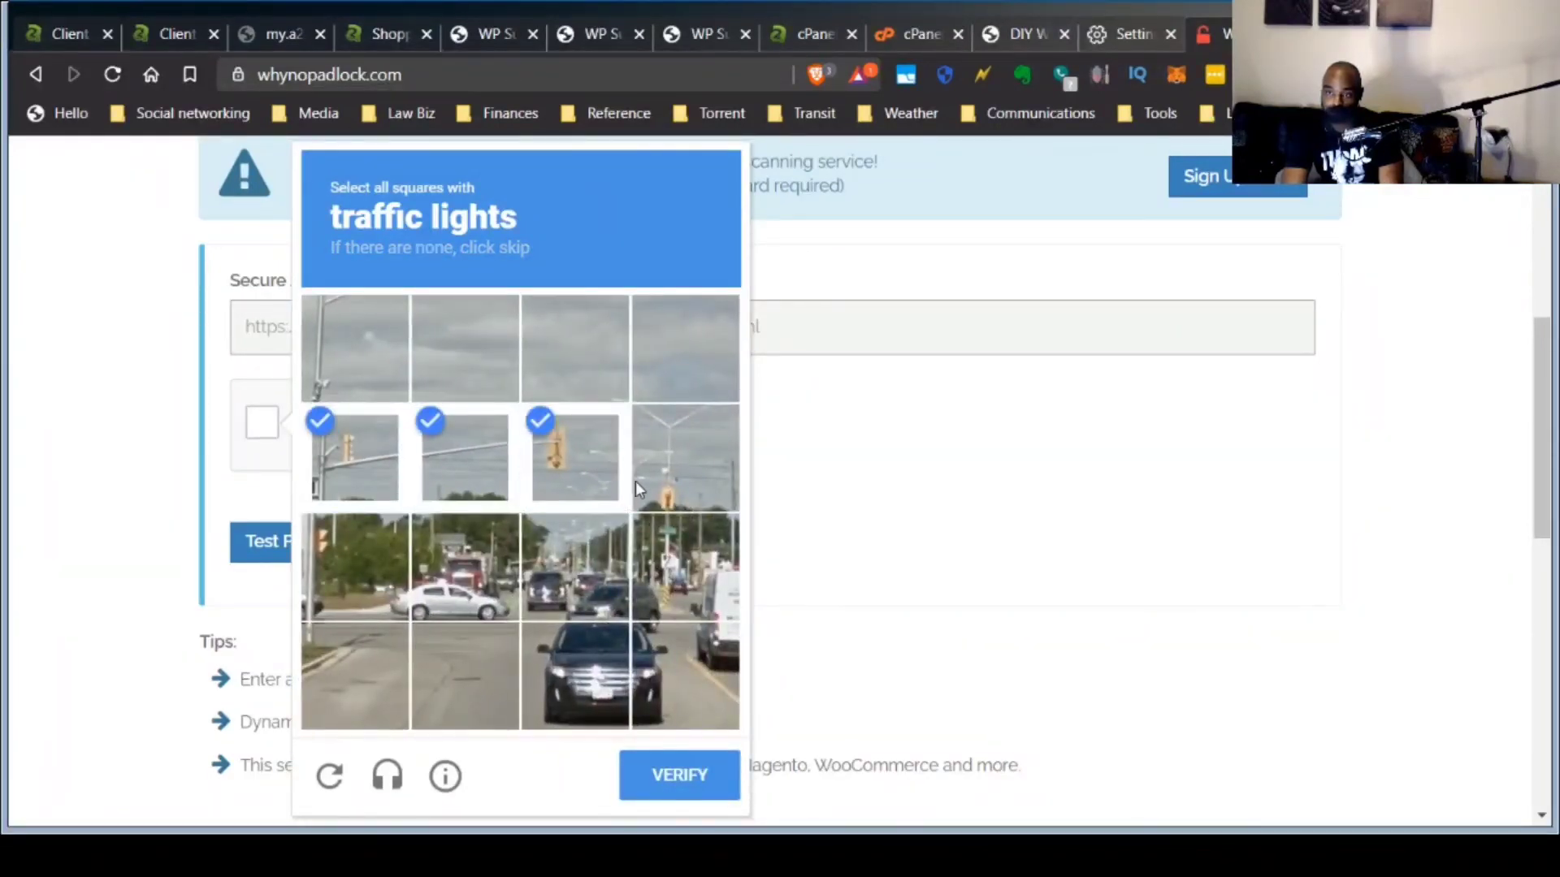
left_click(669, 507)
left_click(692, 775)
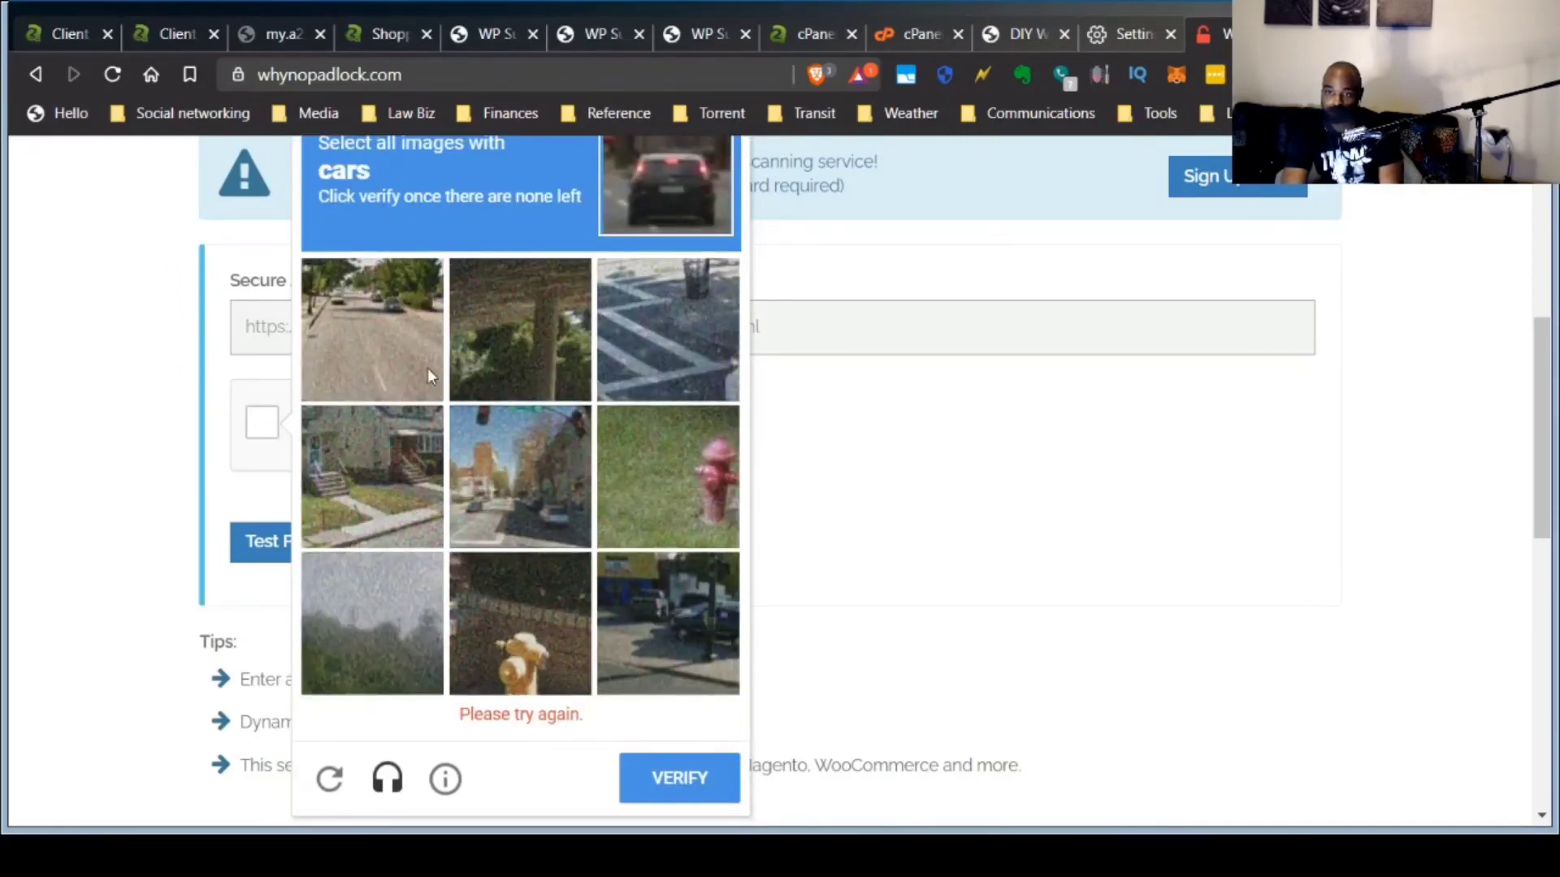
Solve the car image challenge and verify to complete the reCAPTCHA.
left_click(384, 345)
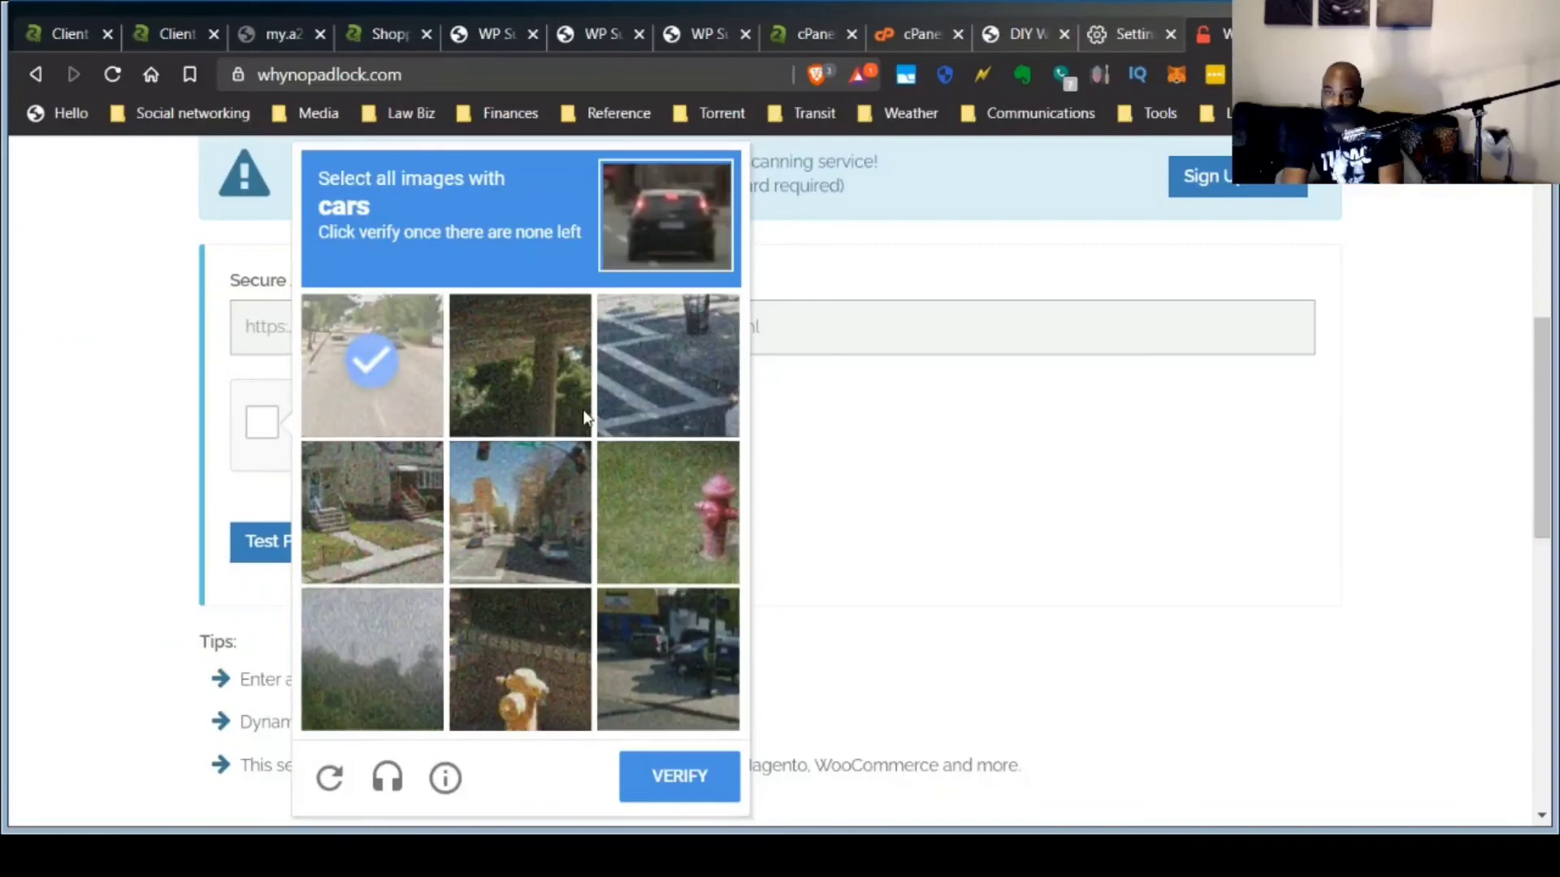
left_click(562, 527)
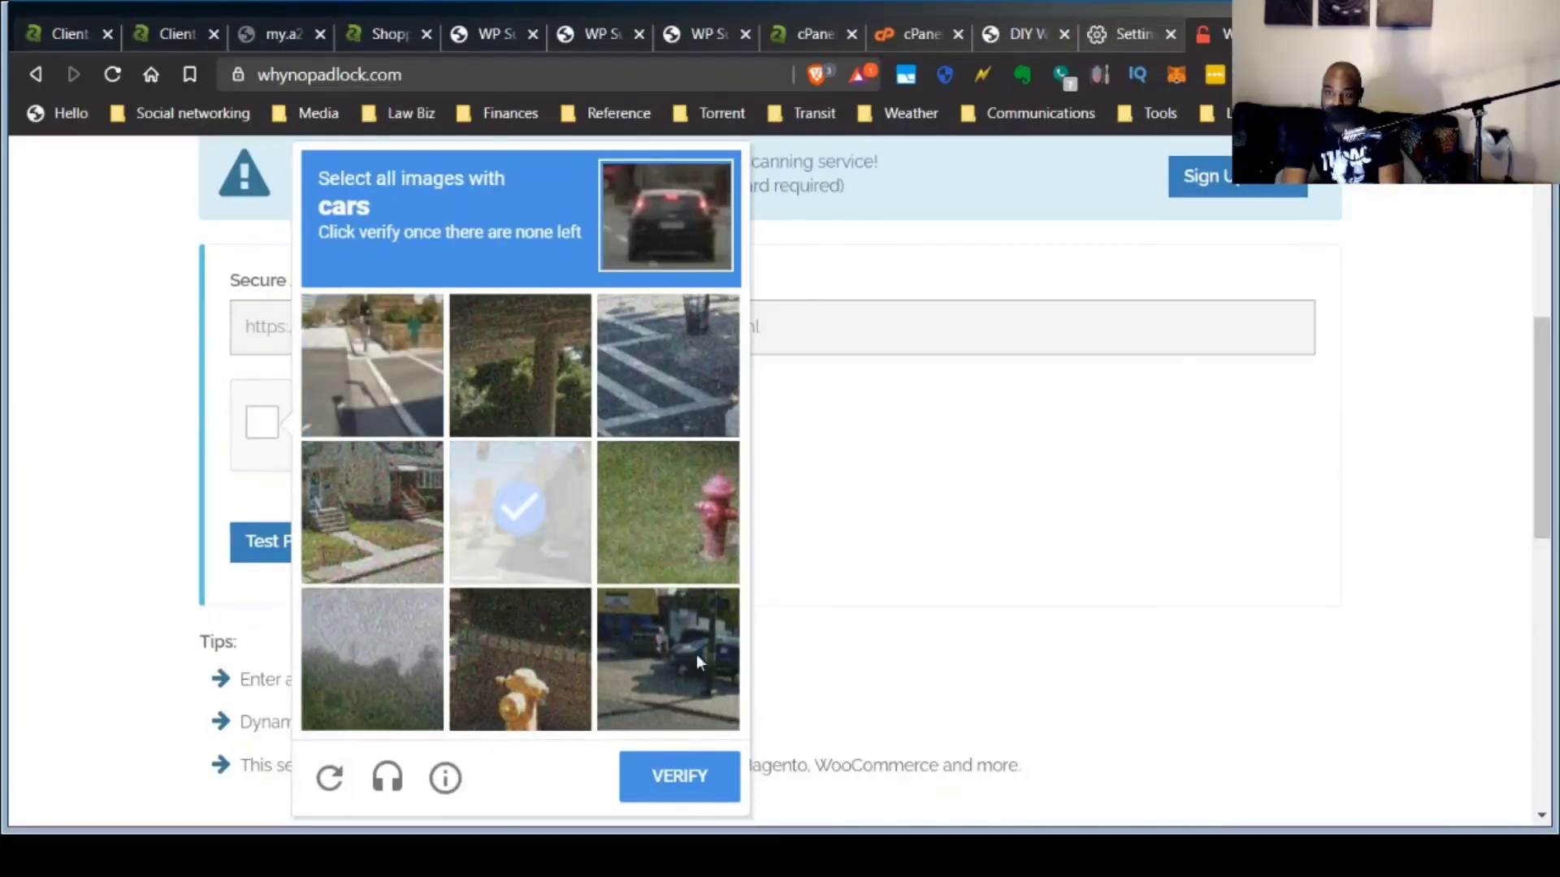
left_click(695, 655)
left_click(524, 515)
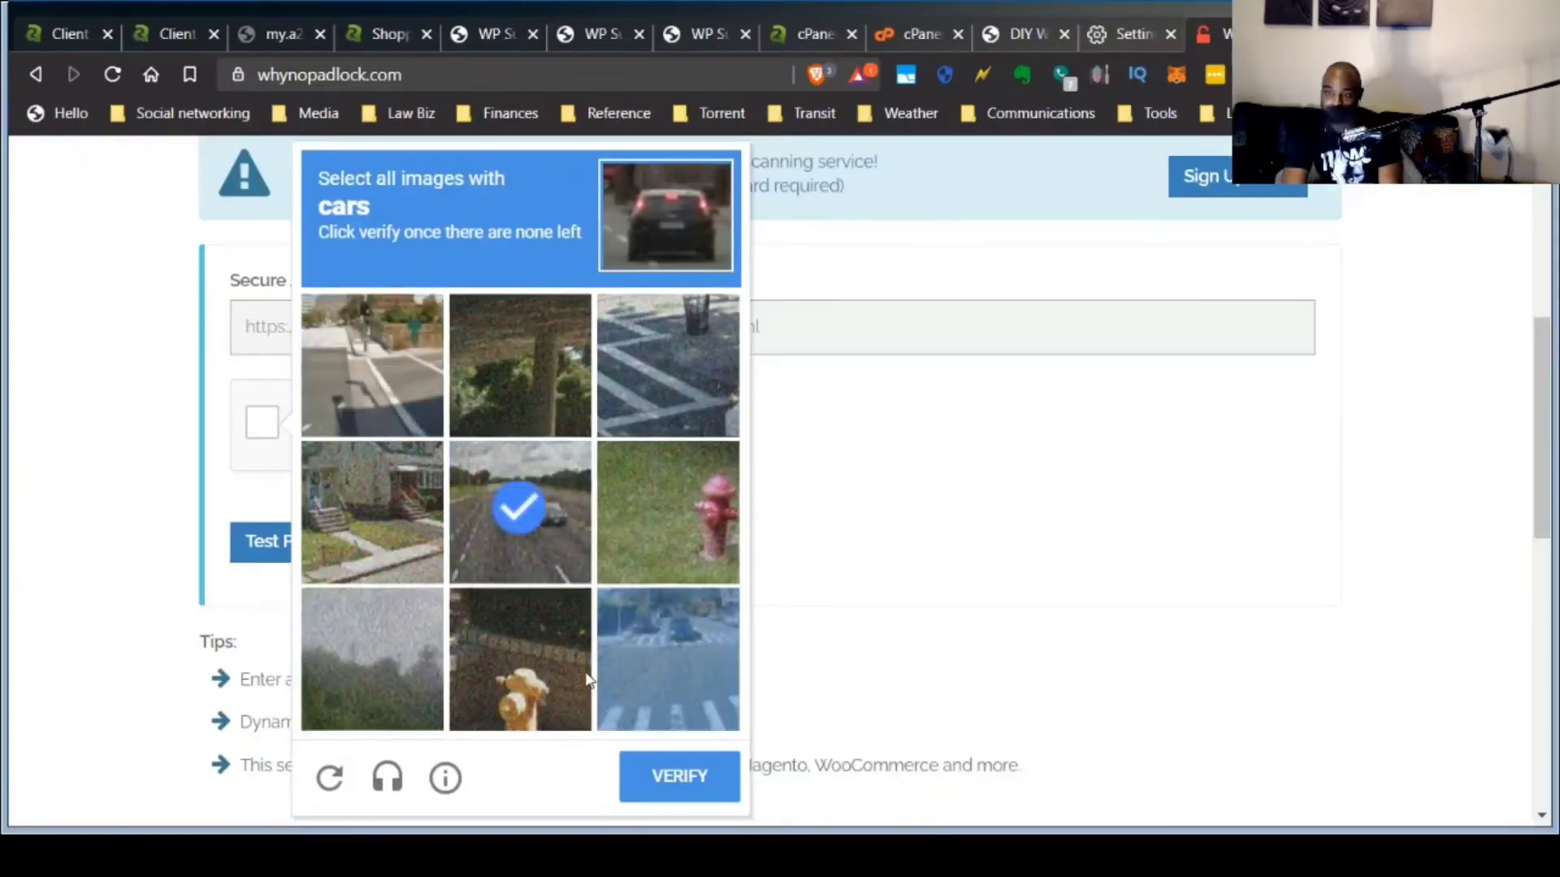
left_click(729, 657)
left_click(530, 520)
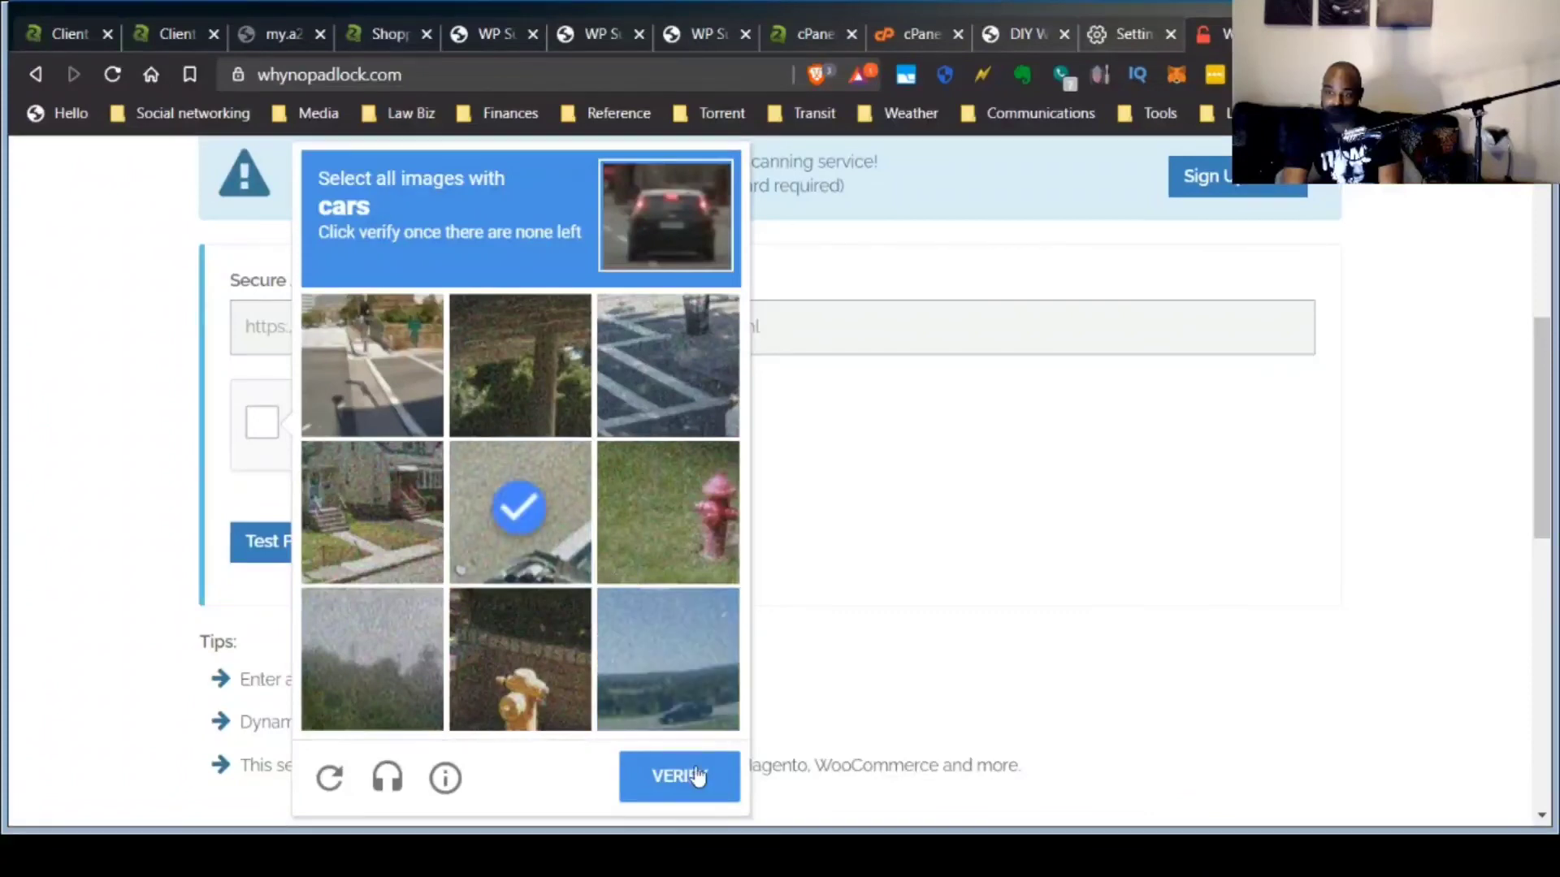
left_click(671, 648)
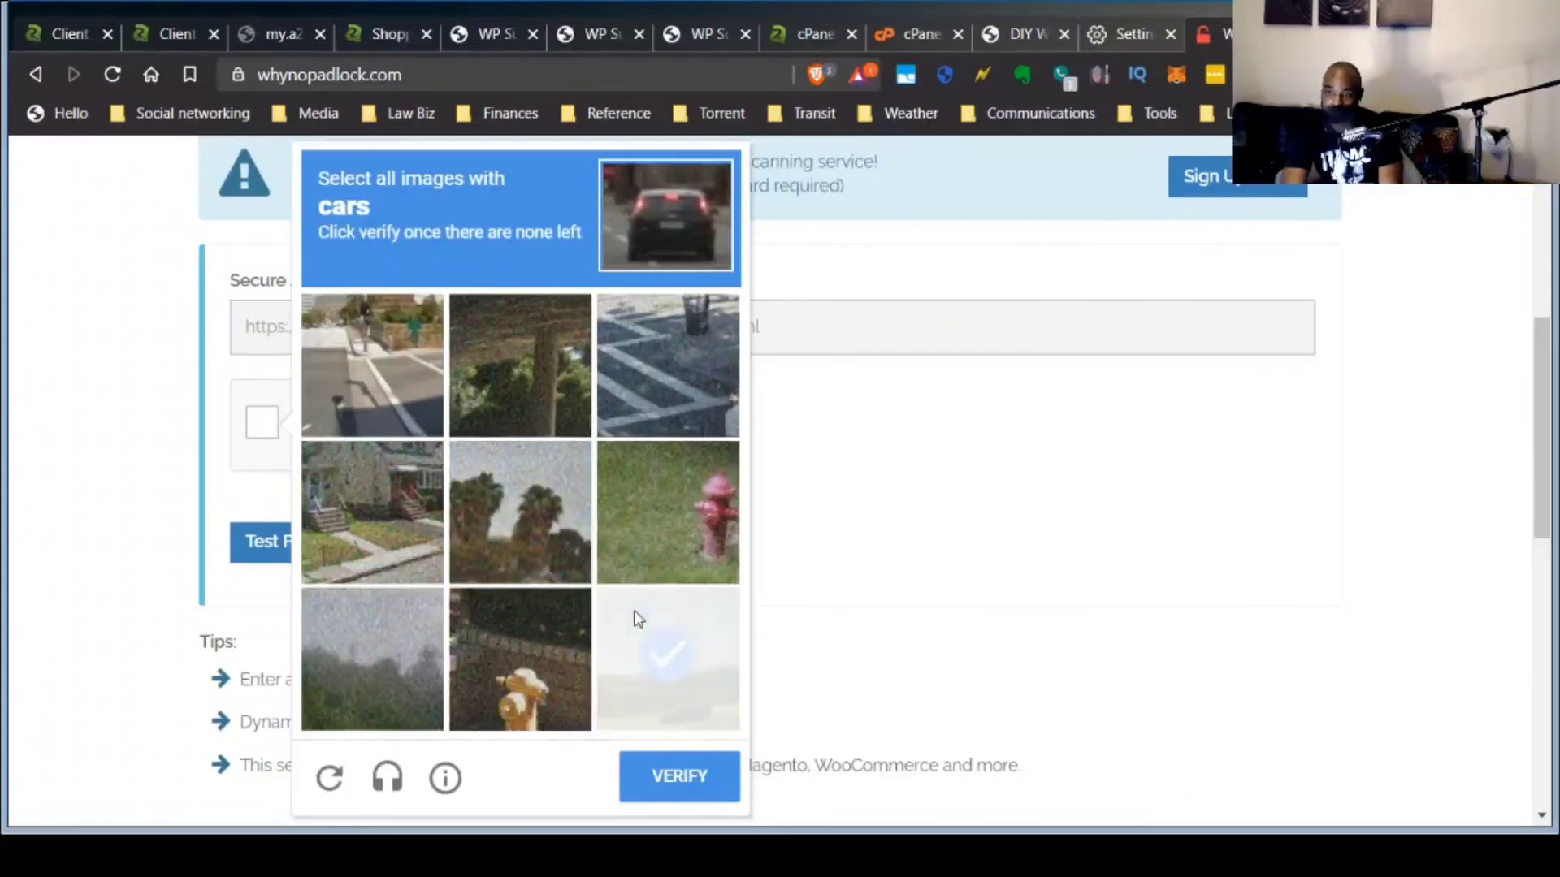
left_click(671, 780)
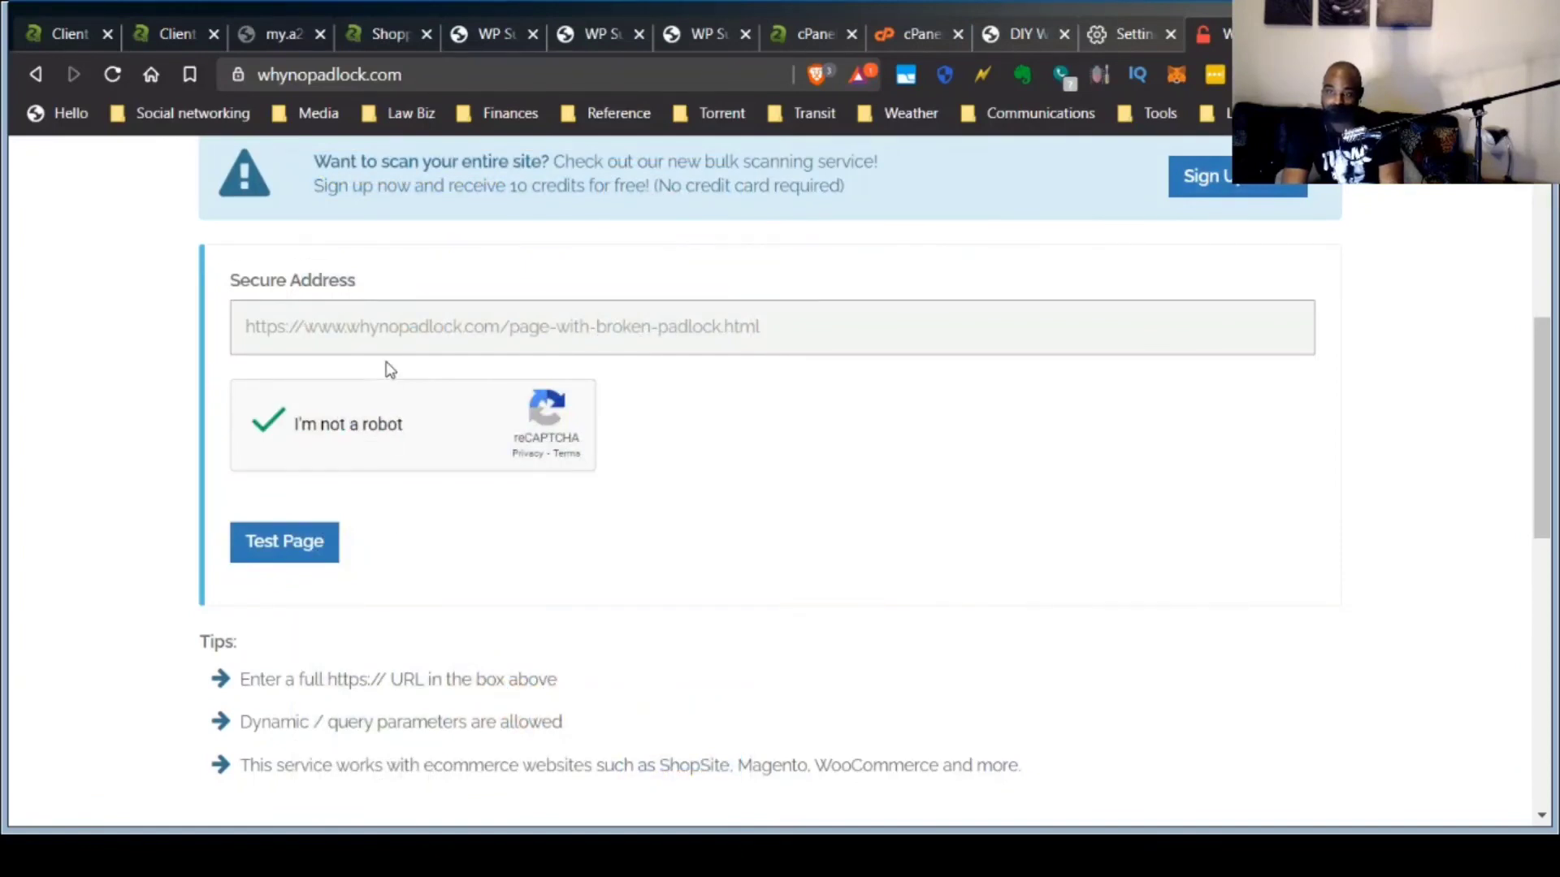
left_click(395, 333)
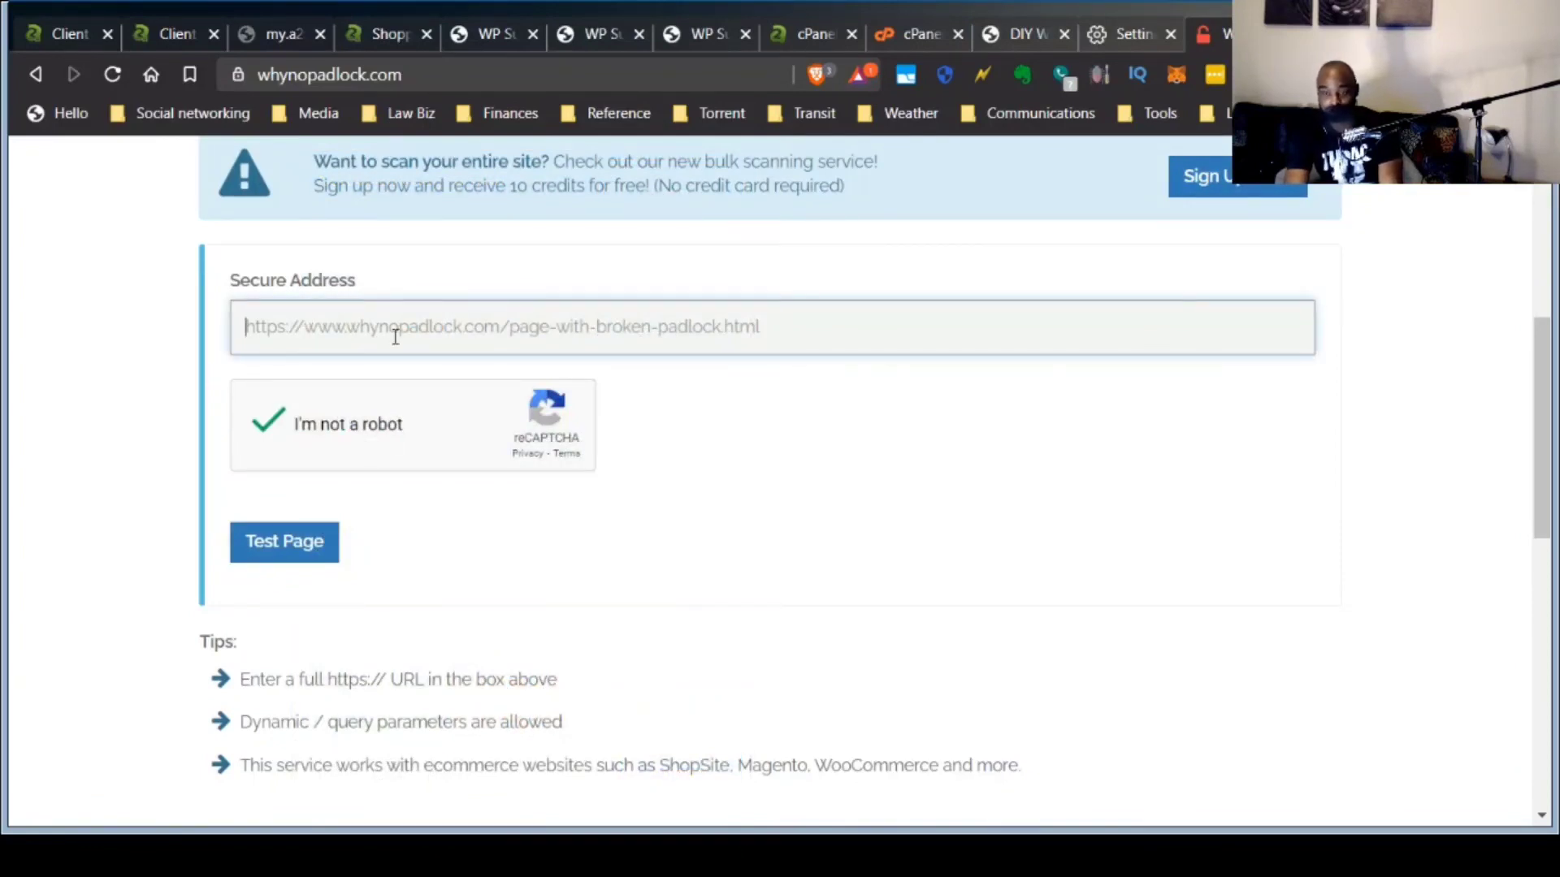
type("https://www.diywebstrategy.com/")
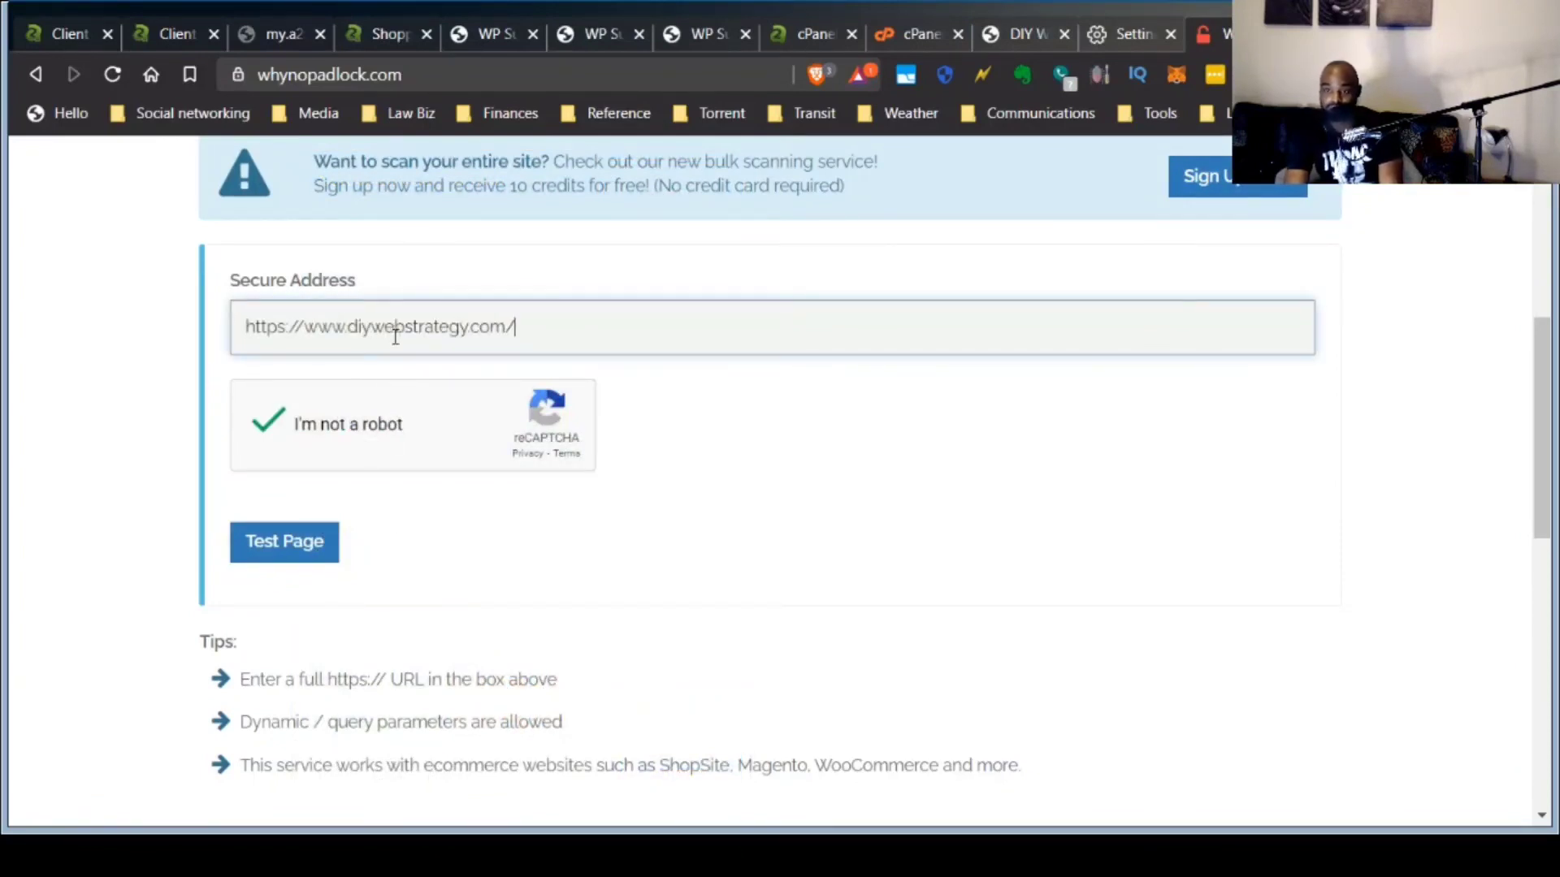
left_click(282, 540)
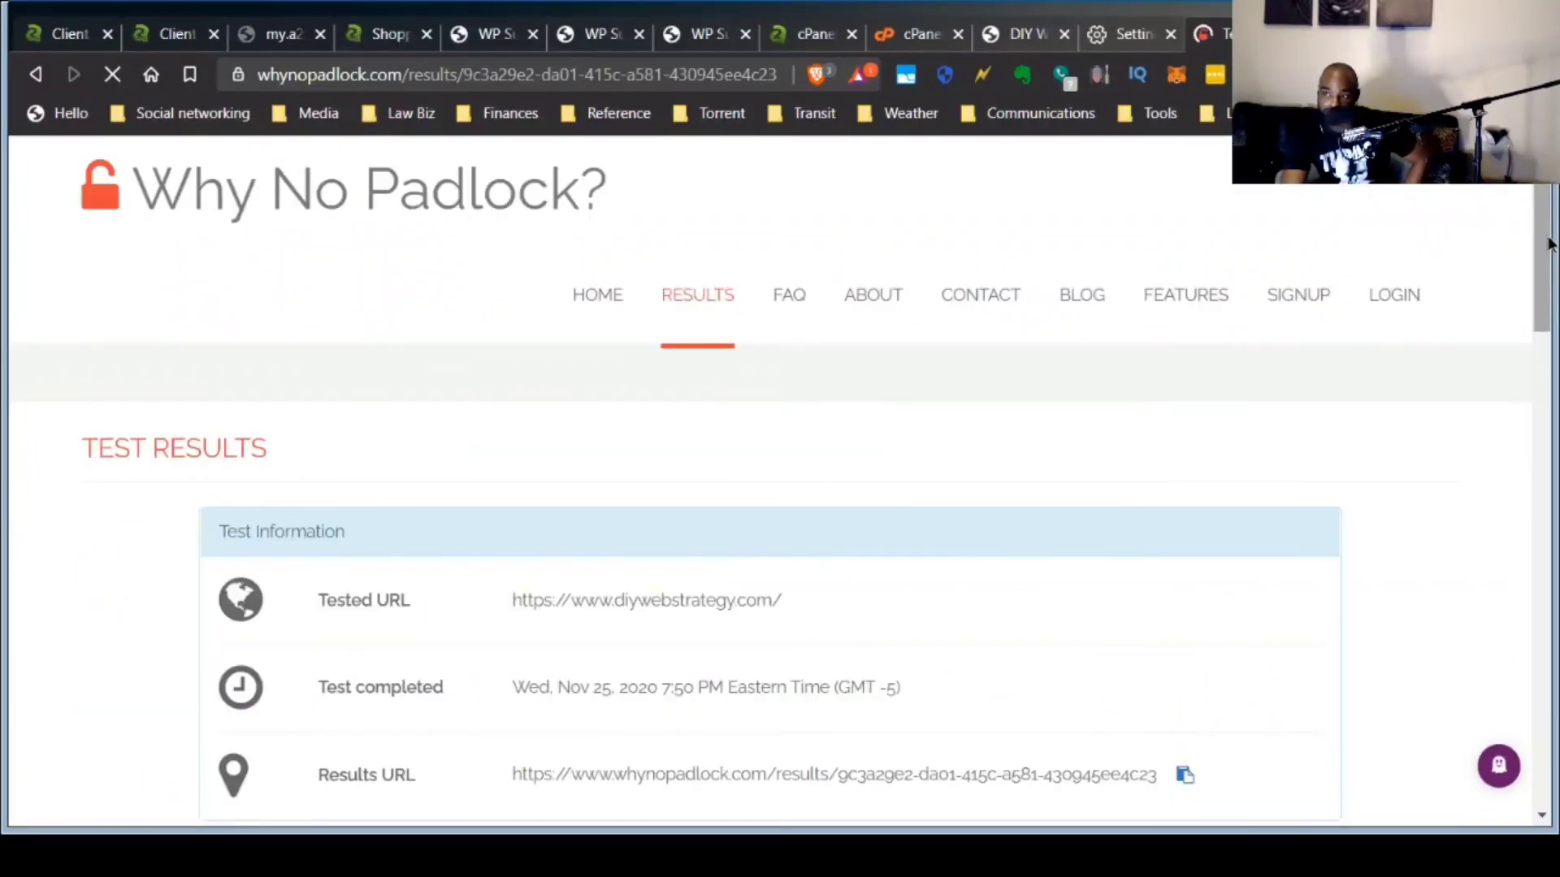
left_click_drag(1550, 244, 1553, 422)
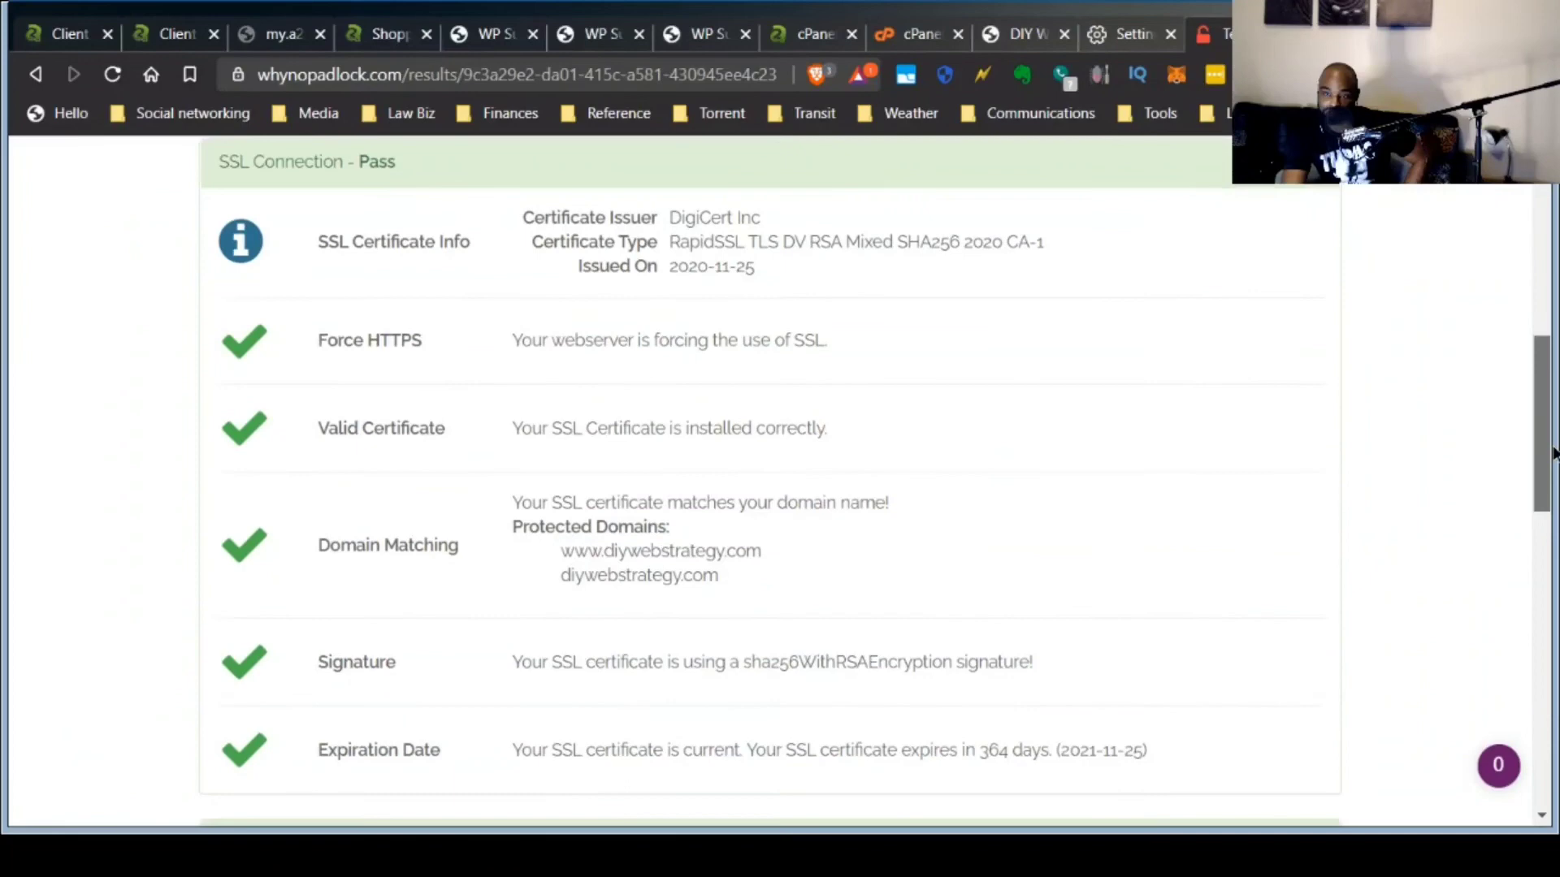
scroll(1554, 452, "down", 5)
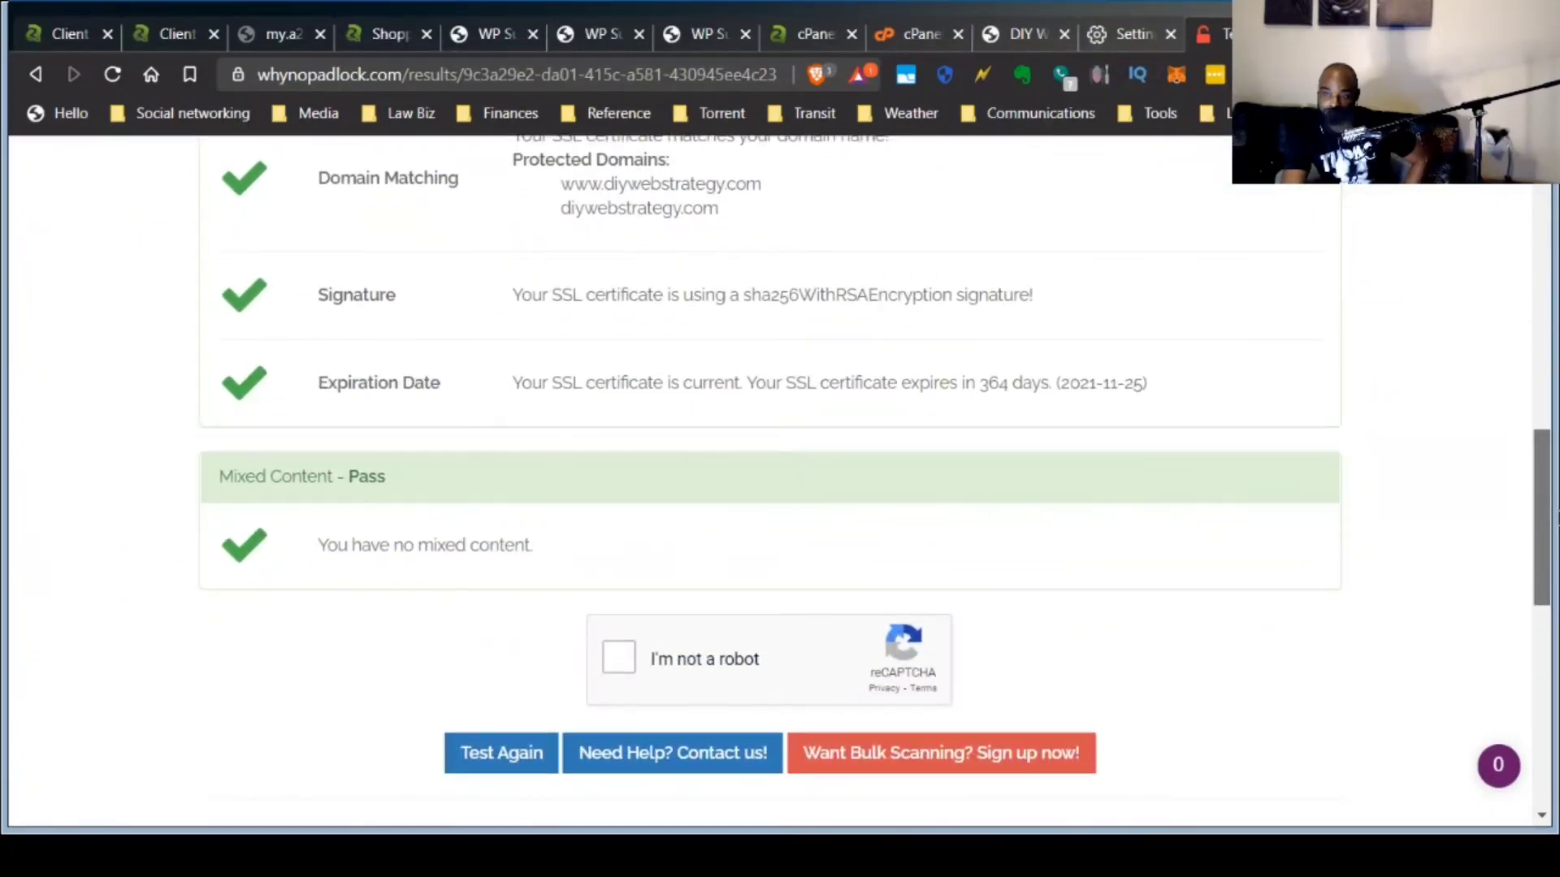
scroll(1516, 264, "up", 12)
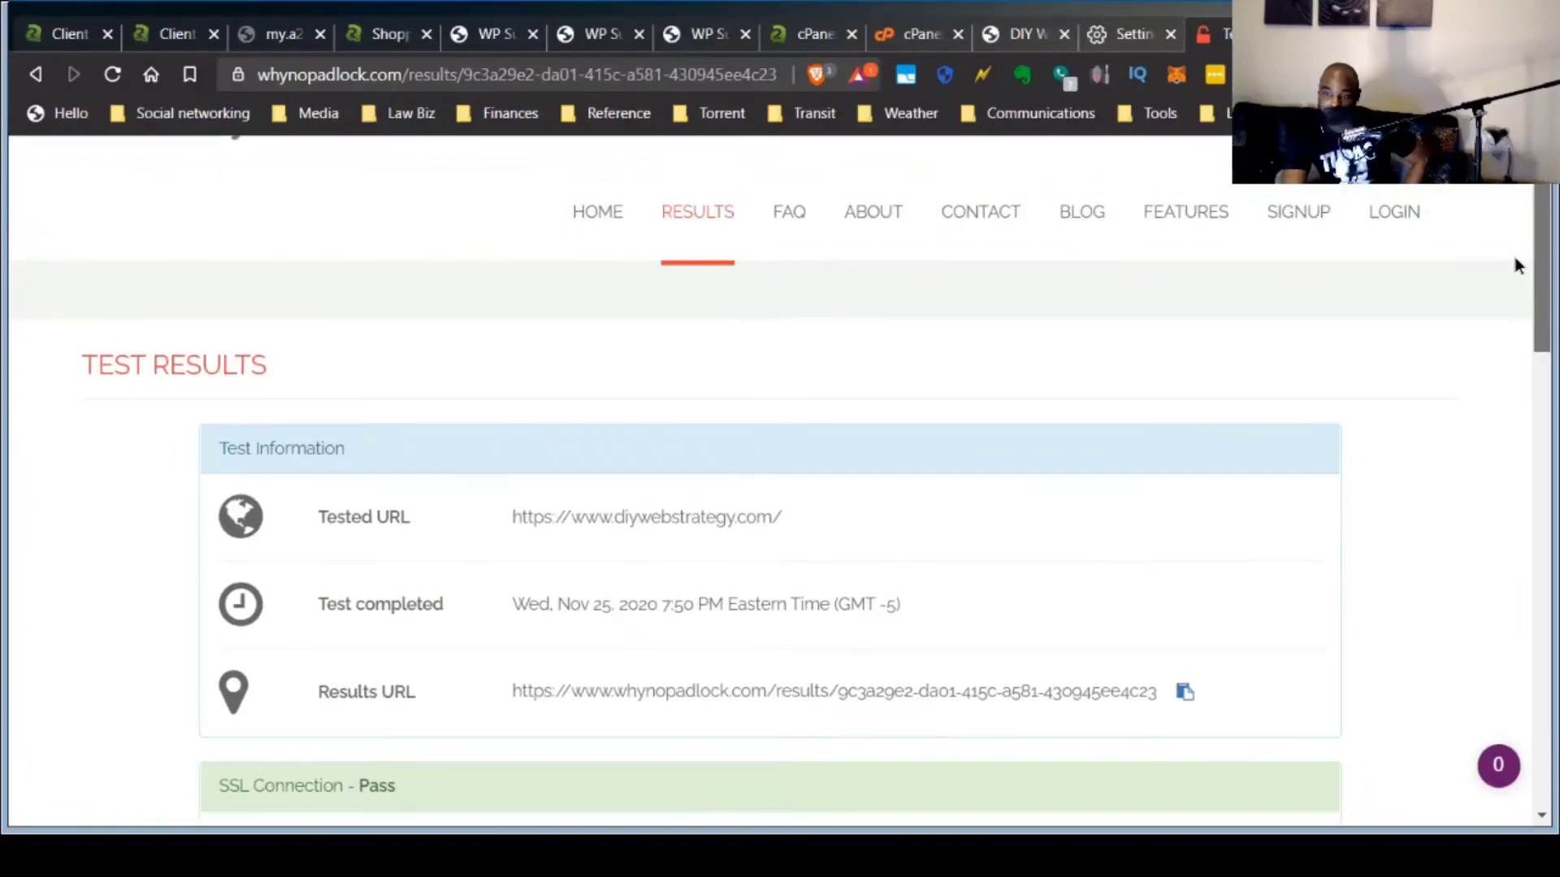
scroll(1516, 268, "down", 5)
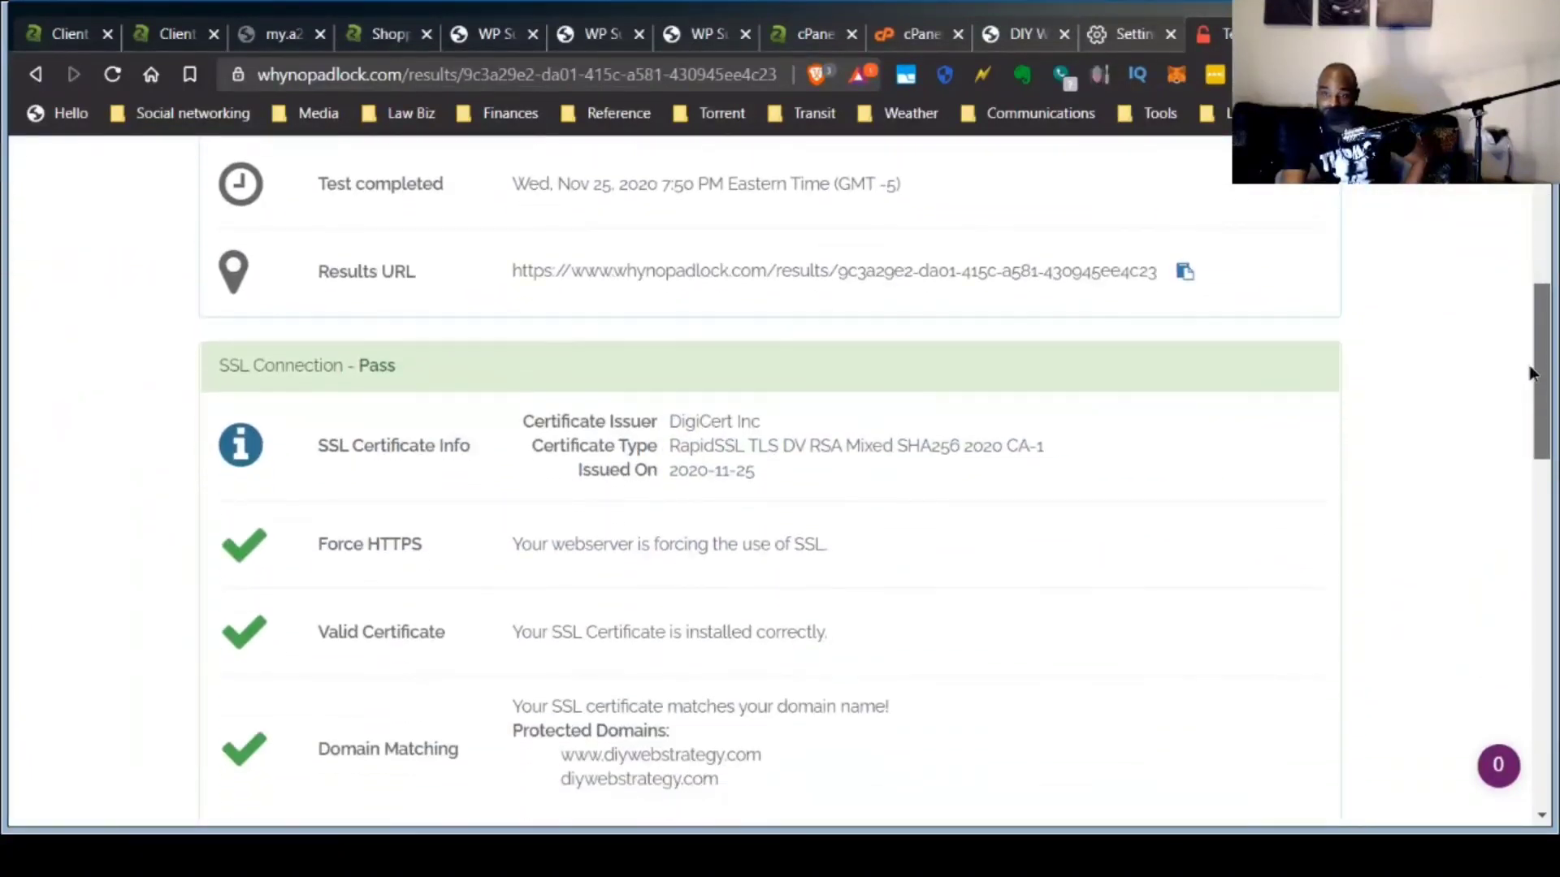
left_click_drag(1537, 376, 1541, 393)
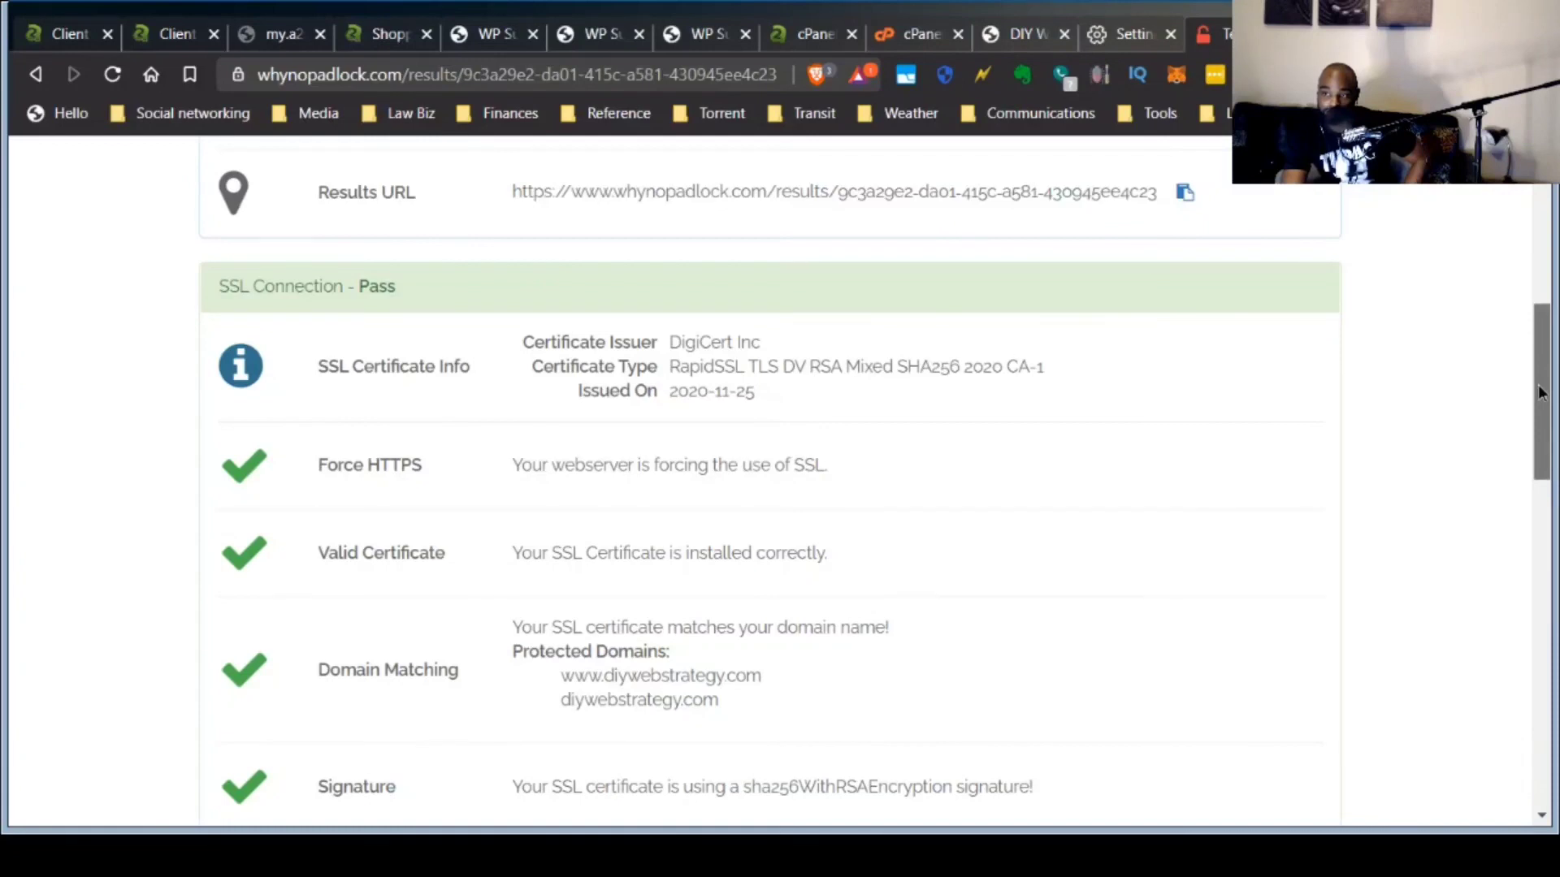
left_click_drag(1541, 393, 1526, 305)
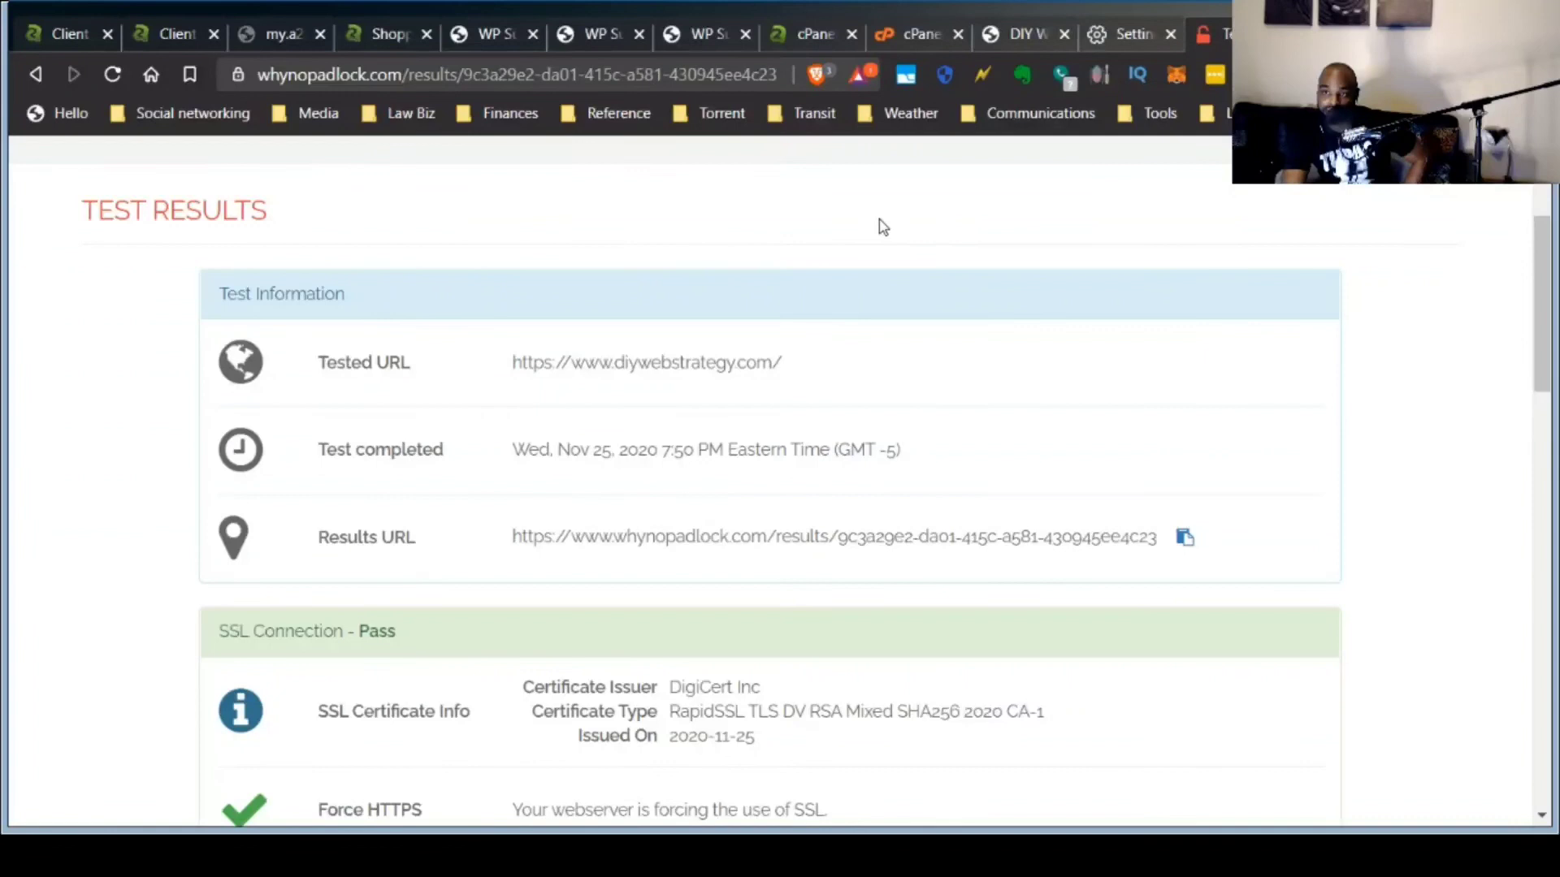
left_click(1007, 33)
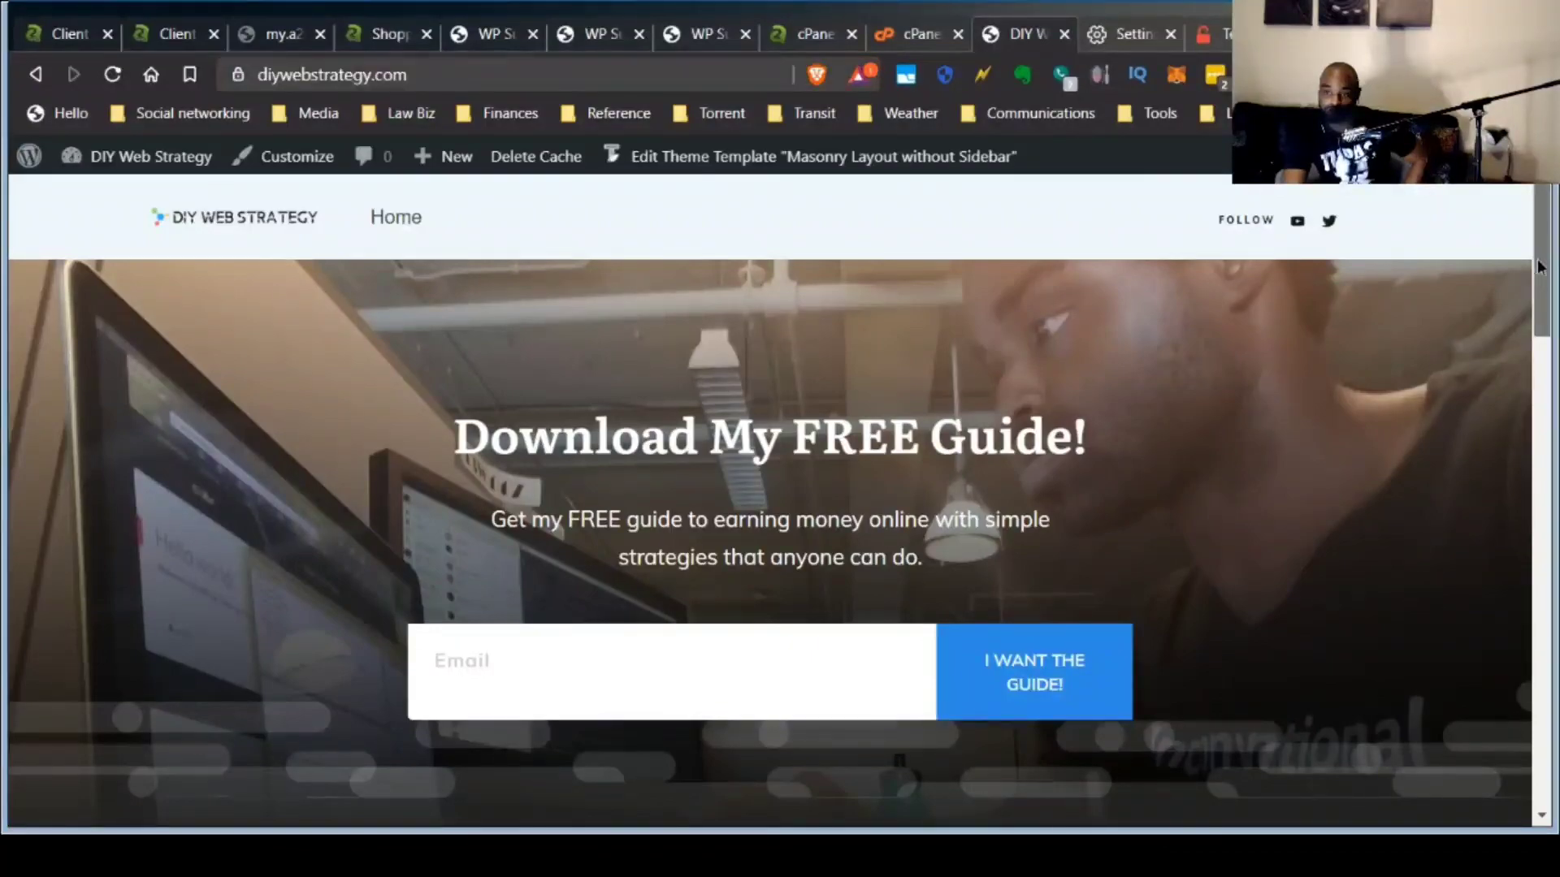
mouse_move(1544, 337)
left_mouse_down()
mouse_move(1553, 780)
mouse_move(1548, 333)
left_mouse_up()
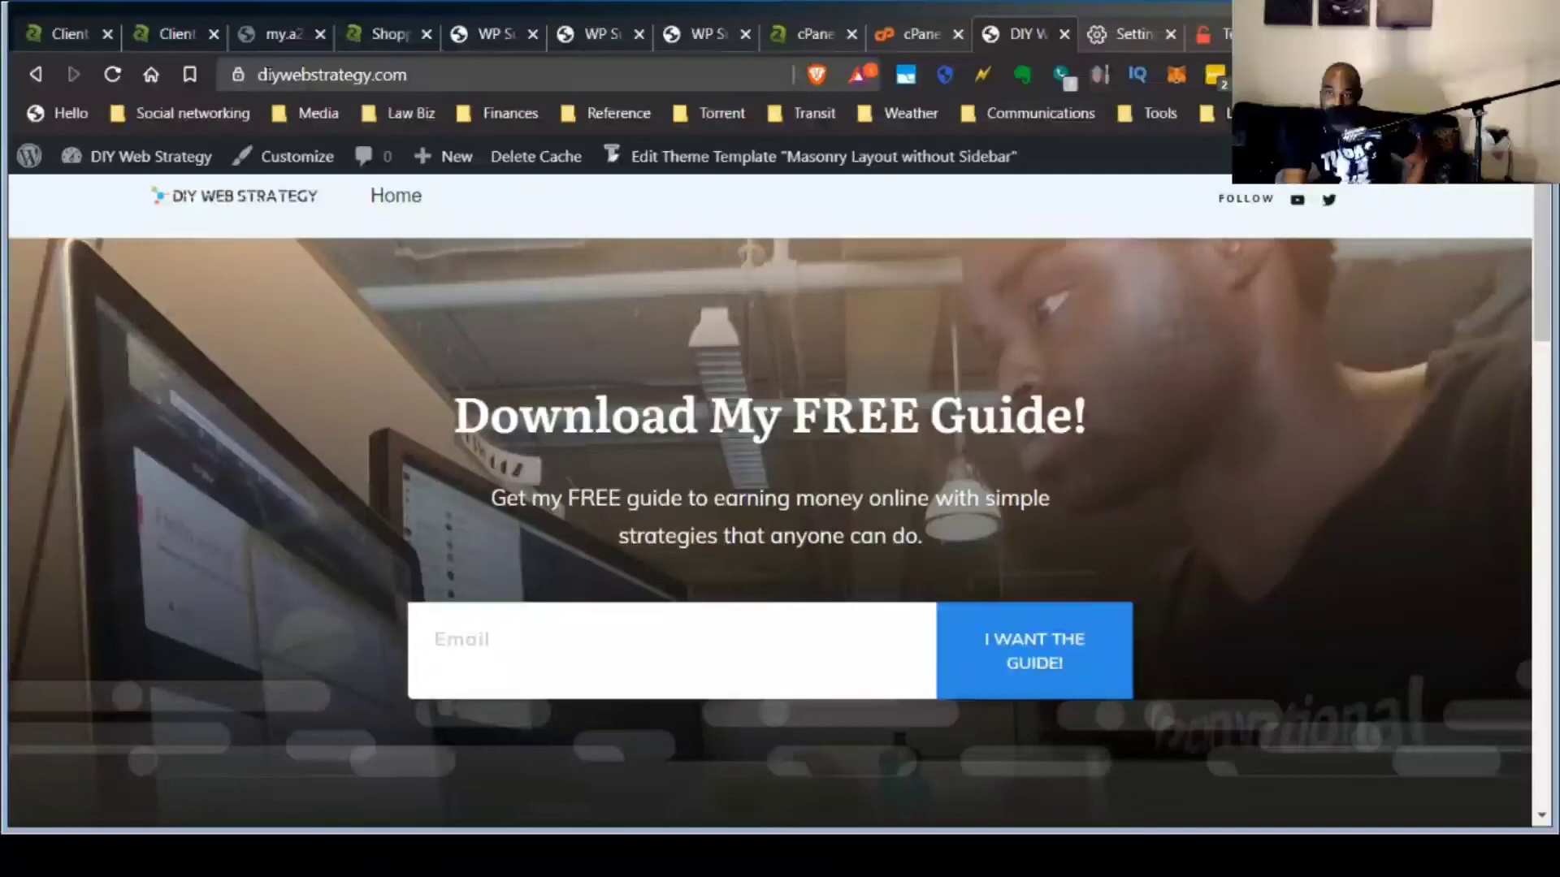